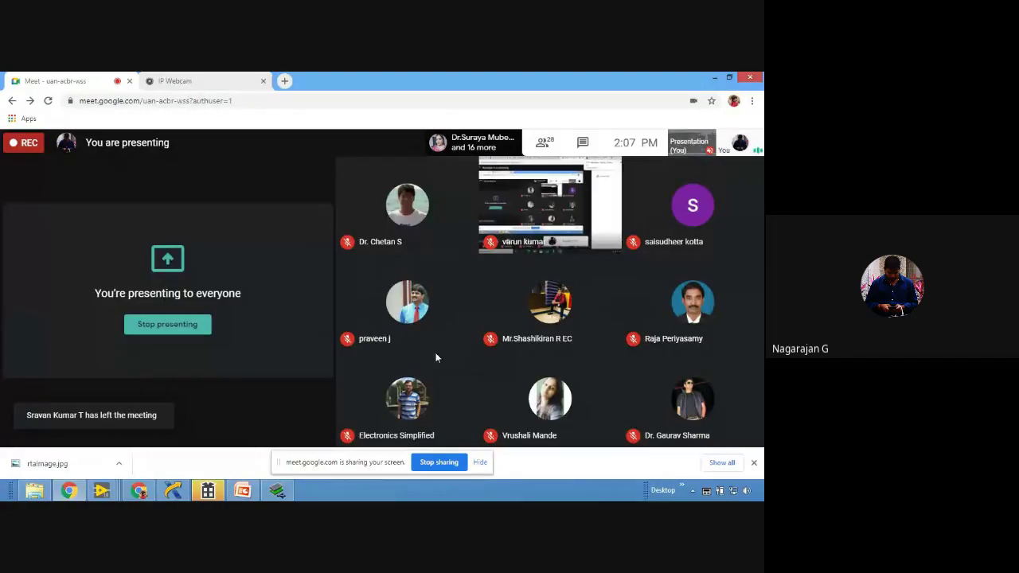
Dismiss the Chrome downloads bar and bring the Project Explorer window forward.
click(753, 463)
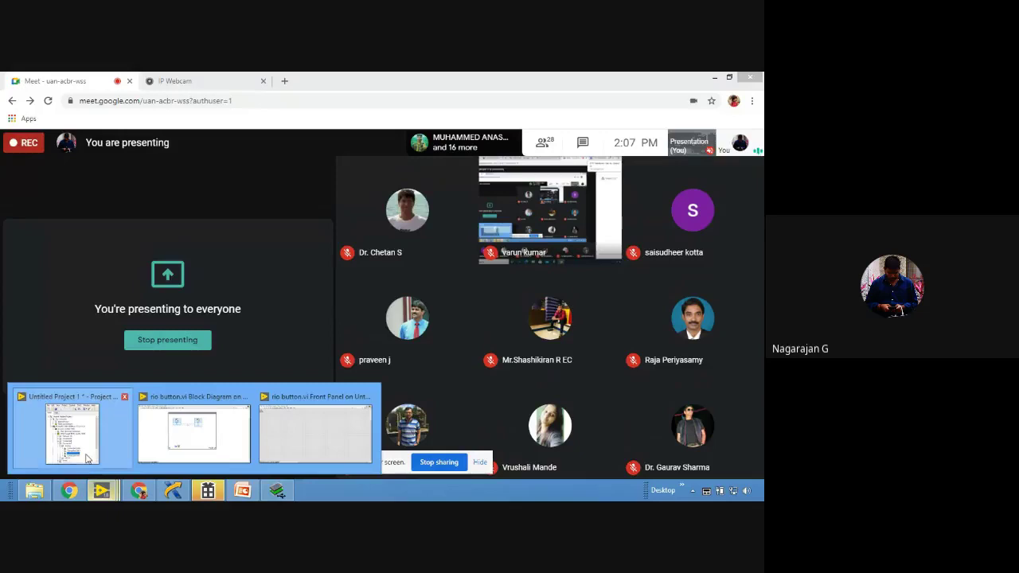
click(89, 461)
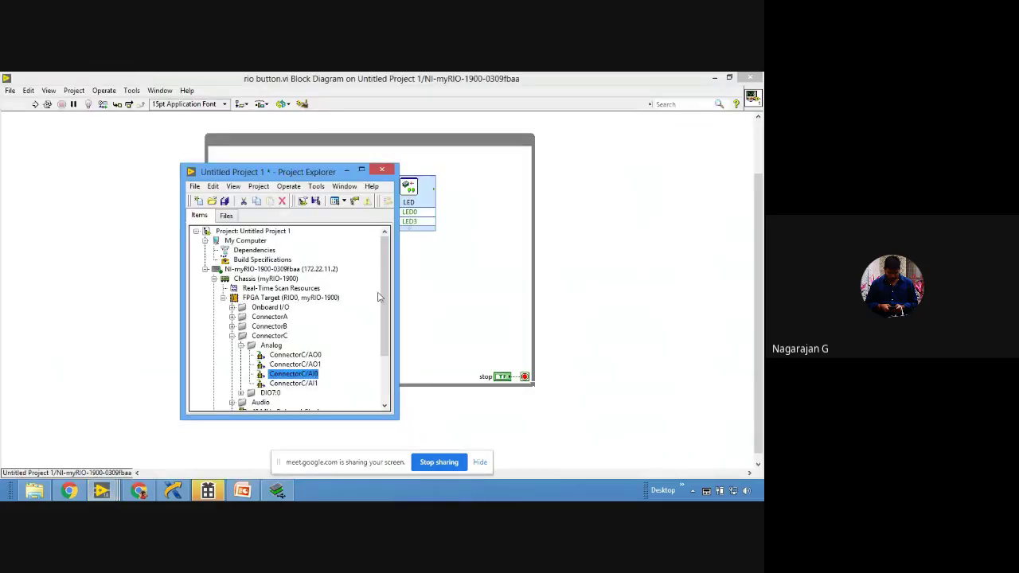
mouse_move(383, 298)
mouse_down()
mouse_move(395, 341)
mouse_move(392, 296)
mouse_up()
Switch from the rio button block diagram back to Project Explorer and select the Analog folder.
click(465, 222)
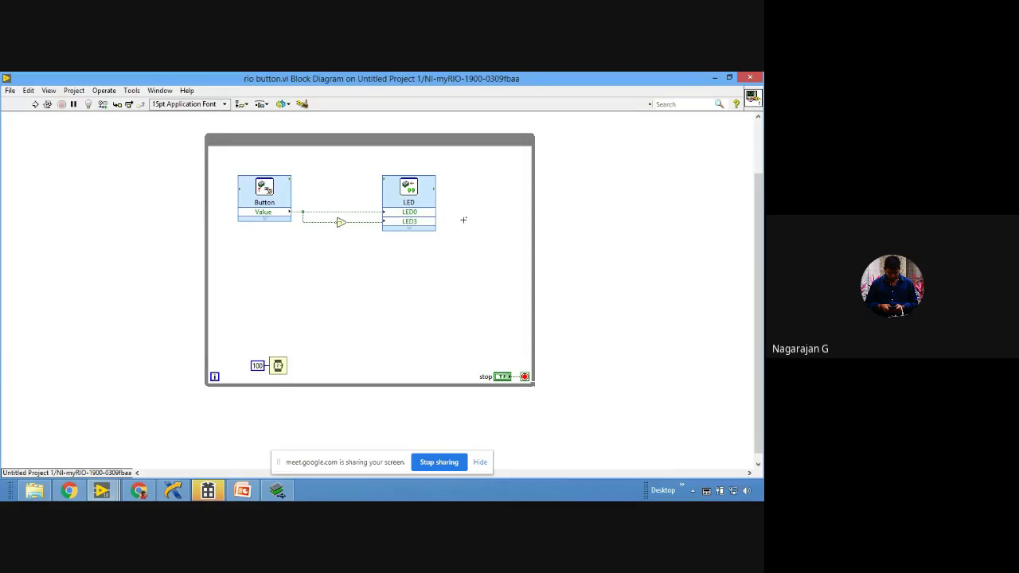
click(100, 491)
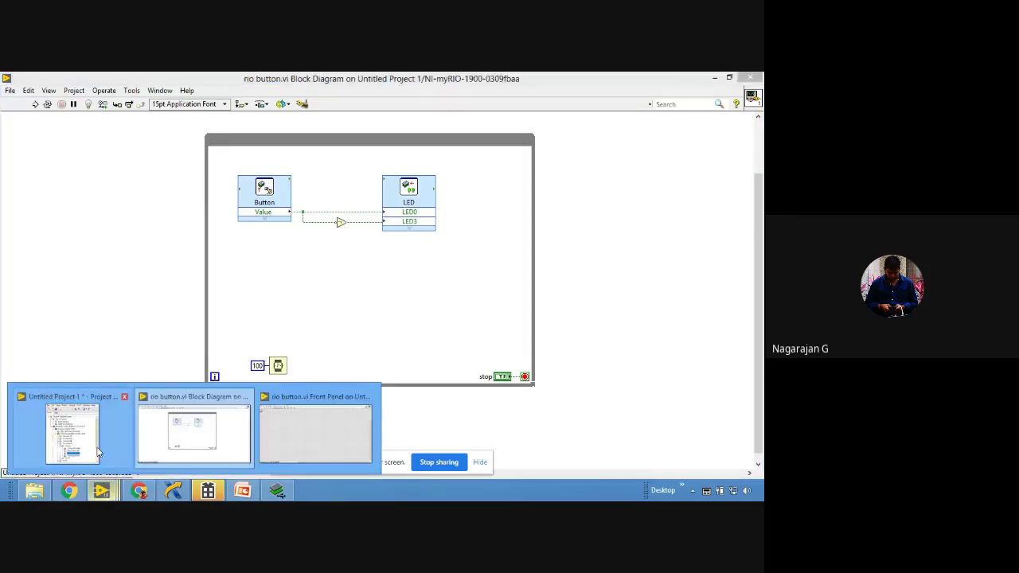
click(98, 452)
click(370, 348)
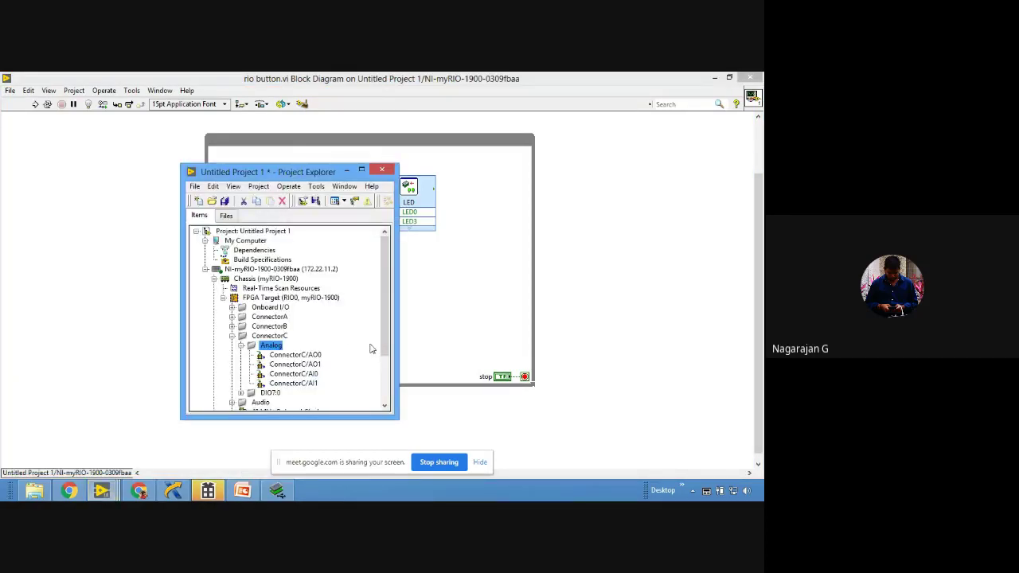
Save the project as 'RIO button Project.lvproj', then switch to the LabVIEW start window.
key(ctrl+s)
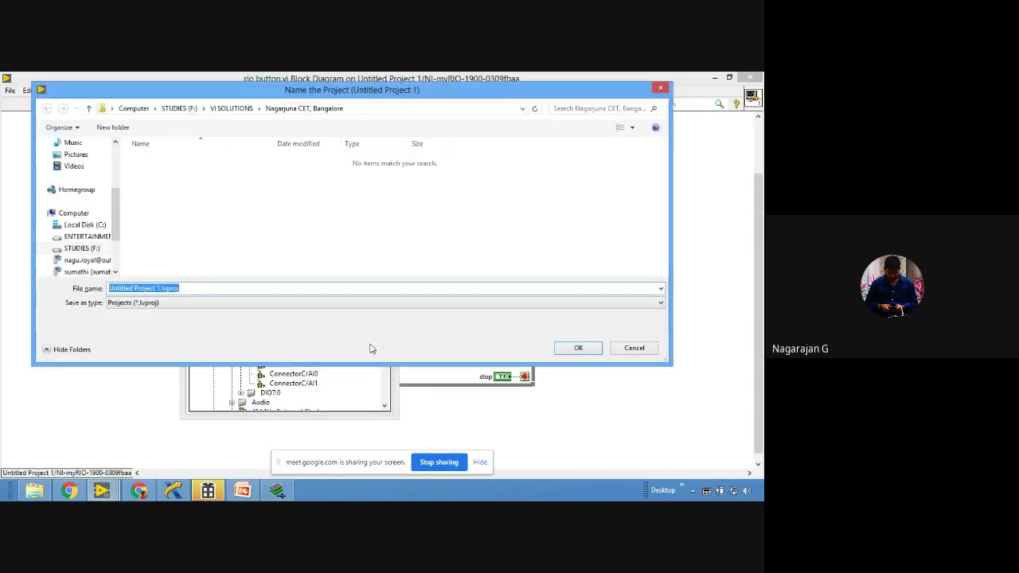
key(End)
key(Left)
key(Left)
key(Left)
key(Left)
key(Left)
key(Left)
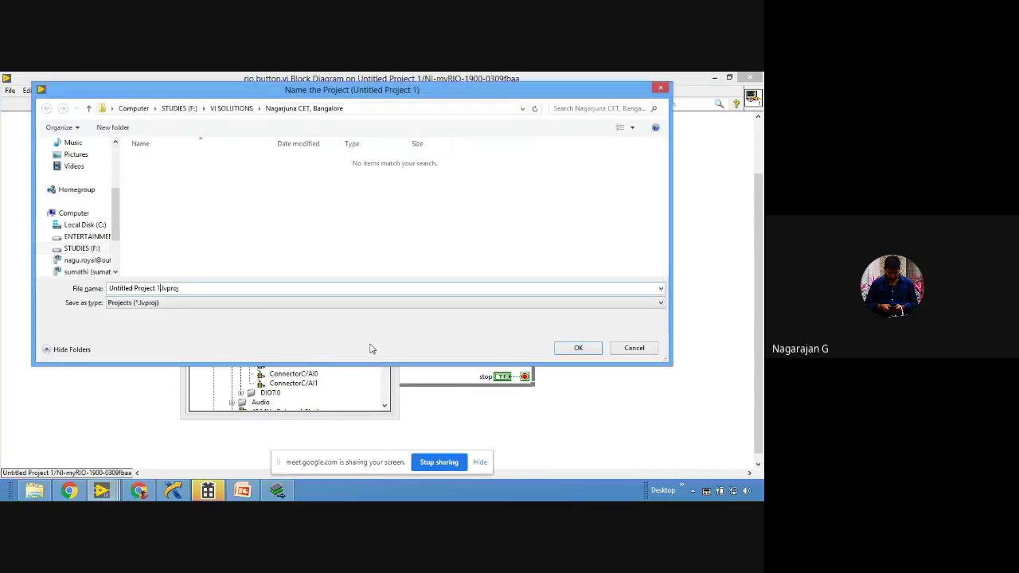
key(BackSpace)
key(BackSpace)
key(Left)
key(Left)
key(Left)
key(Left)
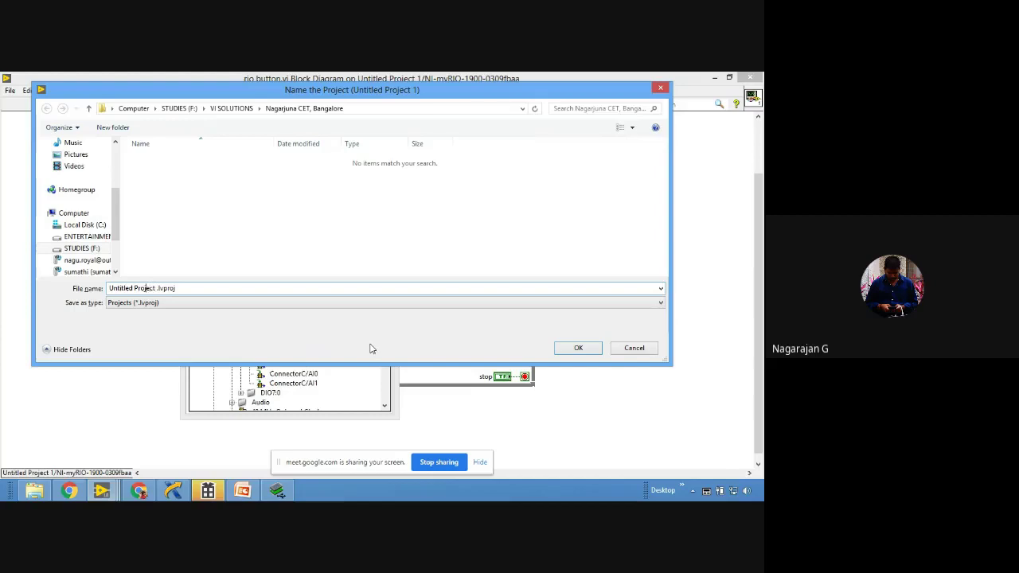
key(BackSpace)
key(BackSpace)
key(BackSpace)
key(BackSpace)
key(BackSpace)
key(BackSpace)
key(BackSpace)
key(BackSpace)
key(BackSpace)
text(RIO button)
key(Return)
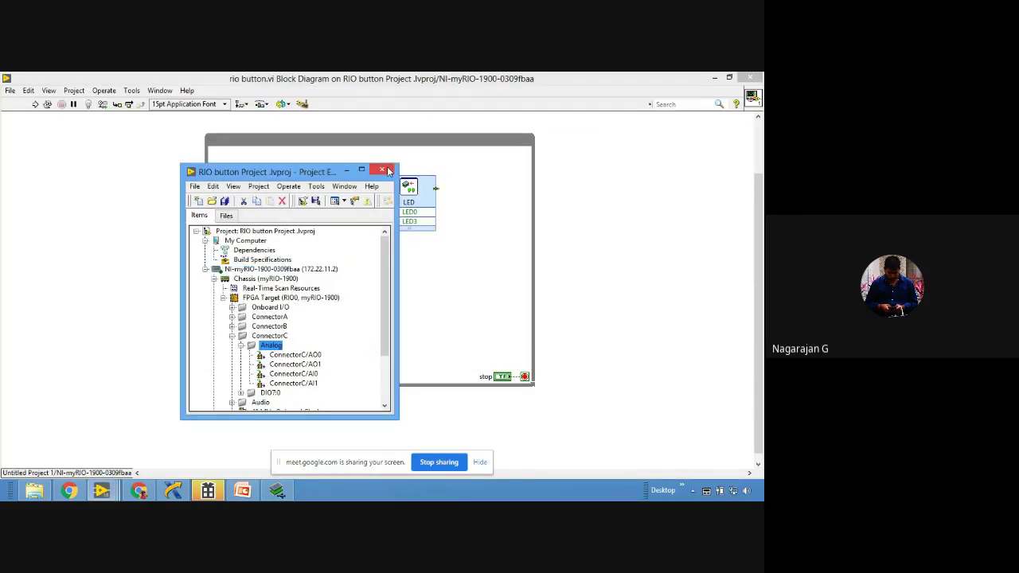
key(alt+Tab)
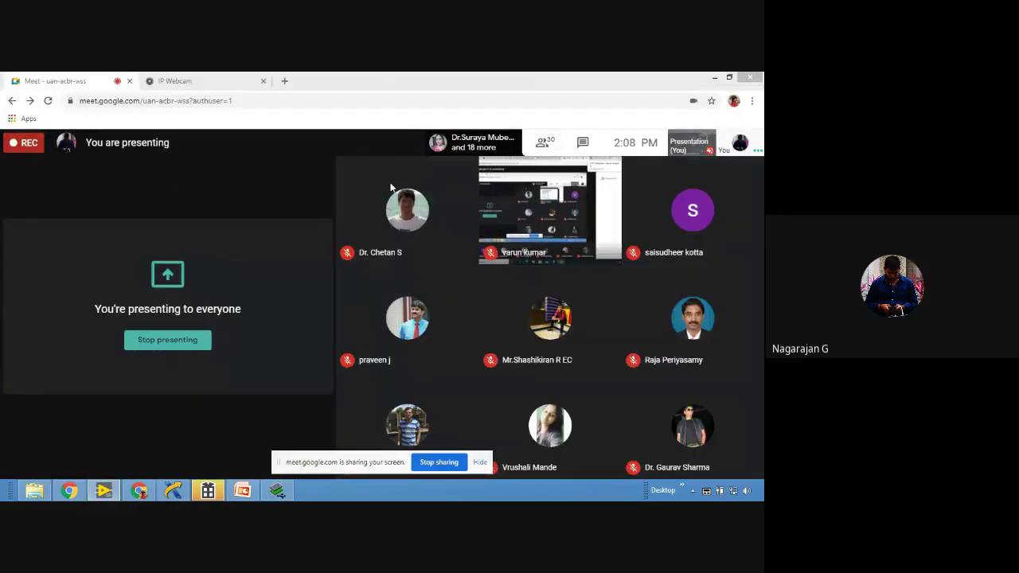
key(alt+Tab)
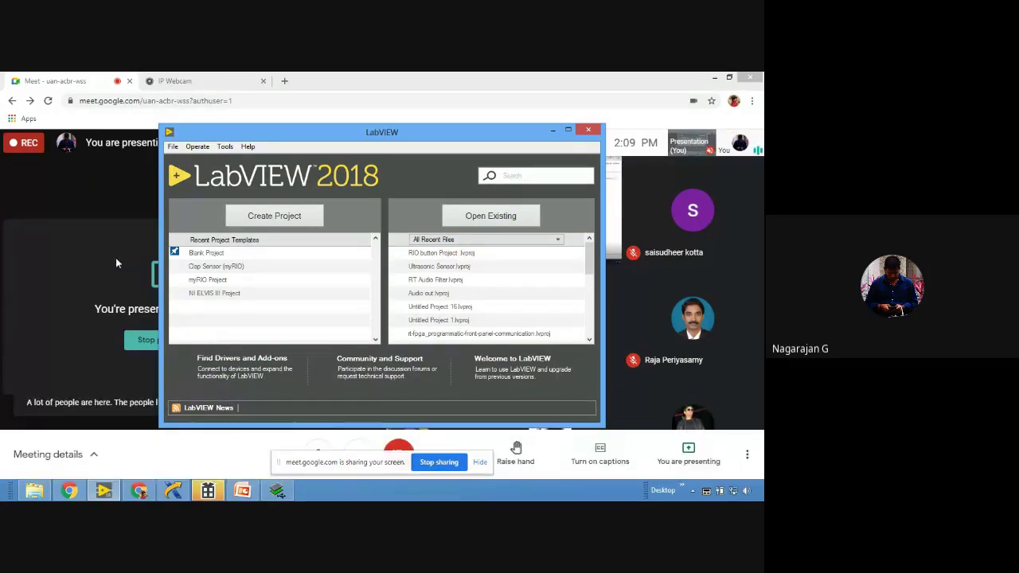
Choose File > Create Project from the LabVIEW Getting Started window.
click(172, 147)
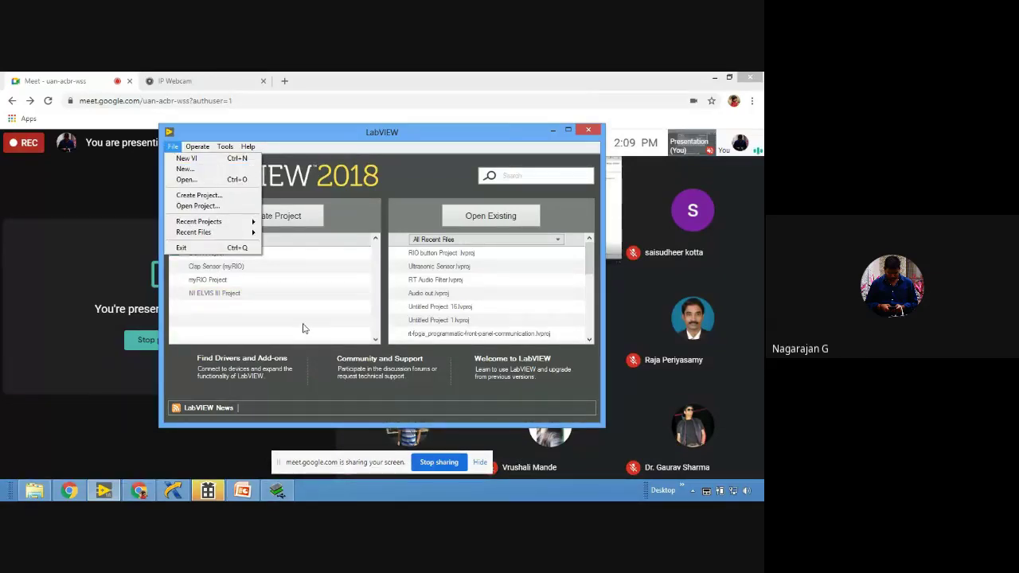
click(239, 195)
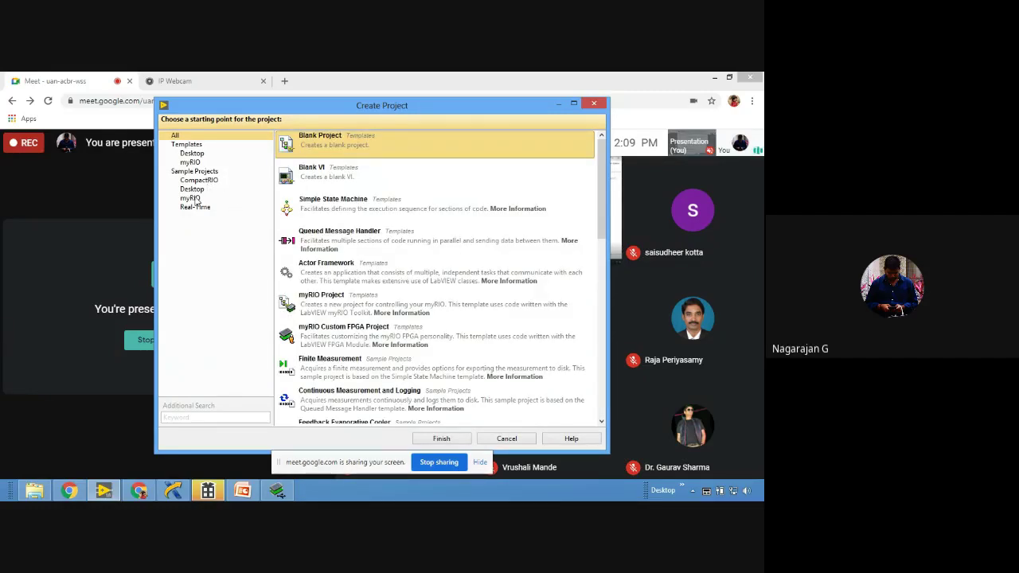
Create a project from the myRIO Project template, keeping the USB-connected target.
click(198, 162)
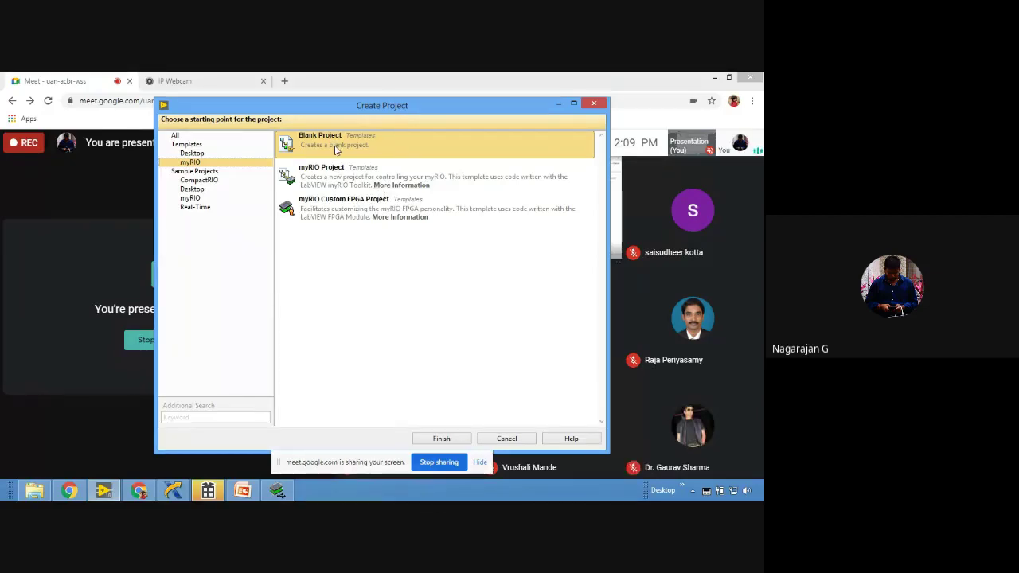
click(344, 177)
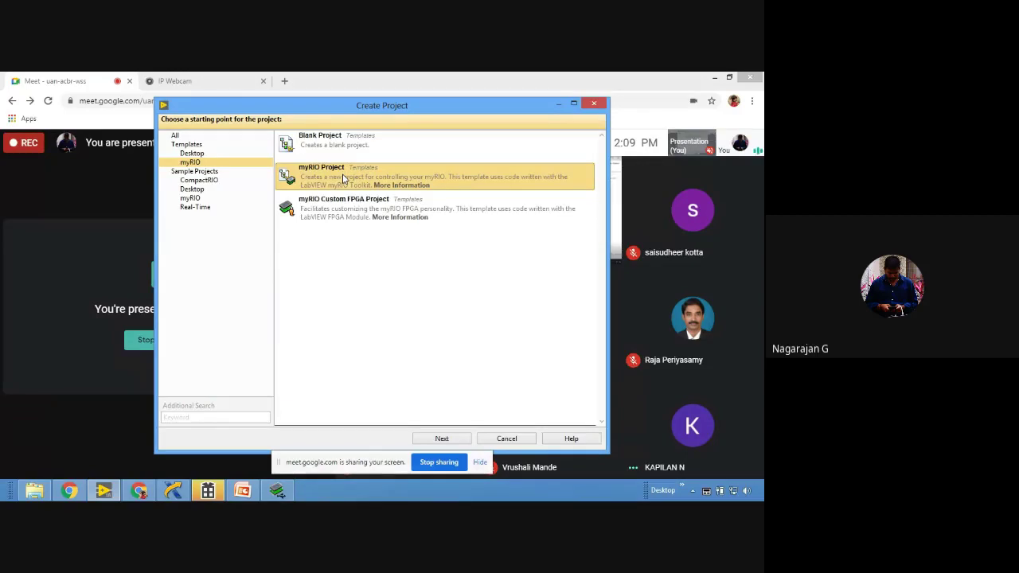
click(451, 440)
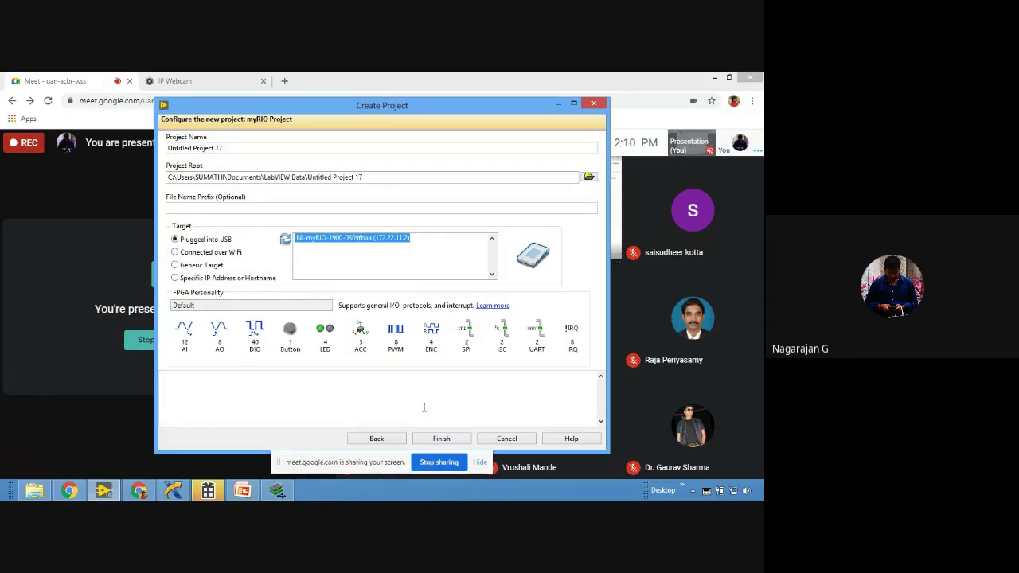
click(449, 440)
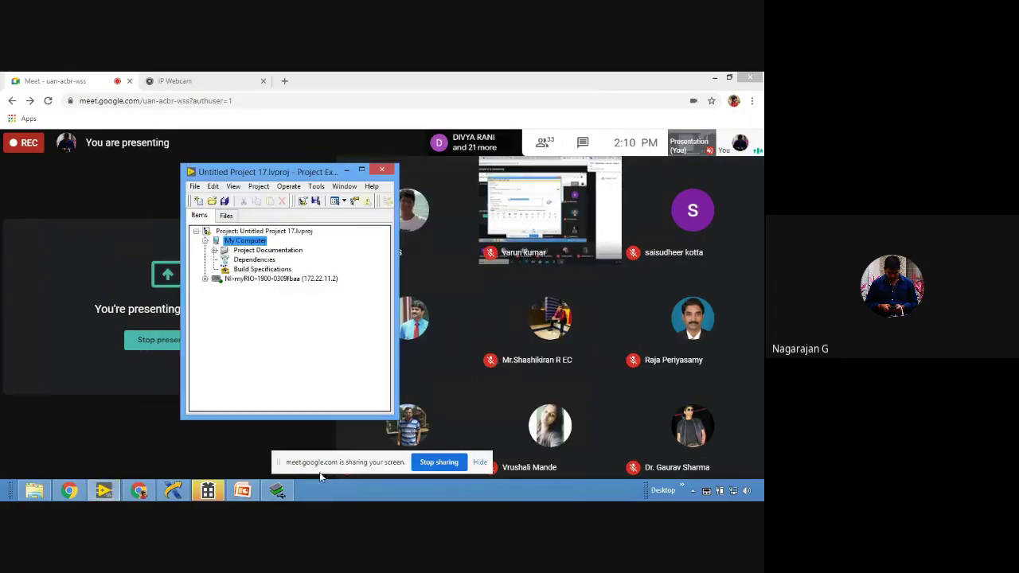
Expand the myRIO target and open Main.vi's front panel.
click(206, 279)
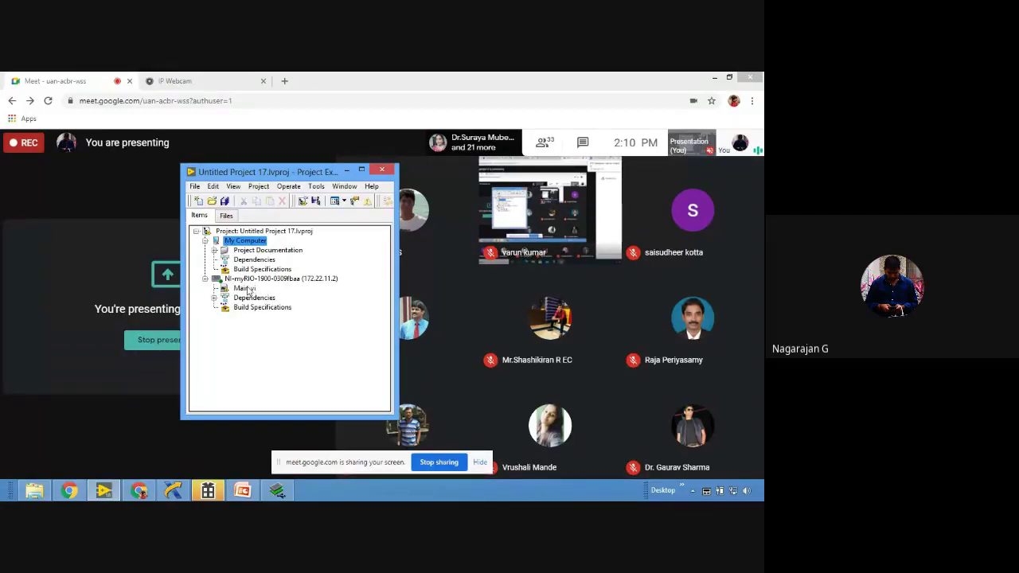
click(247, 289)
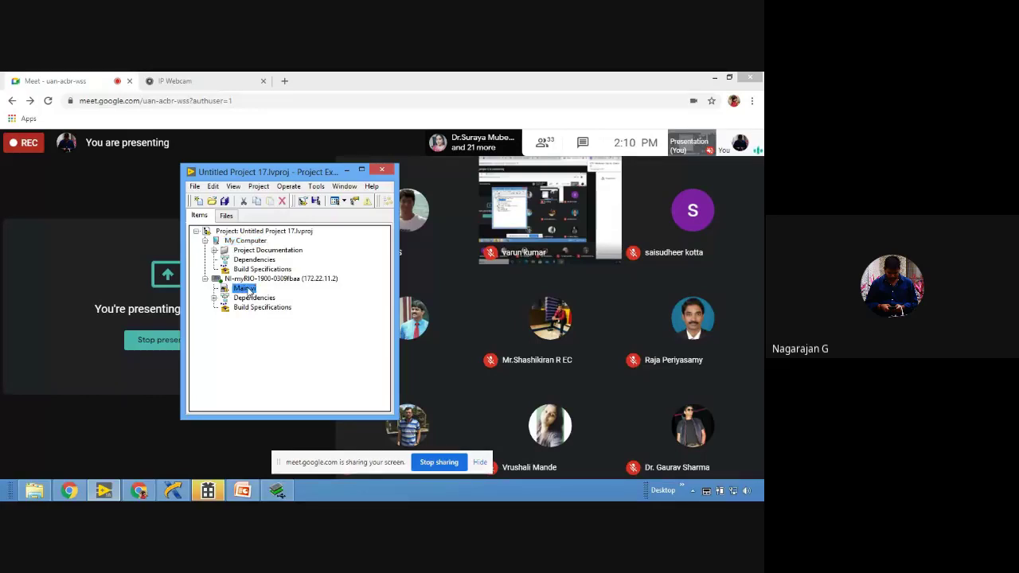
click(245, 289)
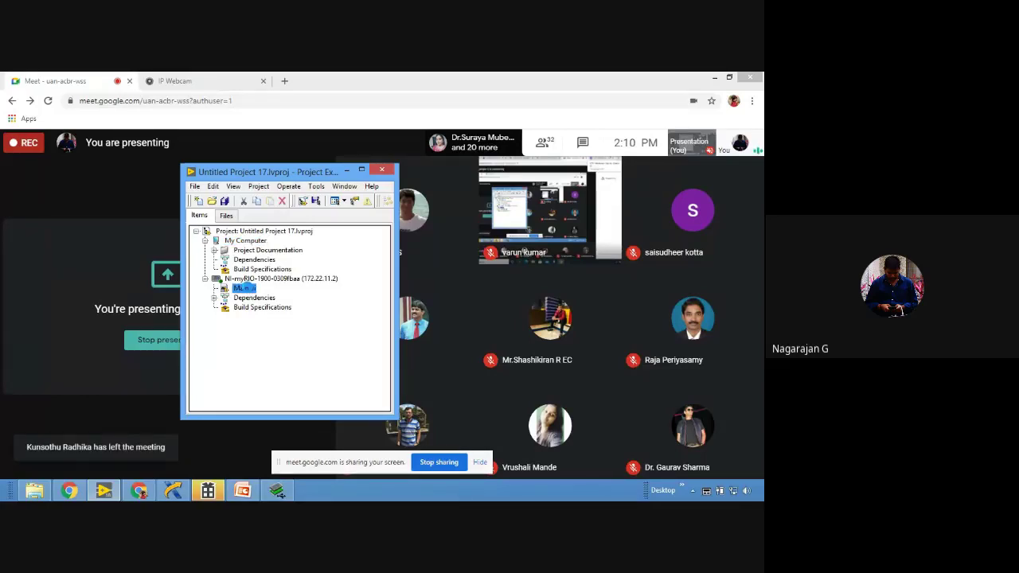
double_click(247, 289)
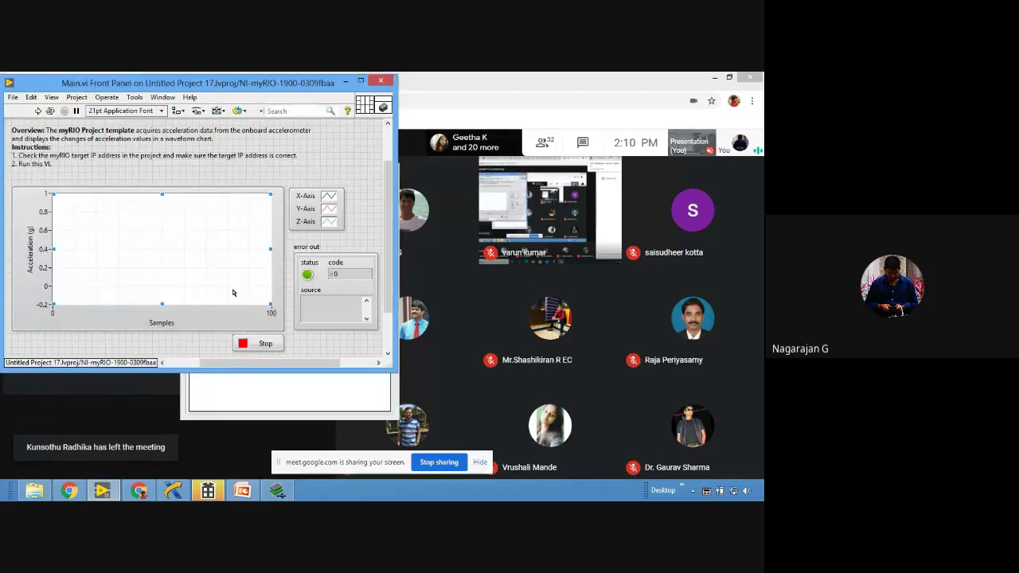
click(376, 254)
mouse_move(389, 199)
mouse_down()
mouse_move(388, 249)
mouse_move(394, 200)
mouse_up()
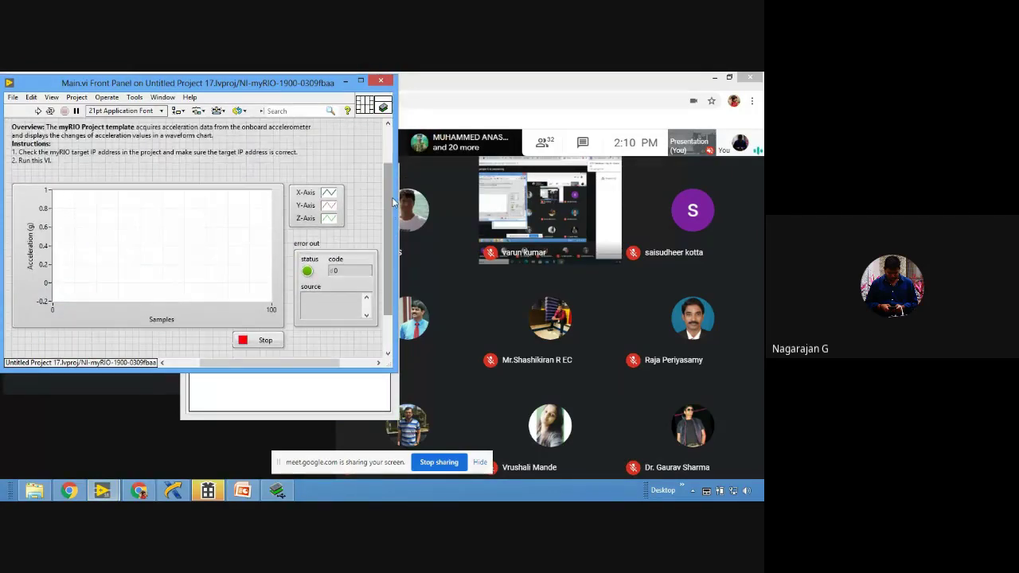
View Main.vi's block diagram, close it, and run the VI on the myRIO.
key(ctrl+e)
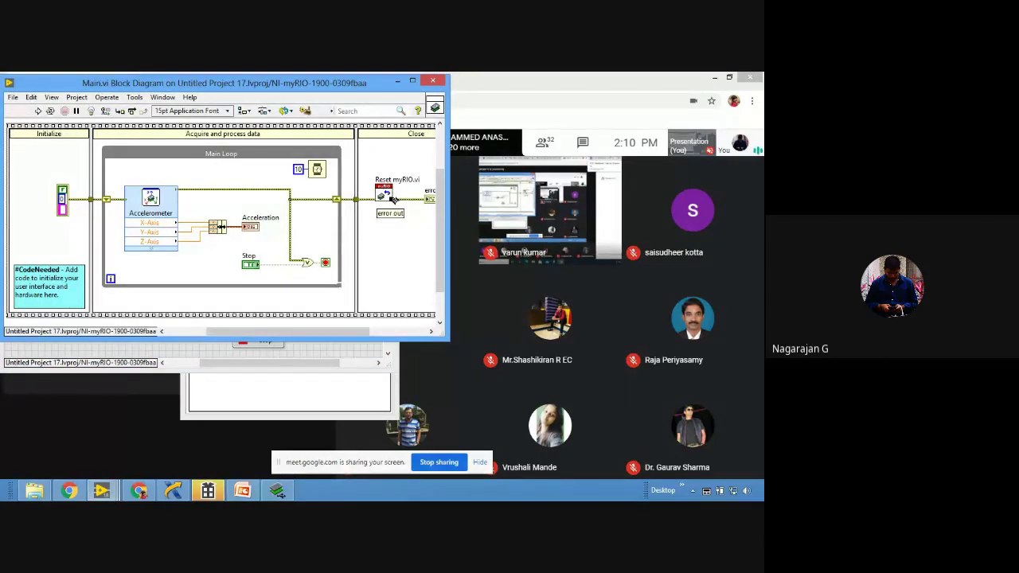
click(431, 81)
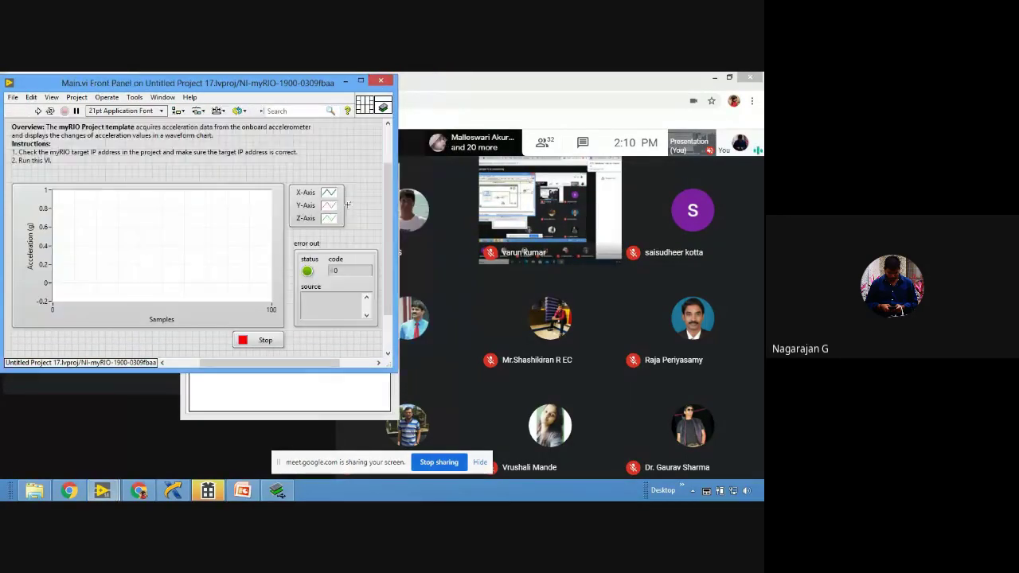
click(37, 111)
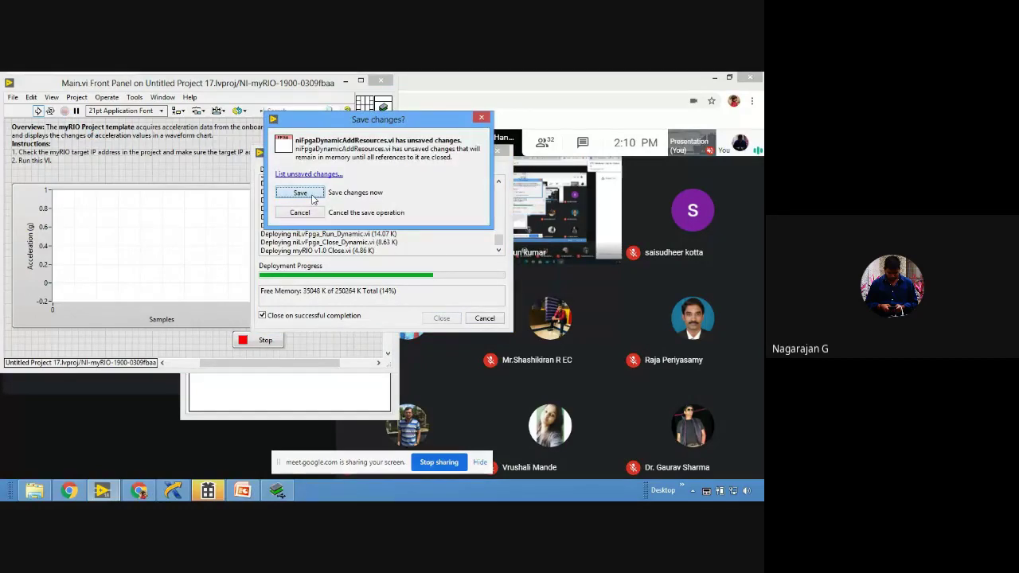
Save pending changes so Main.vi deploys and charts acceleration, then stop it.
click(312, 196)
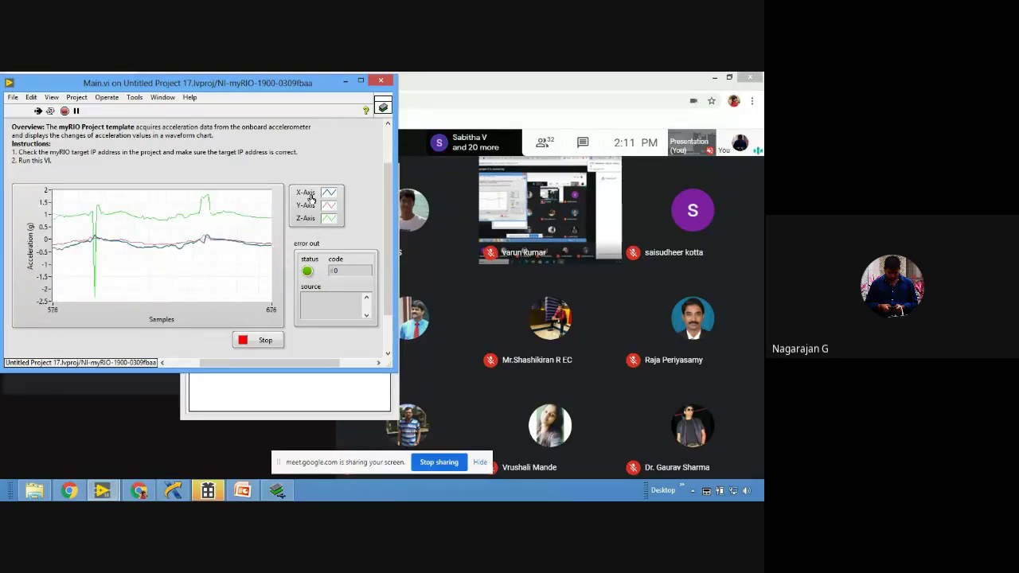
click(270, 340)
Close Main.vi and Untitled Project 17, discarding the unsaved project changes.
click(271, 340)
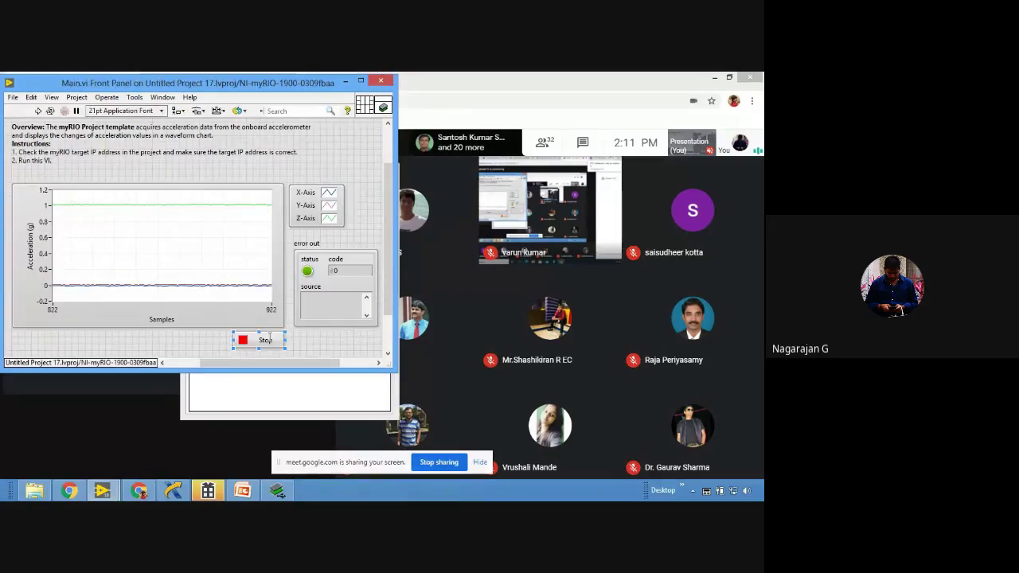
click(382, 83)
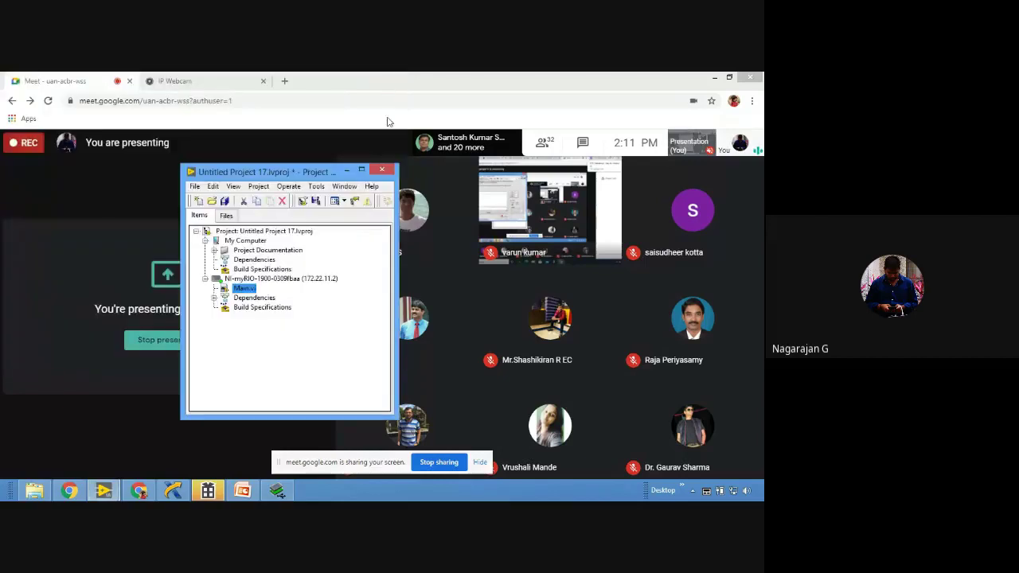
click(387, 171)
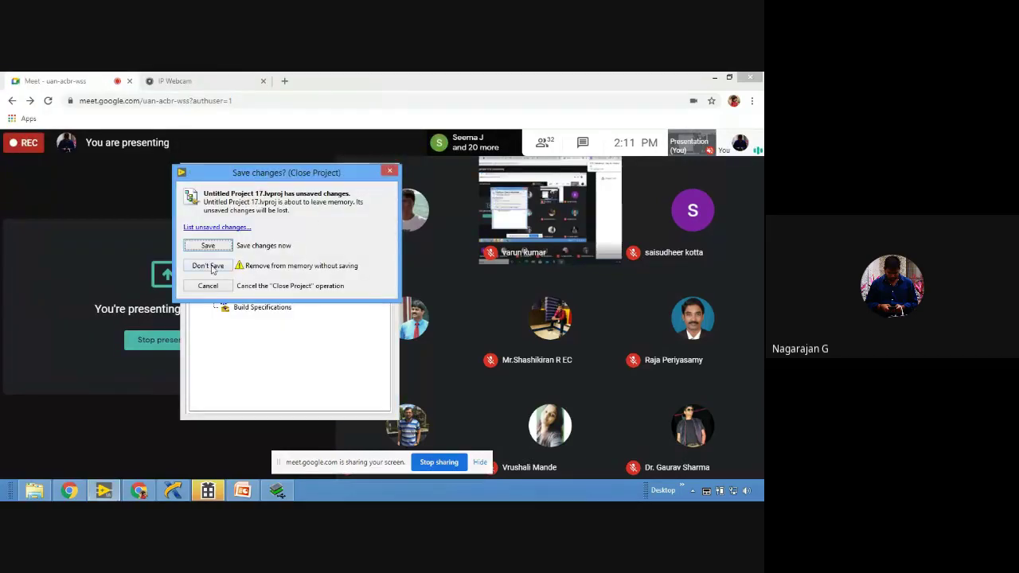
click(209, 266)
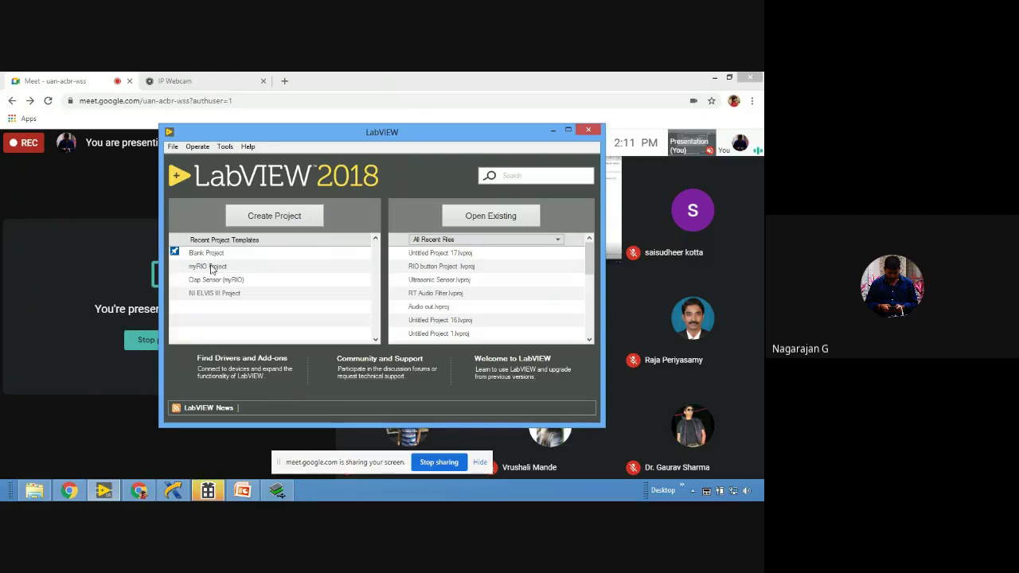
Create a new Empty Project through File > New...
click(171, 148)
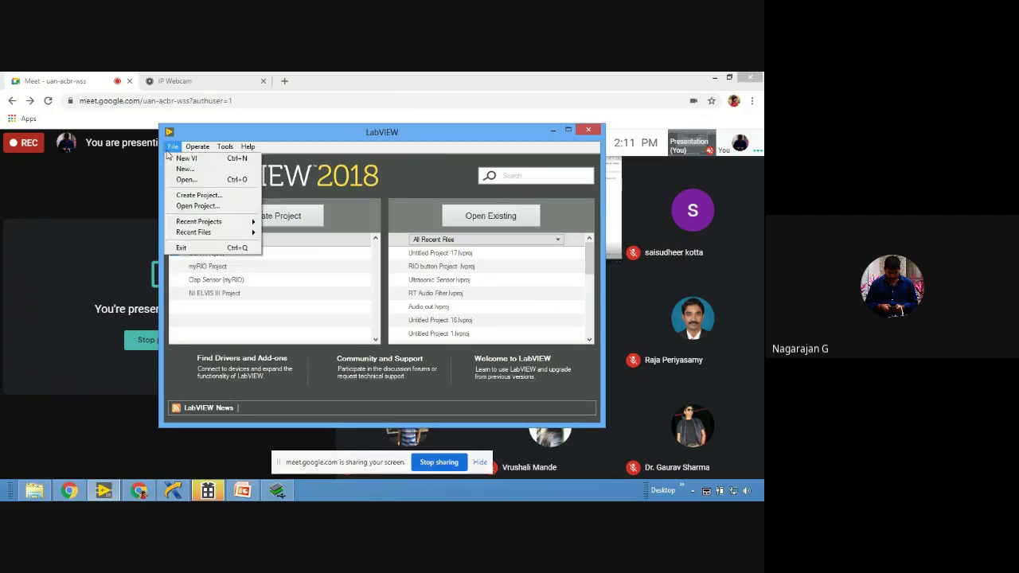
click(183, 170)
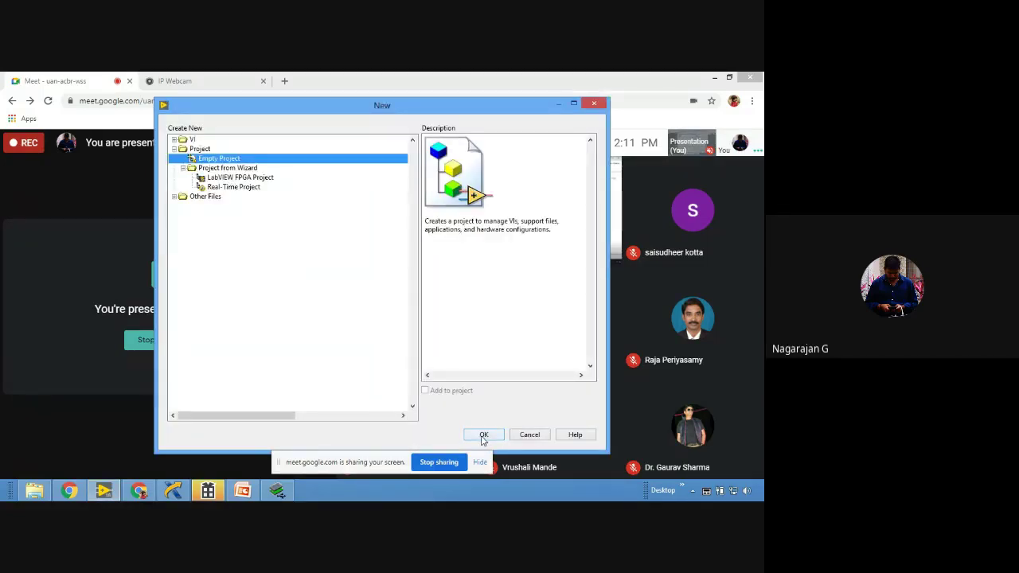
click(482, 438)
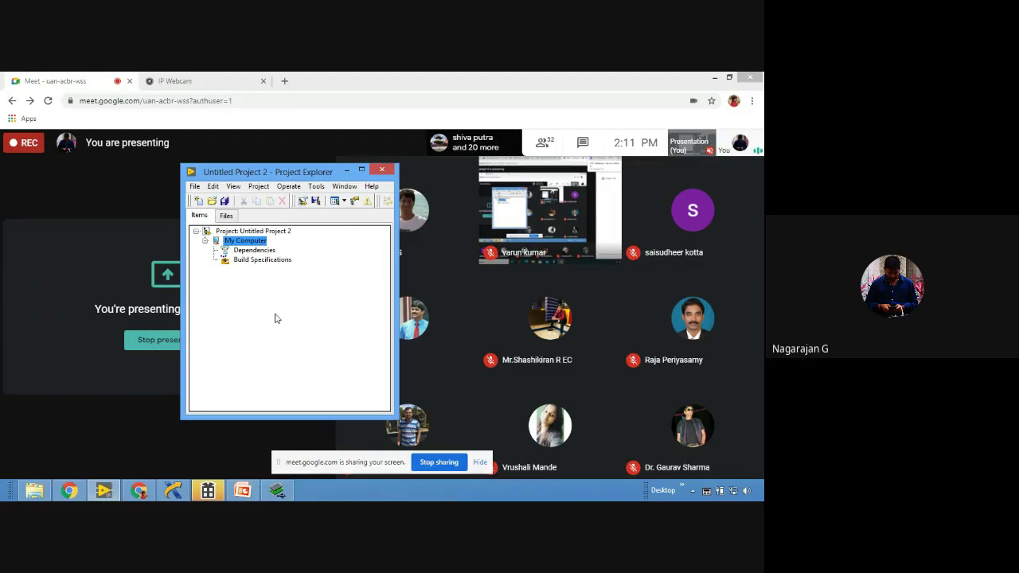
Add the detected myRIO-1900 at 172.22.11.2 to the project as a new target.
right_click(277, 232)
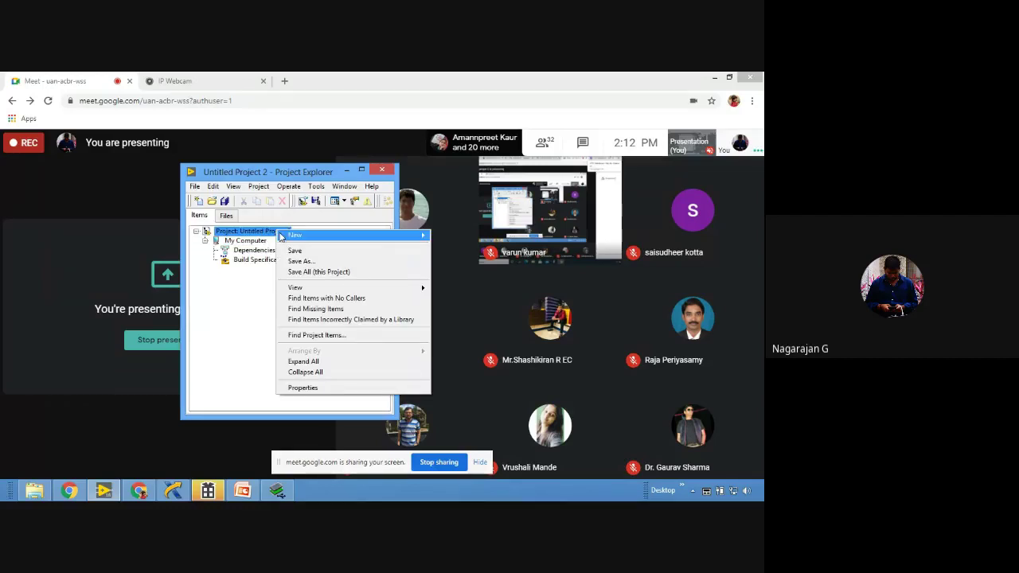
mouse_move(291, 238)
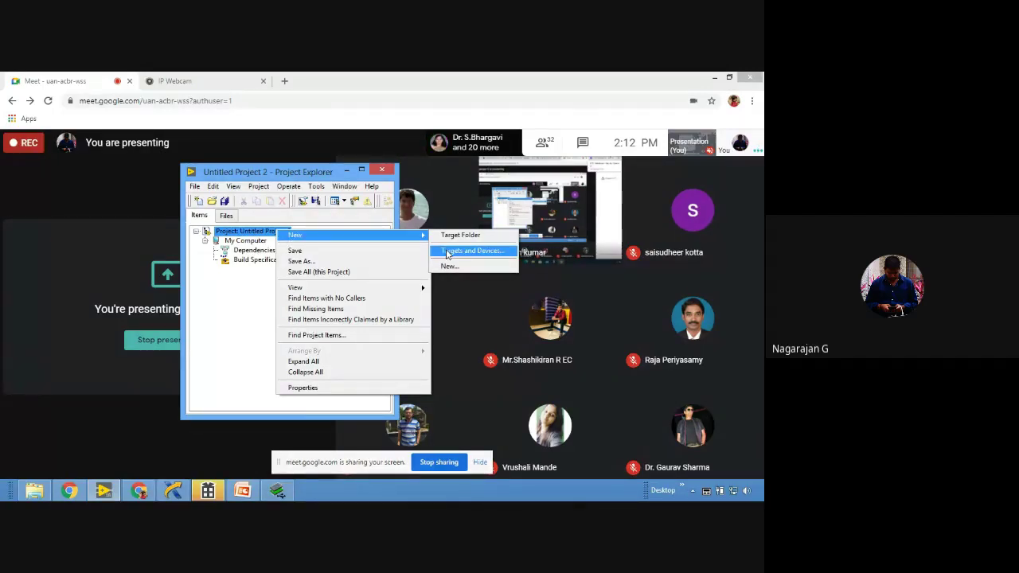
click(448, 253)
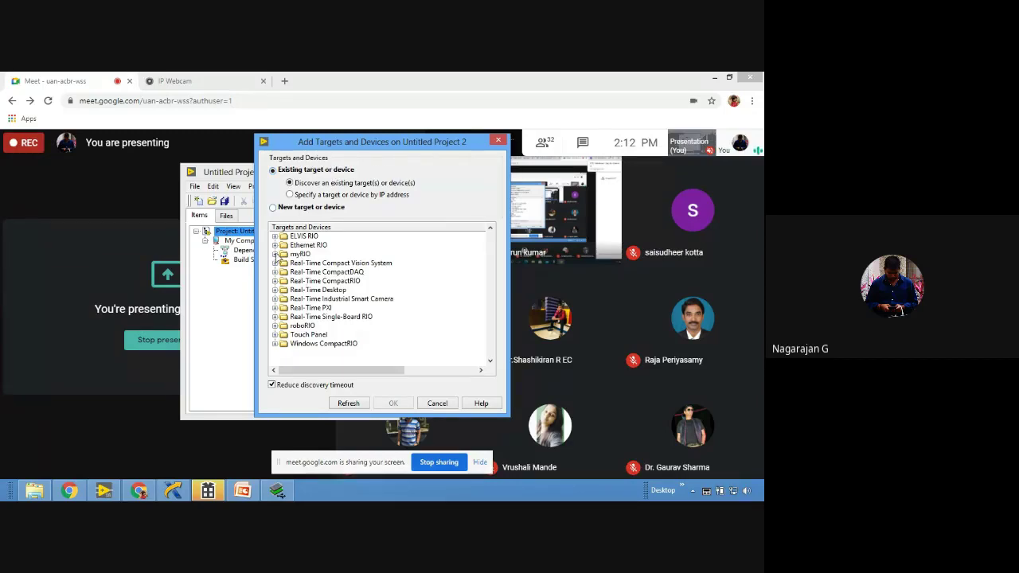
click(275, 253)
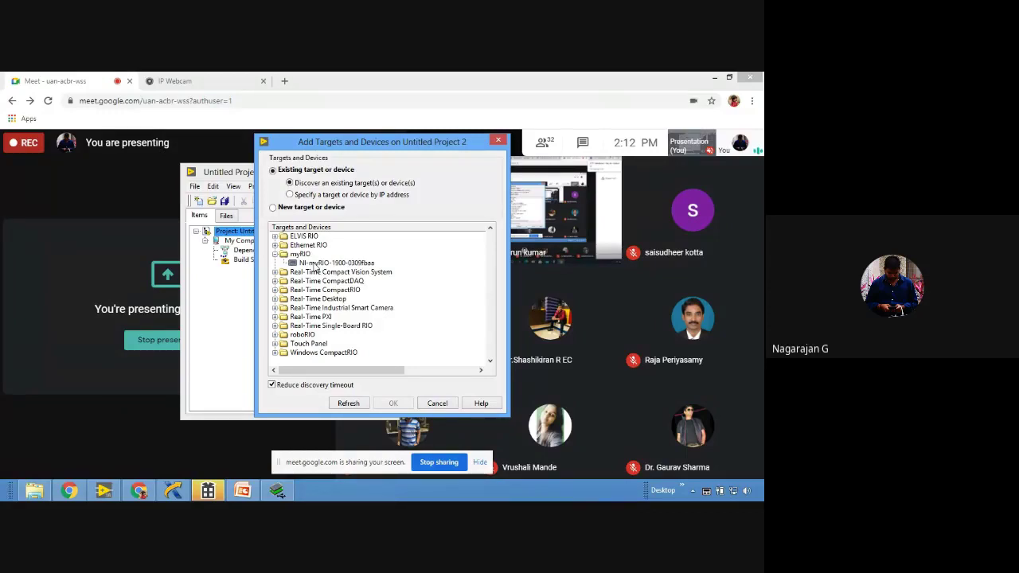
click(315, 268)
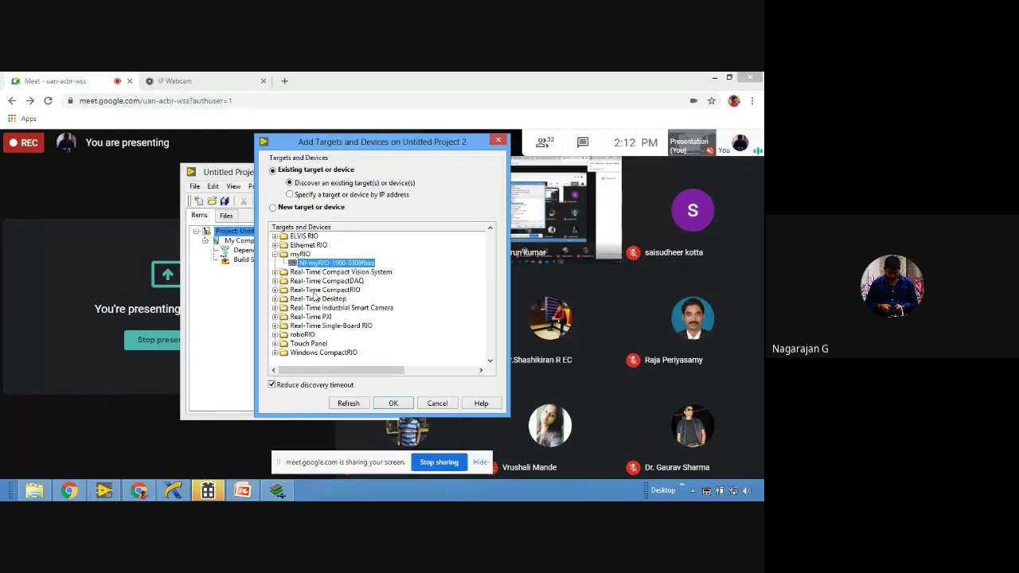
click(392, 403)
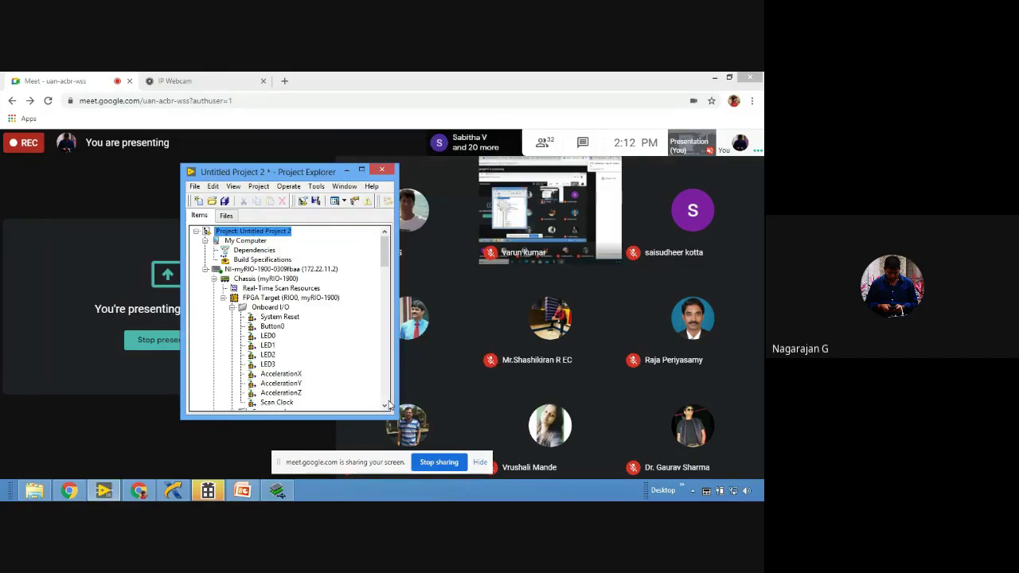
Maximize Project Explorer, collapse FPGA Target, cancel closing, and restore the window size.
click(361, 170)
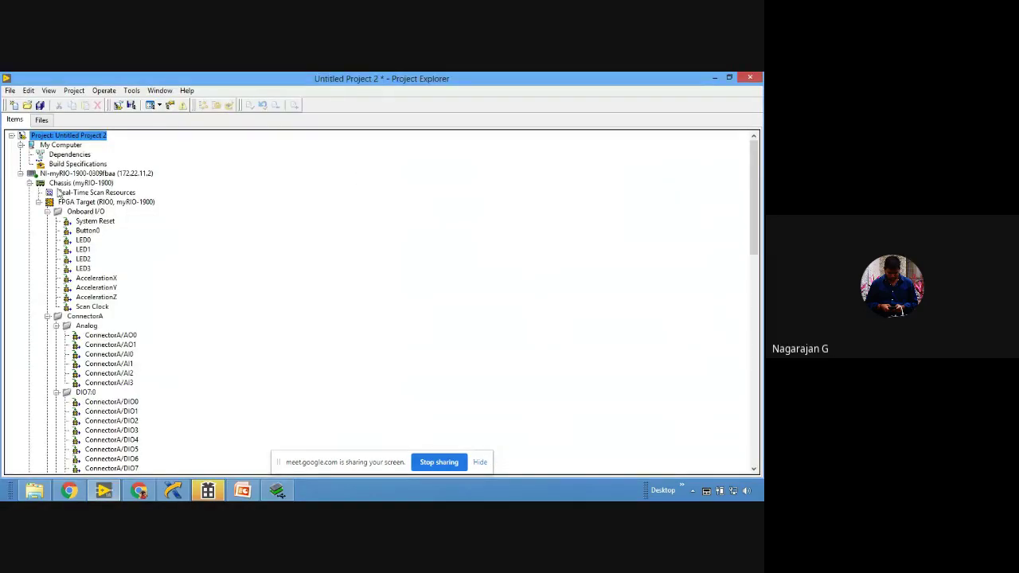
click(38, 203)
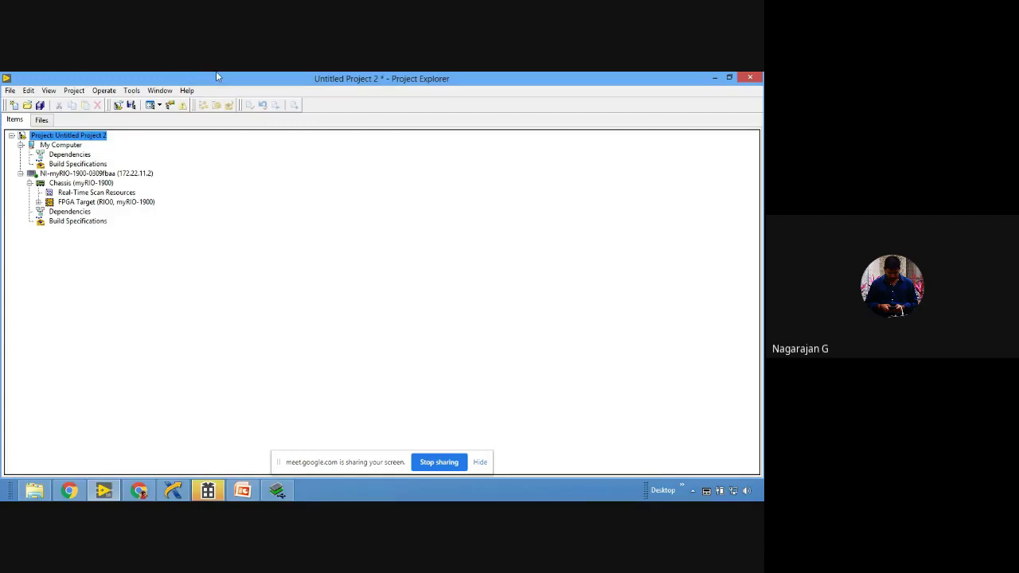
click(748, 77)
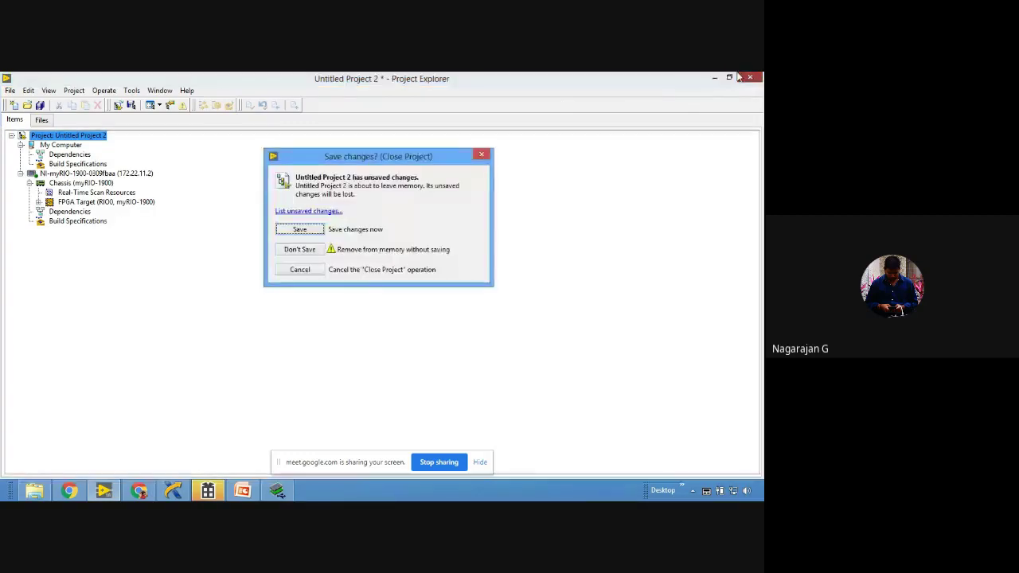
click(293, 268)
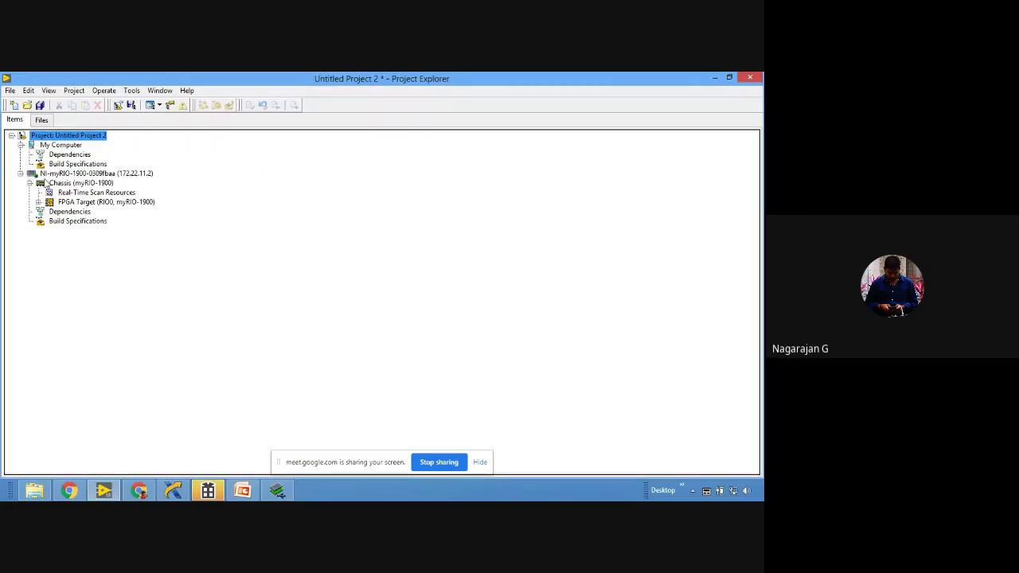
click(729, 77)
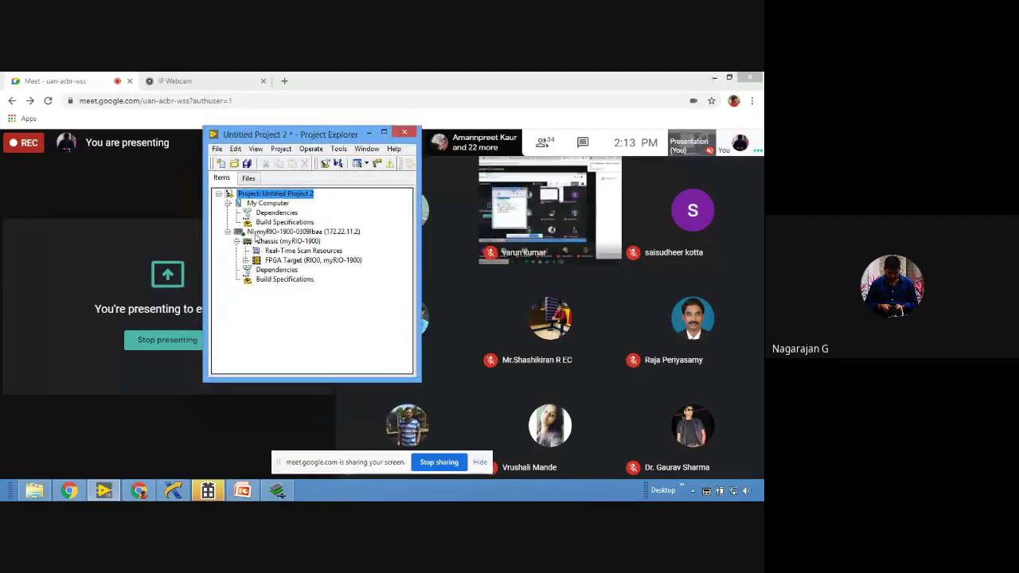
Add a new VI, Untitled 3, under the myRIO target and maximize its empty block diagram.
right_click(275, 236)
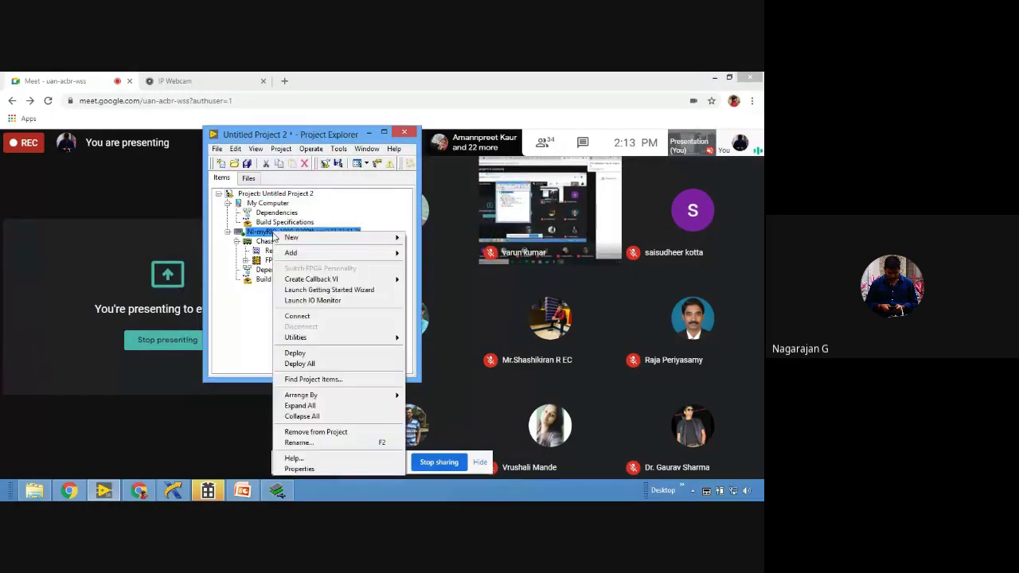
mouse_move(358, 237)
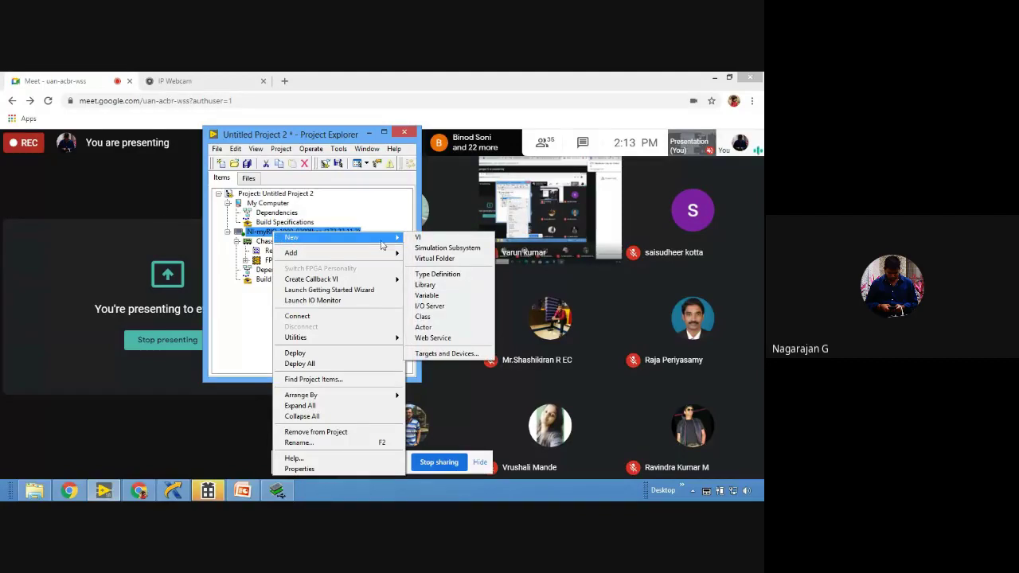
click(417, 238)
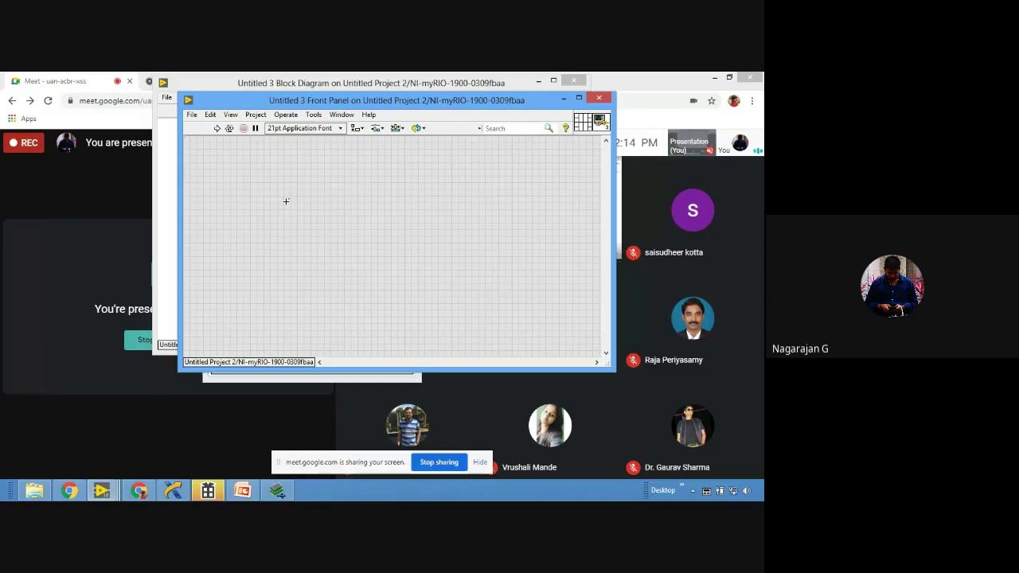
click(169, 183)
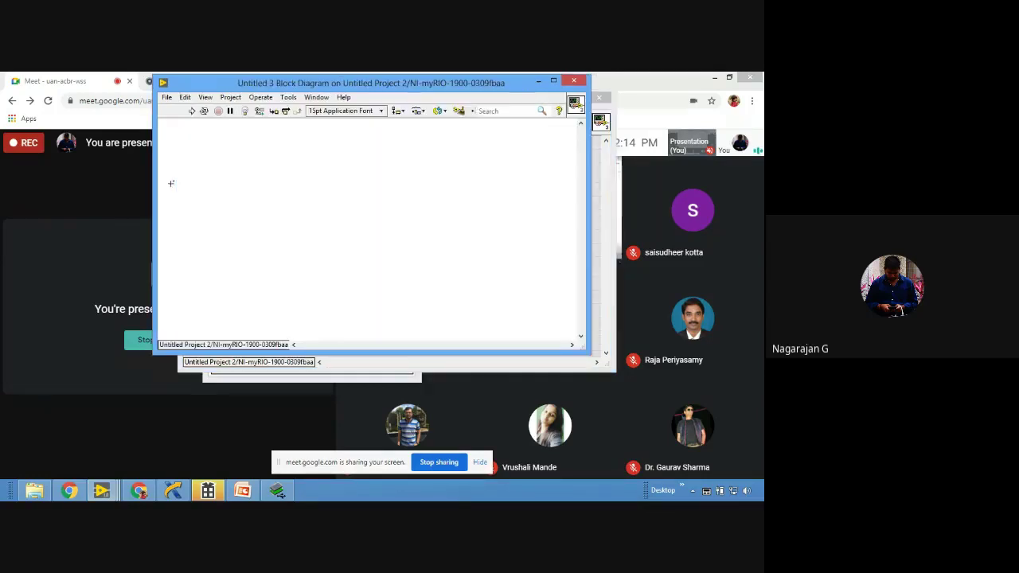
click(555, 81)
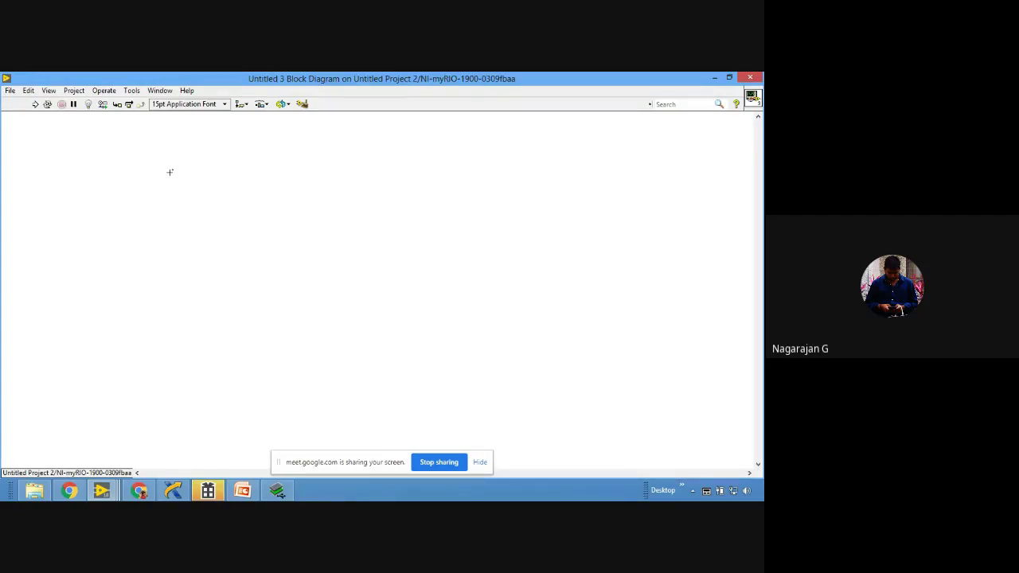
Pick a While Loop from Programming > Structures in the Functions palette.
right_click(182, 173)
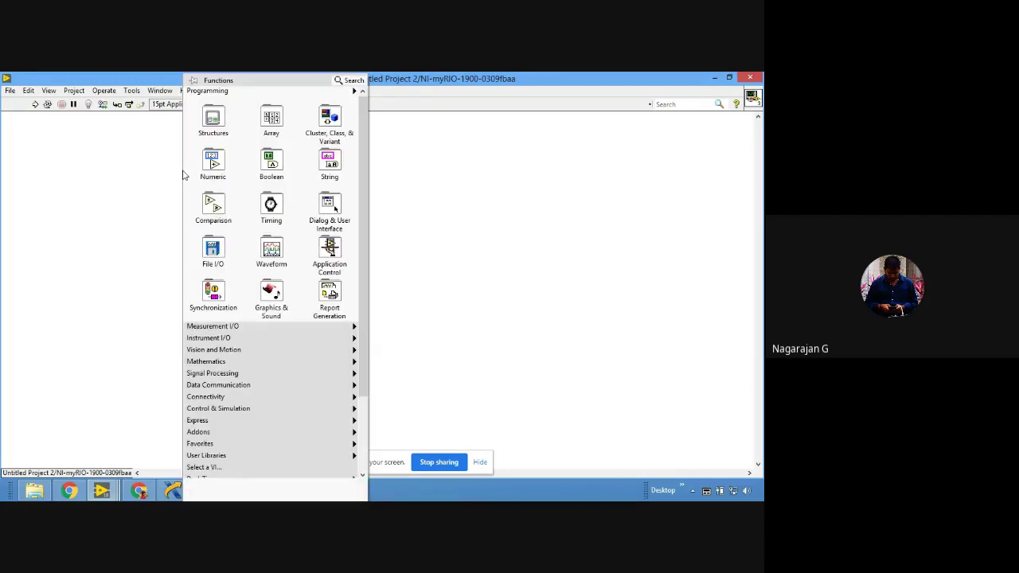
mouse_move(212, 119)
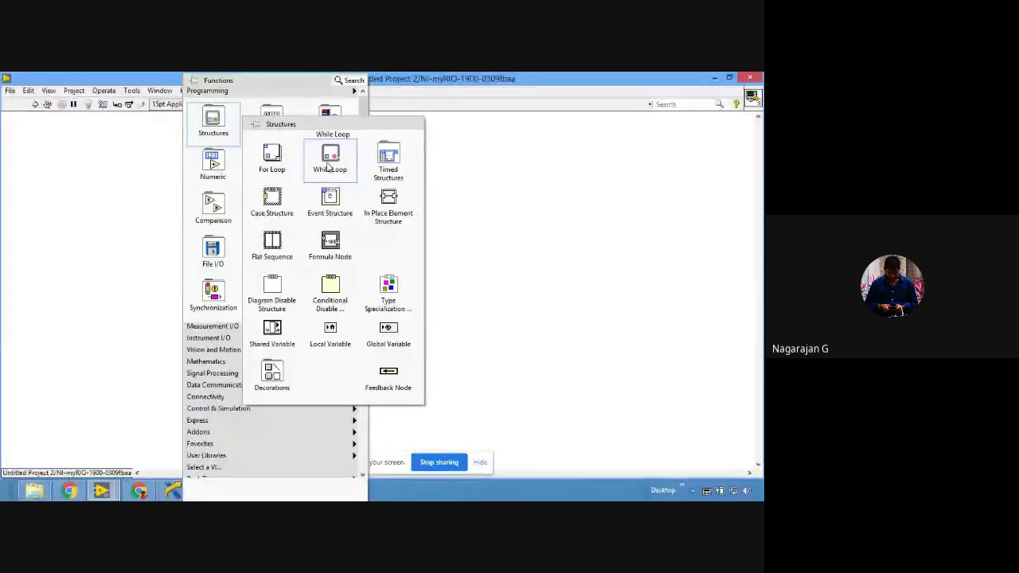
click(328, 165)
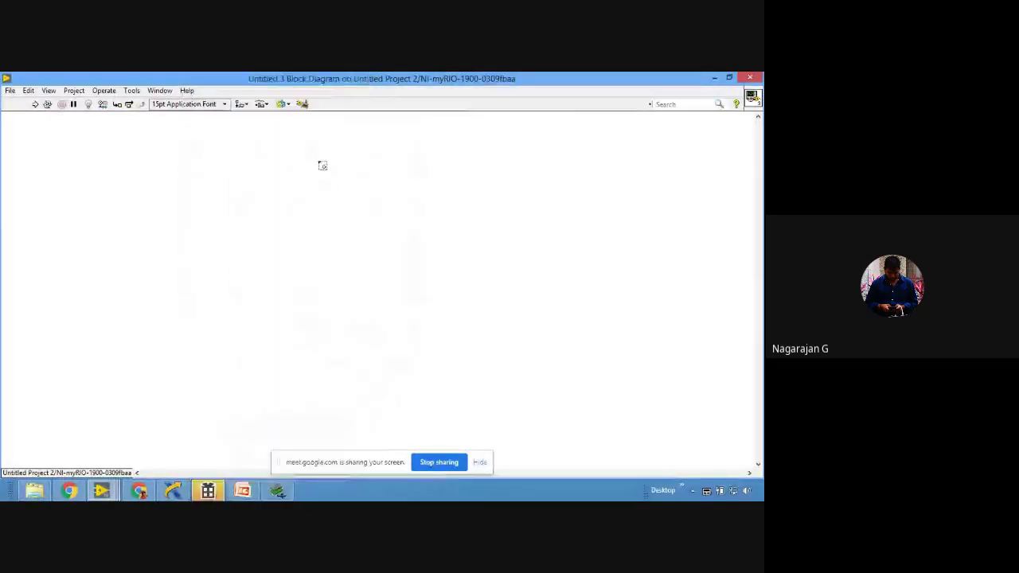
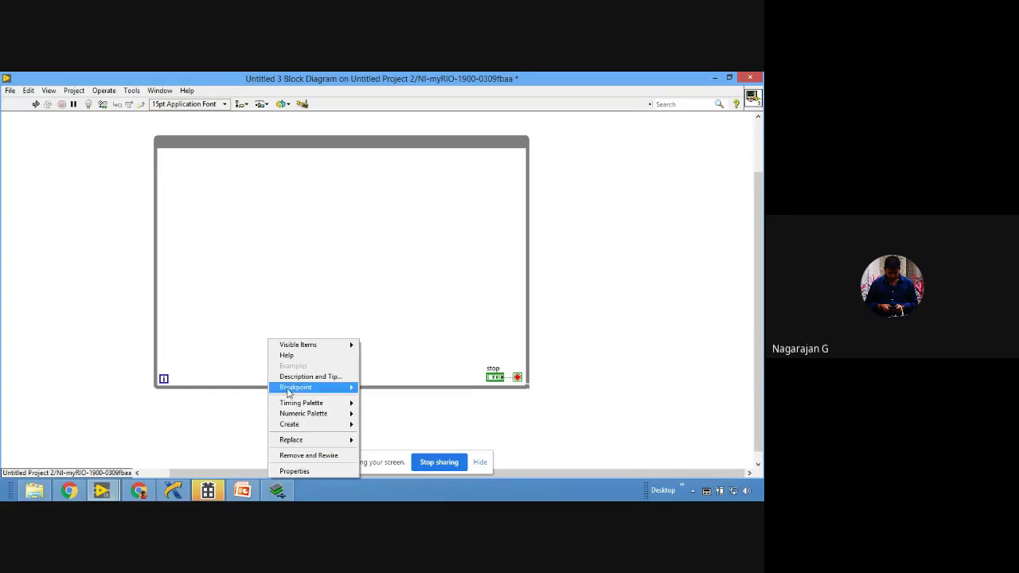
Wire a numeric constant of 100 into the Wait (ms) function inside the while loop.
mouse_move(334, 428)
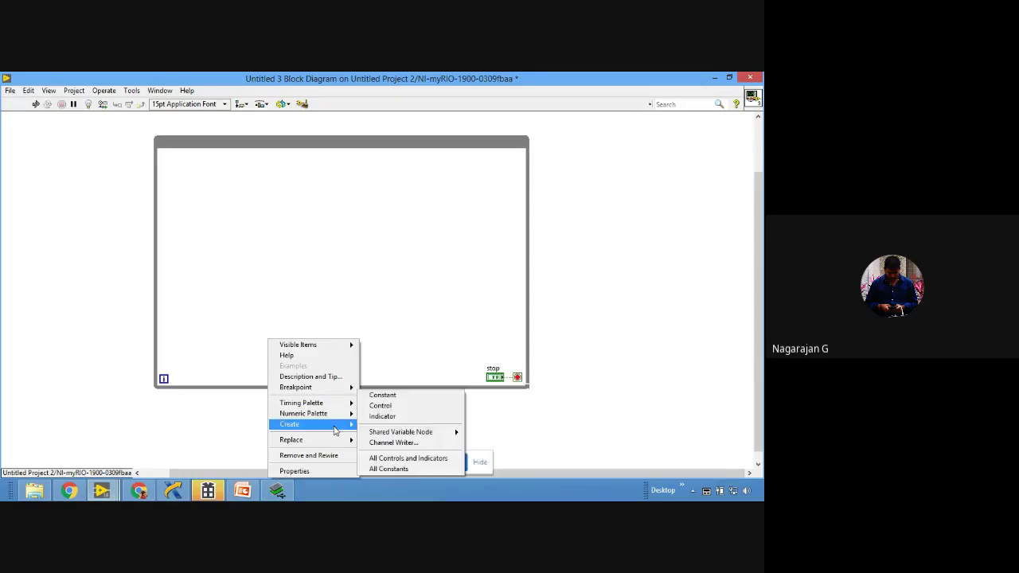
click(382, 395)
text(100)
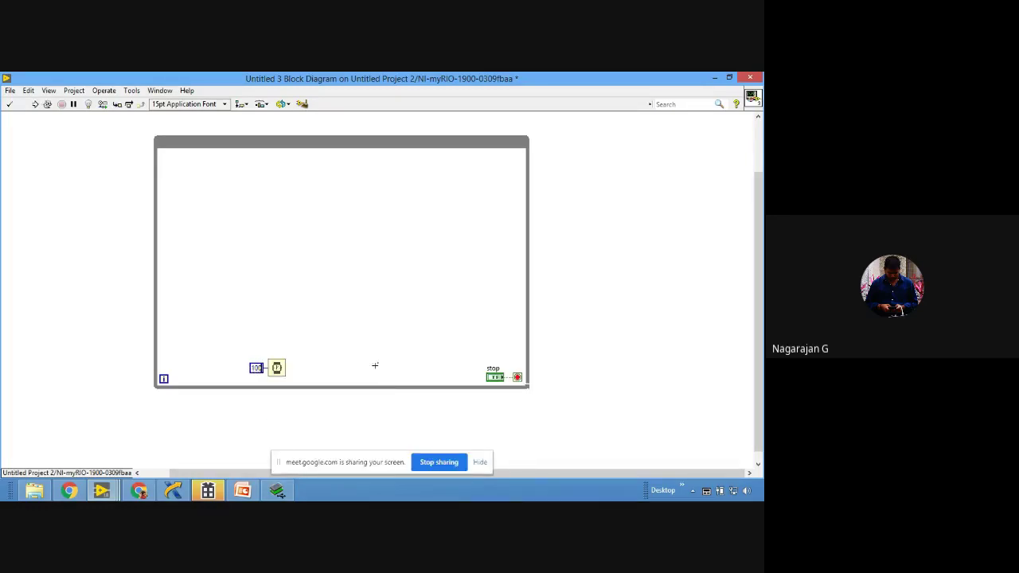
click(364, 321)
click(69, 488)
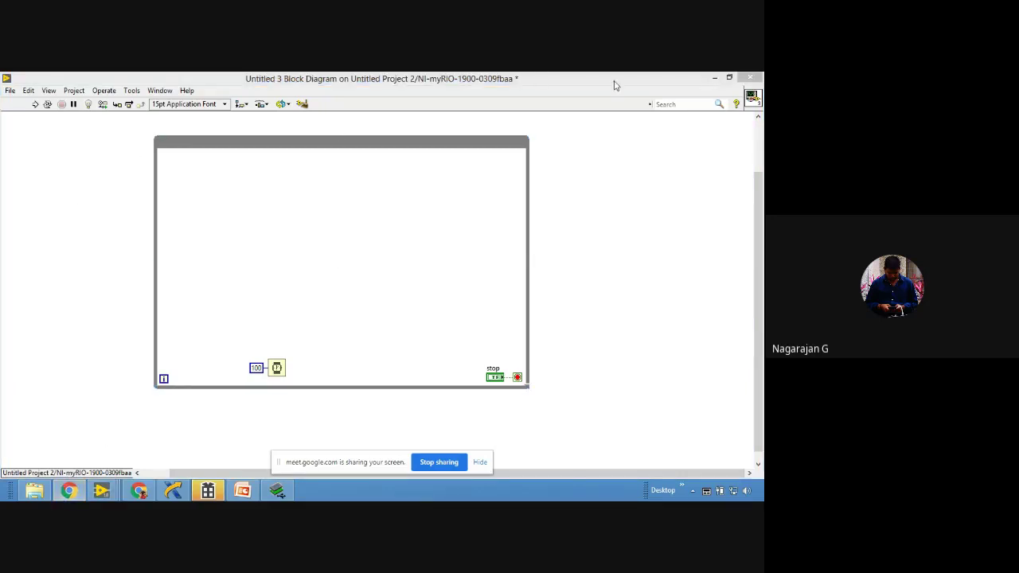
Minimize LabVIEW, check the IP Webcam page, then return to the Google Meet tab.
click(728, 77)
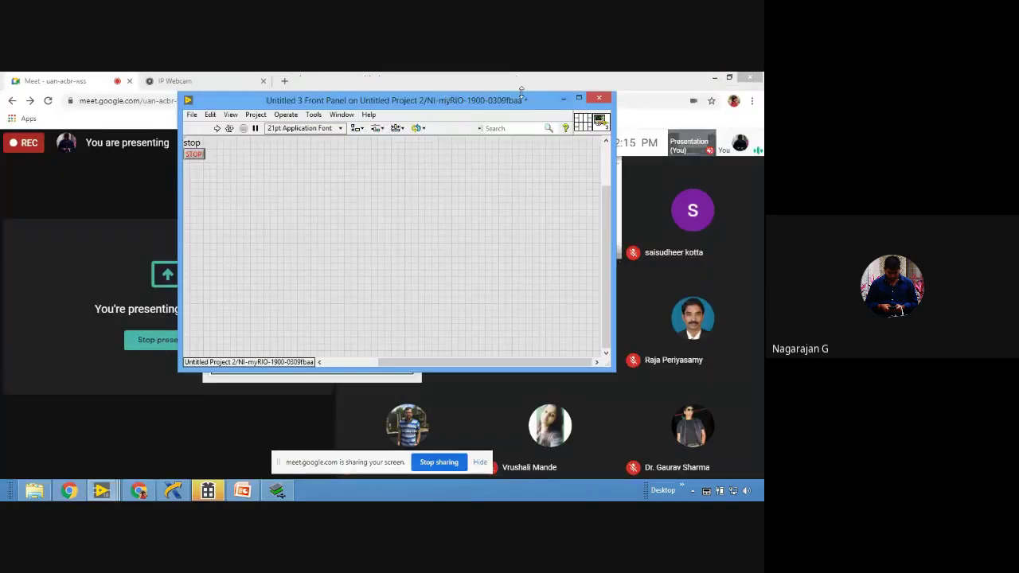
click(563, 97)
click(191, 81)
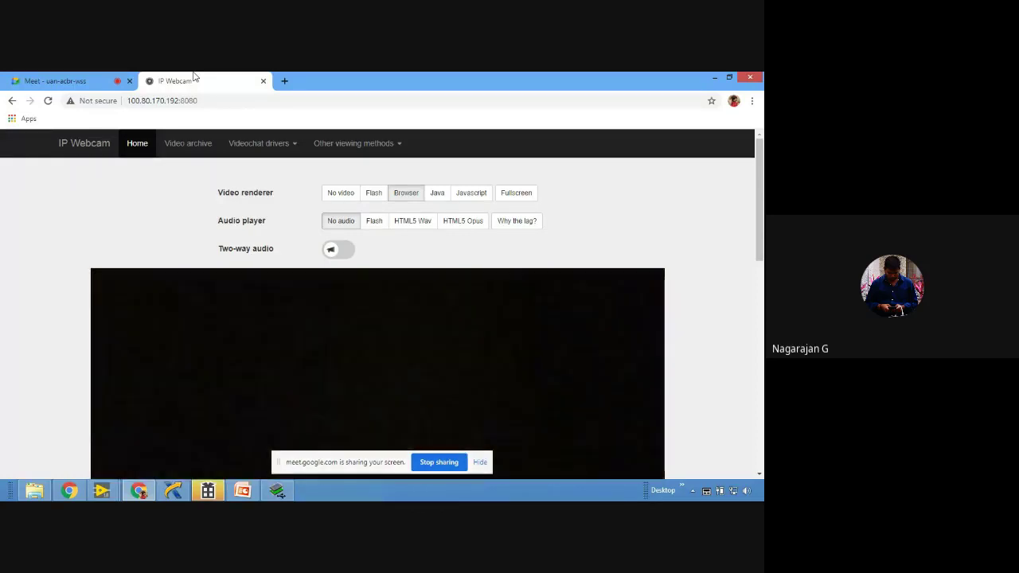
click(71, 80)
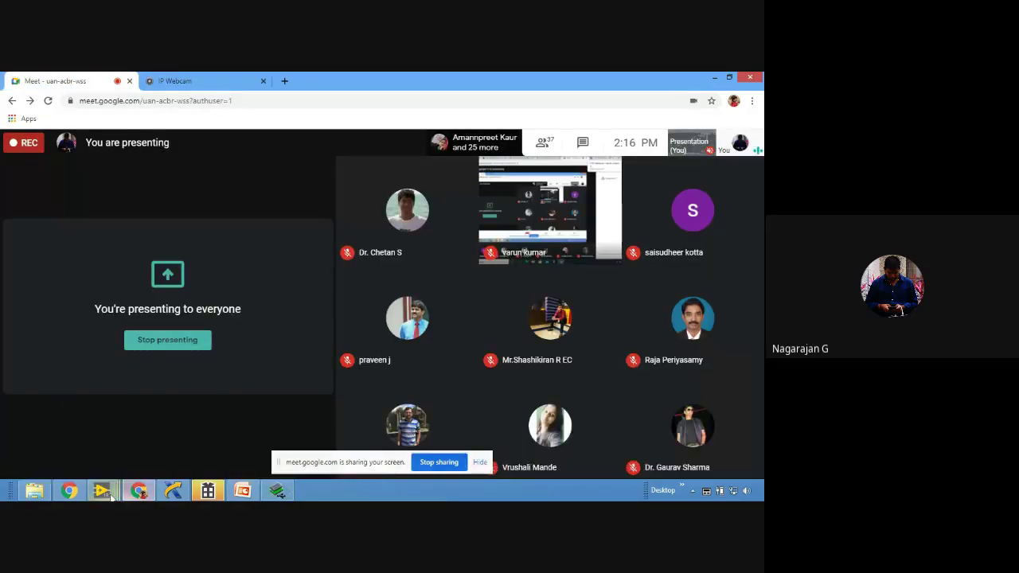
Restore the Untitled 3 block diagram and briefly browse the Functions palette.
mouse_move(101, 491)
click(156, 452)
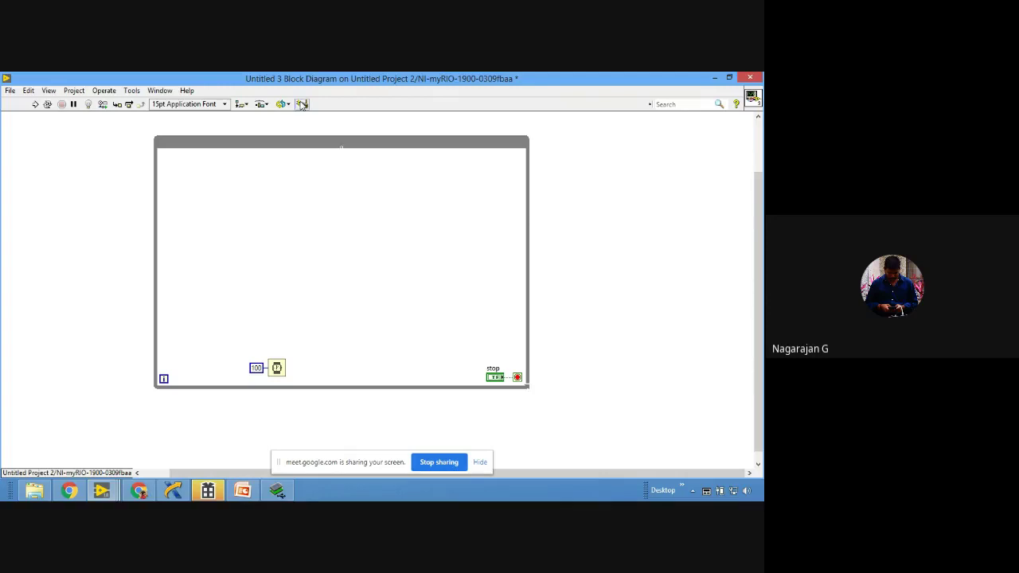
right_click(298, 225)
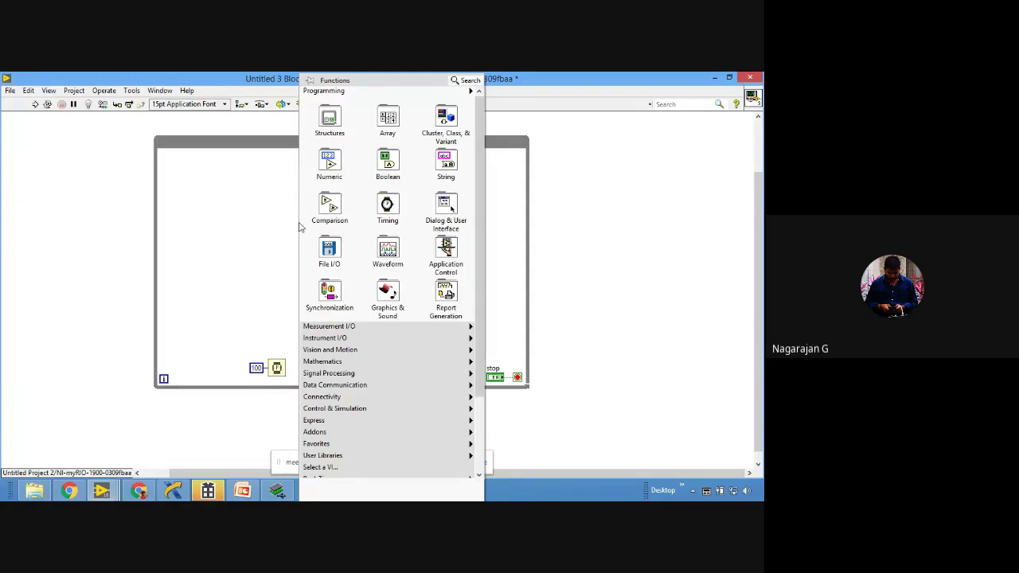
mouse_move(390, 182)
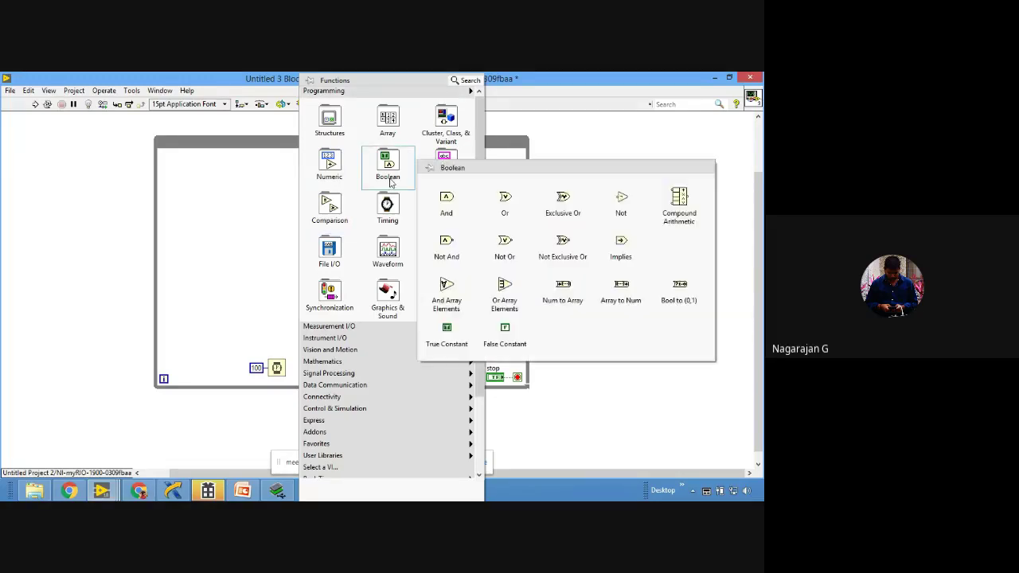
click(232, 206)
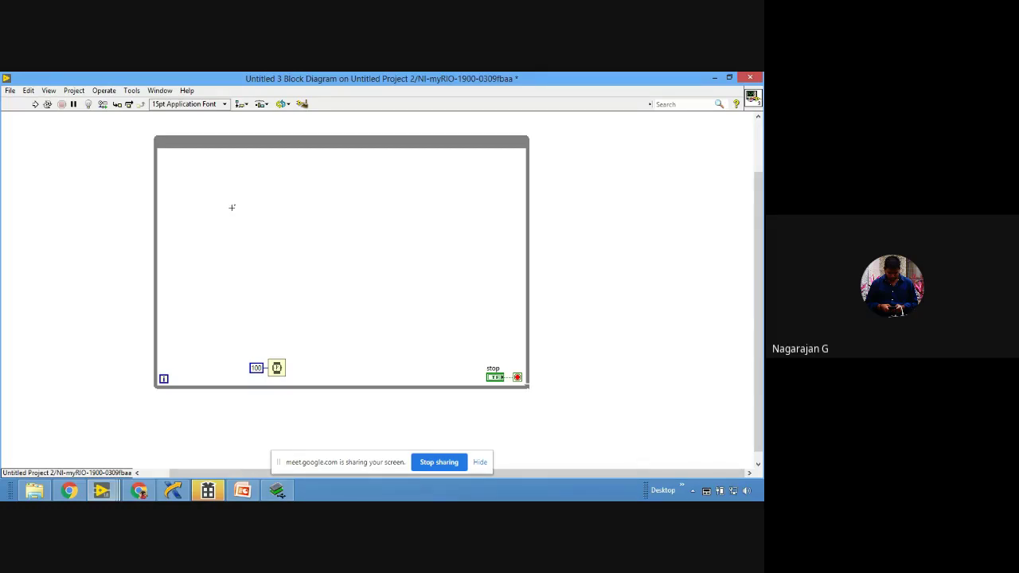
Place a myRIO Digital Out (1 sample) node from the Functions palette inside the while loop.
right_click(252, 182)
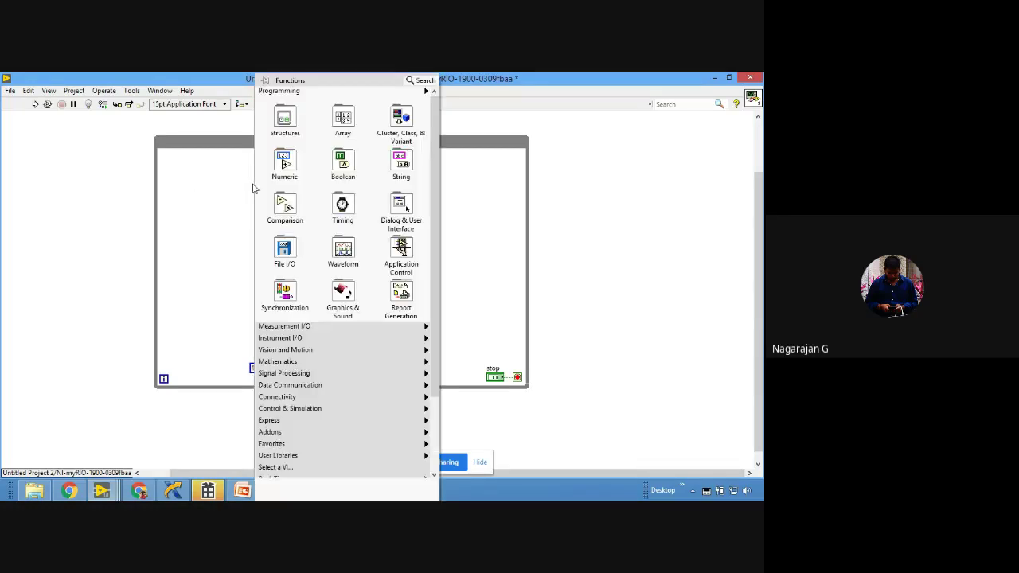
drag(433, 229, 442, 307)
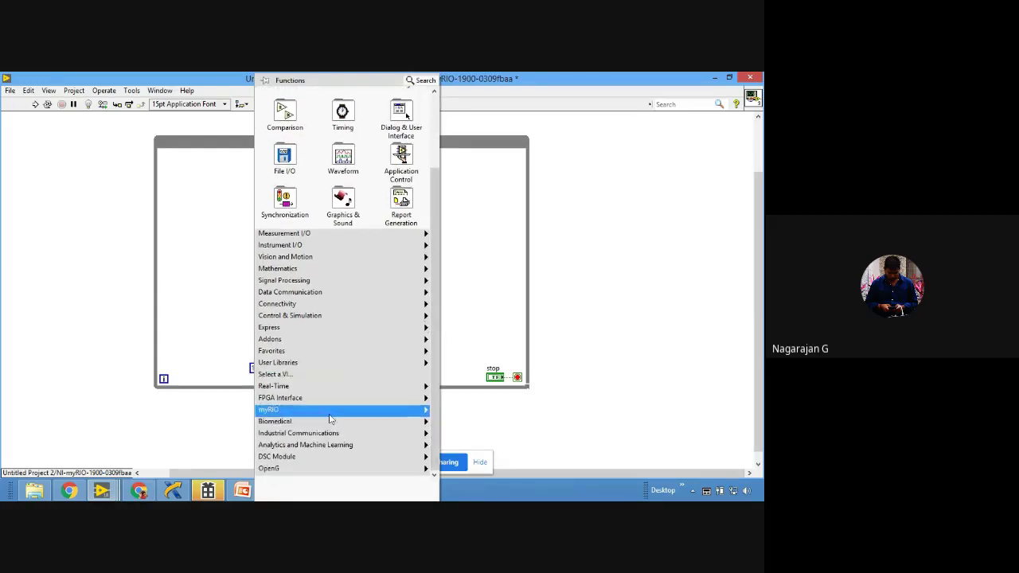
mouse_move(330, 418)
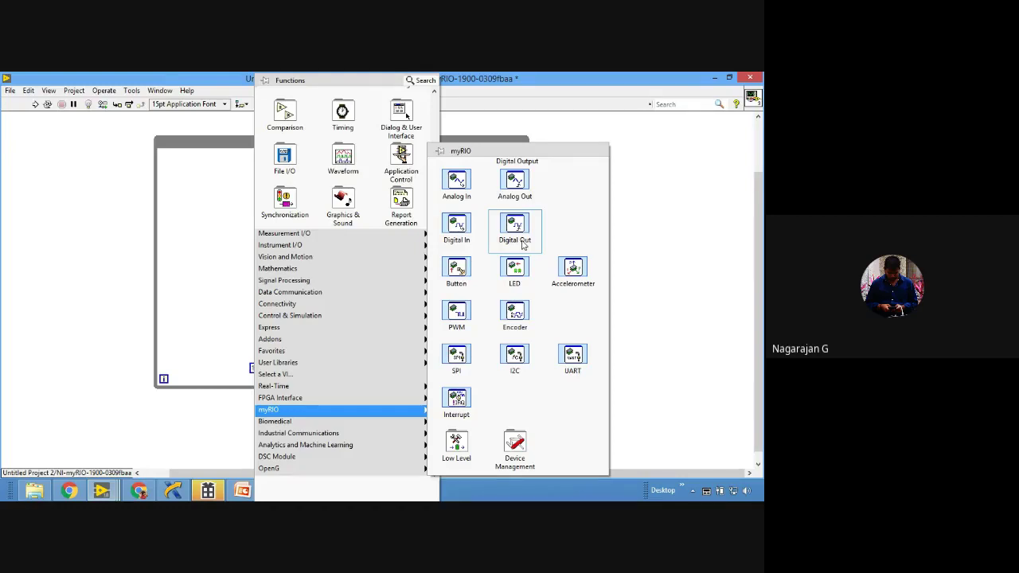
click(523, 246)
click(287, 211)
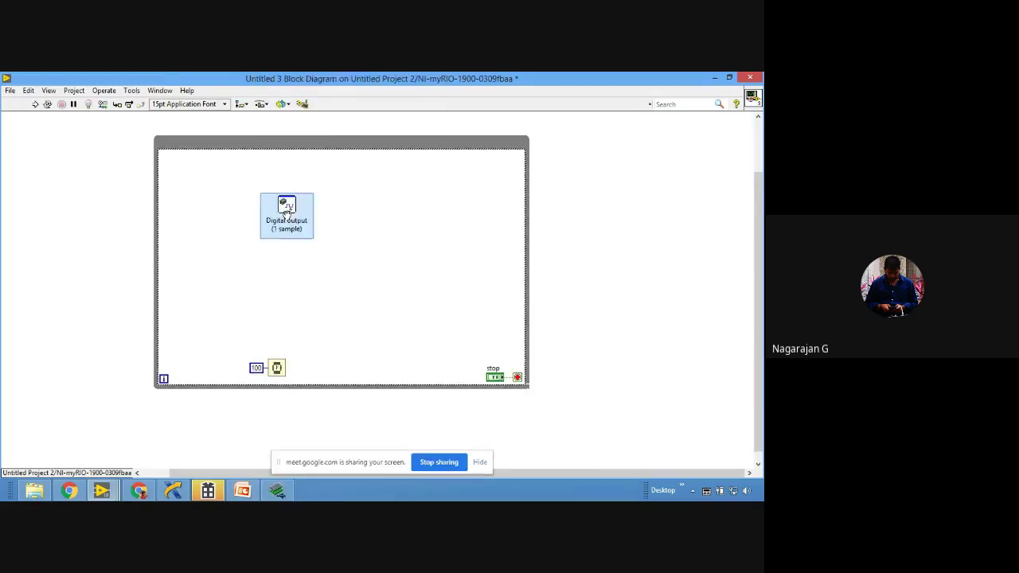
Set the Digital Output node to channel C/DIO0 with custom channel name LED BLINKING.
click(291, 201)
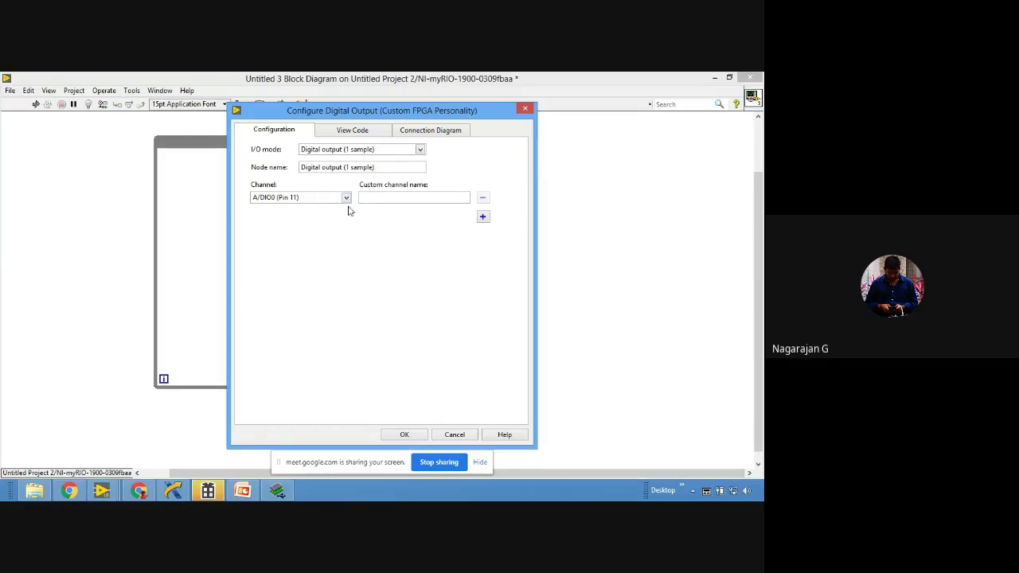
click(345, 197)
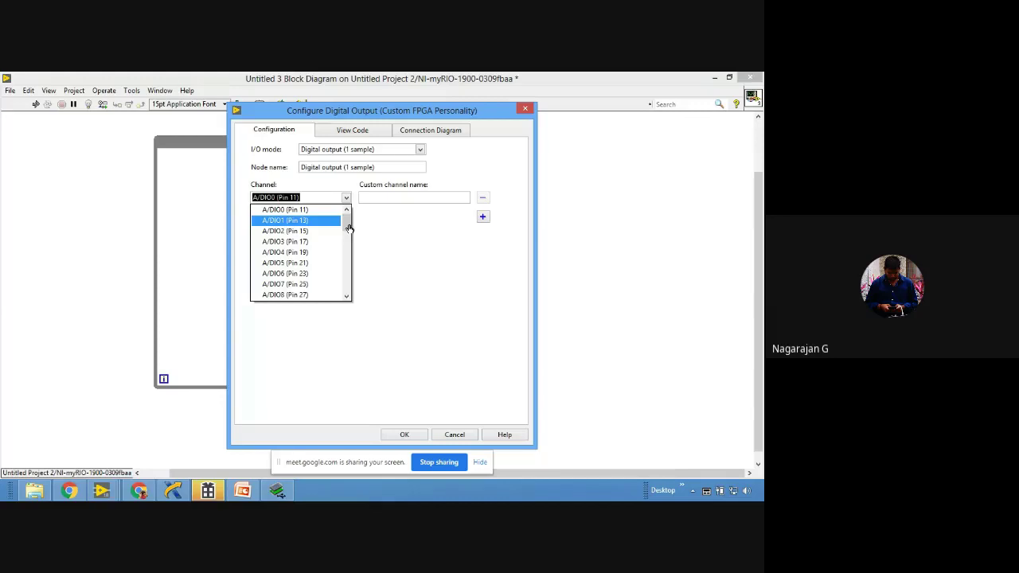
drag(348, 228, 352, 280)
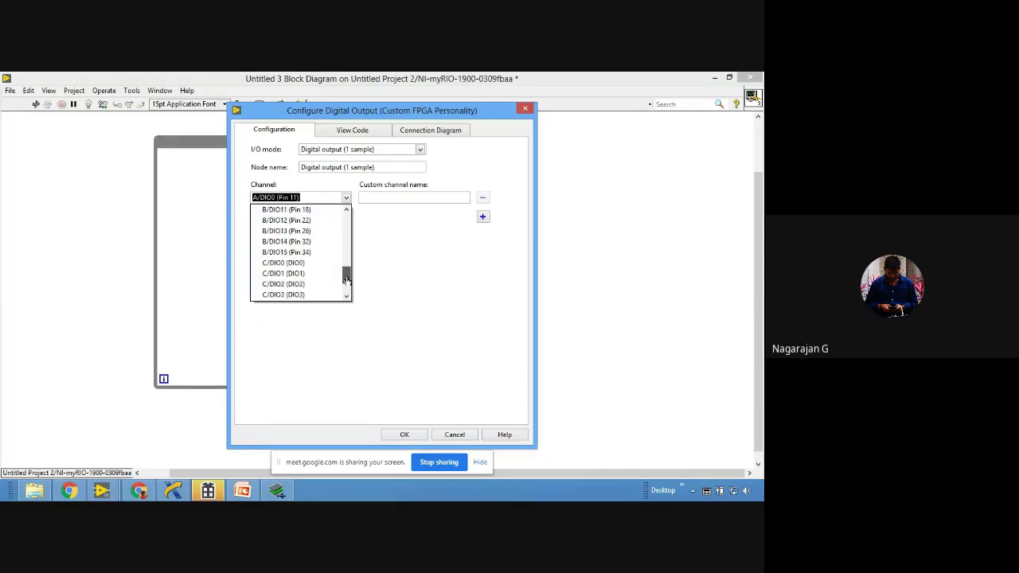
click(271, 263)
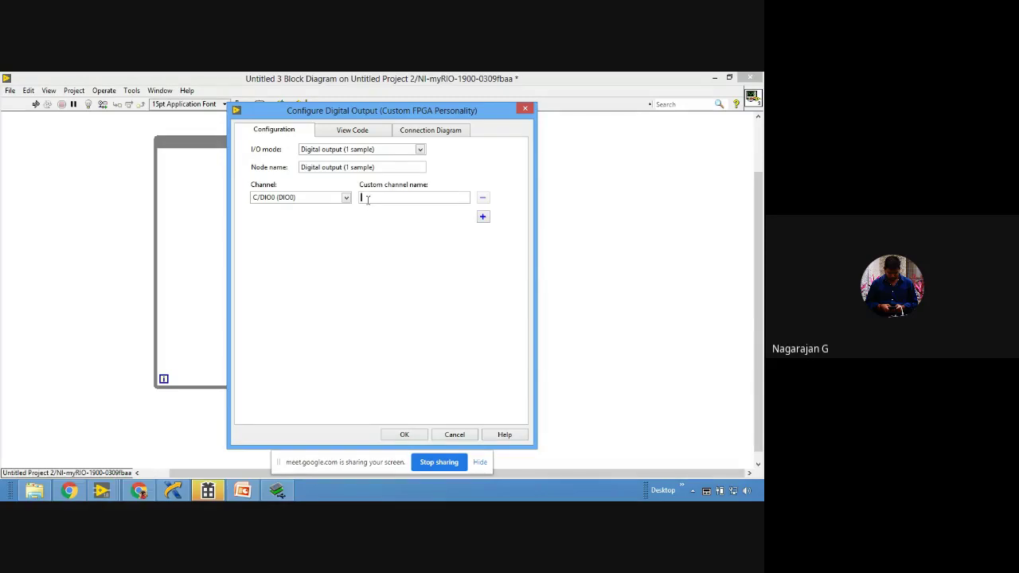
text(LED)
text(Blom)
key(BackSpace)
key(BackSpace)
key(BackSpace)
text(BLIN)
key(BackSpace)
key(BackSpace)
key(BackSpace)
key(BackSpace)
text(LINKING)
click(404, 433)
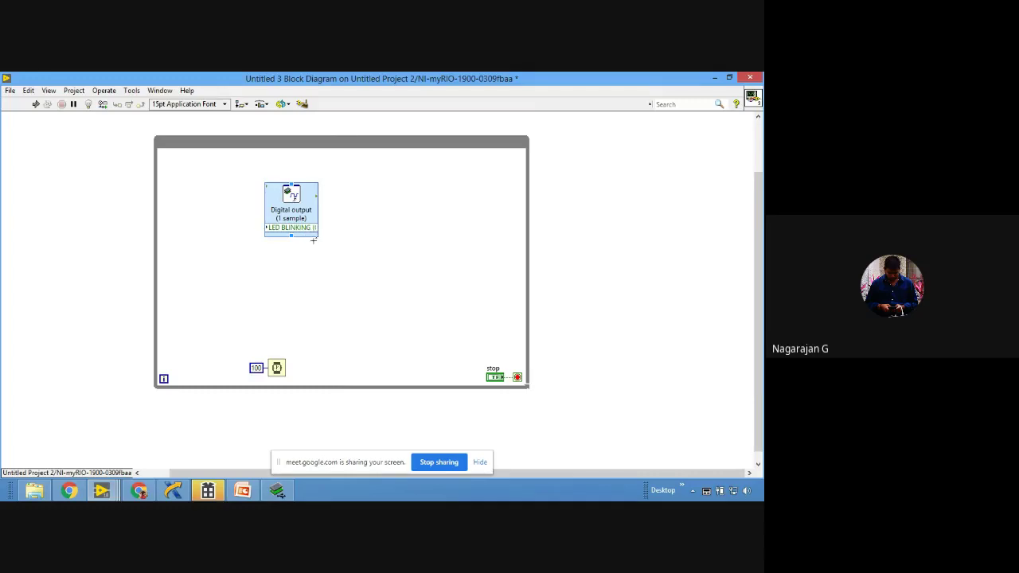
Place a myRIO LED node in the loop below the digital output.
right_click(343, 300)
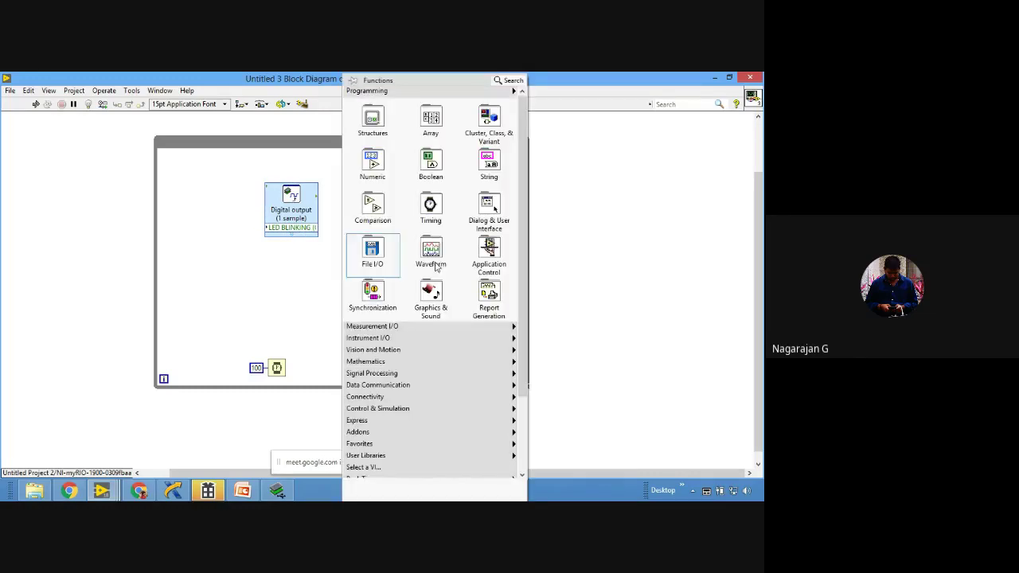
drag(525, 249, 535, 334)
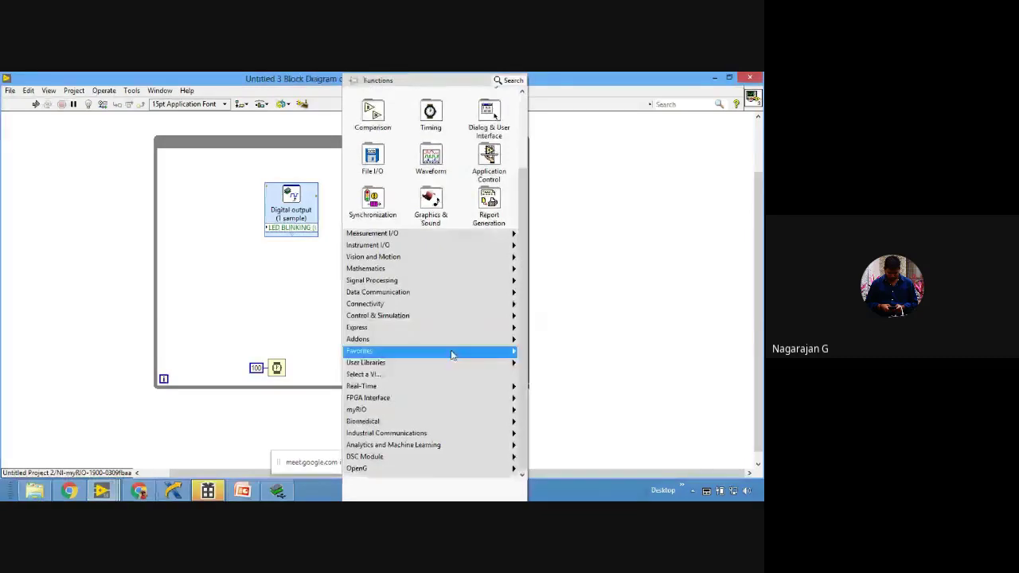
mouse_move(446, 409)
click(603, 273)
click(297, 283)
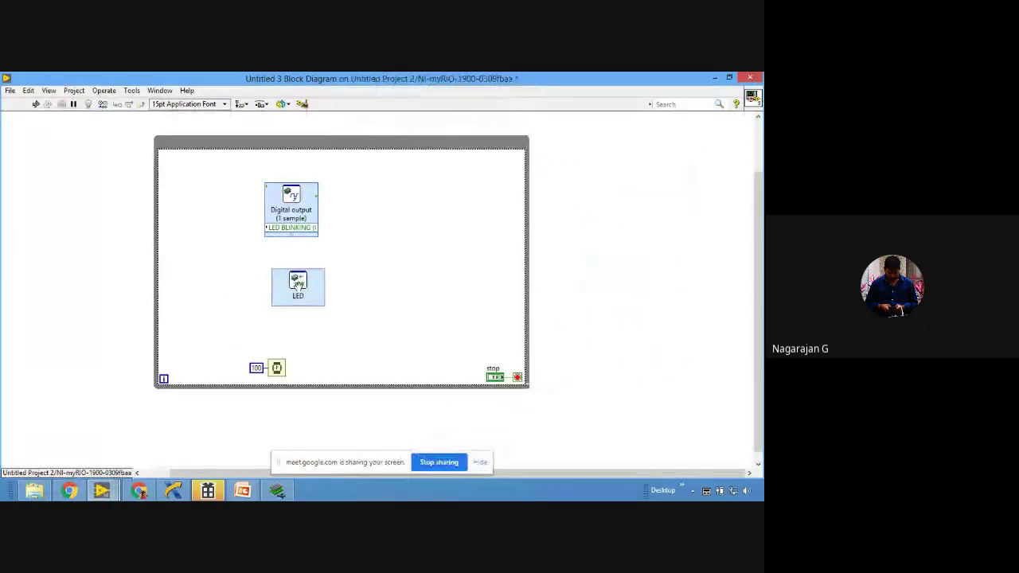
click(293, 269)
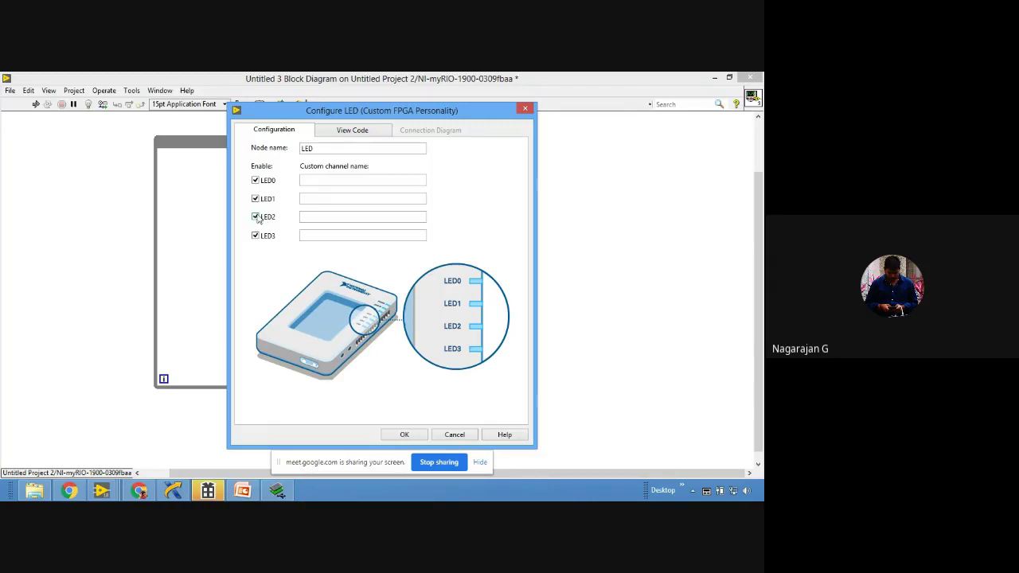
Configure the LED node to drive only LED2, named INDICATION.
click(255, 198)
click(254, 181)
click(255, 236)
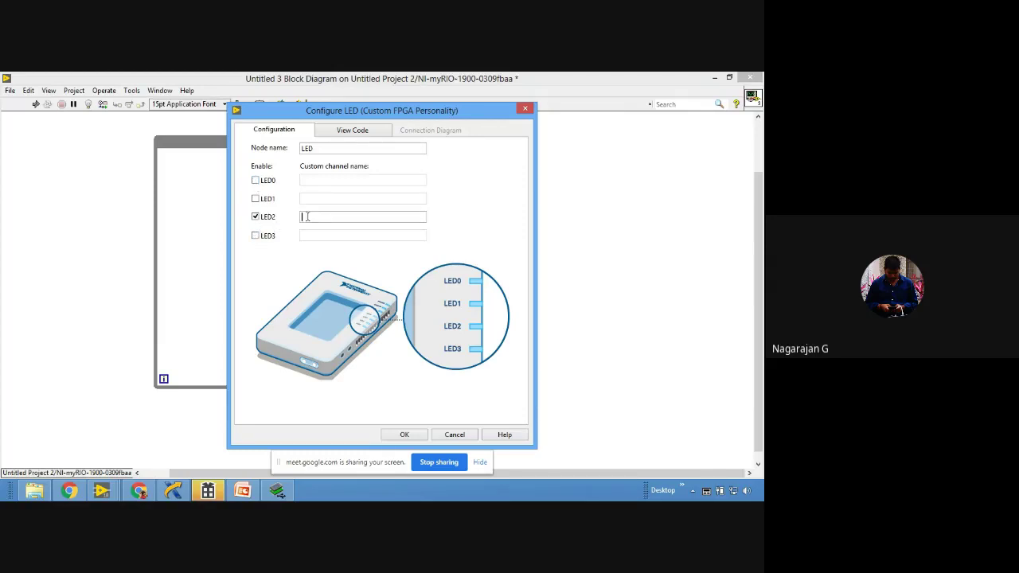
text(in)
key(BackSpace)
key(BackSpace)
text(INDICATION)
click(399, 434)
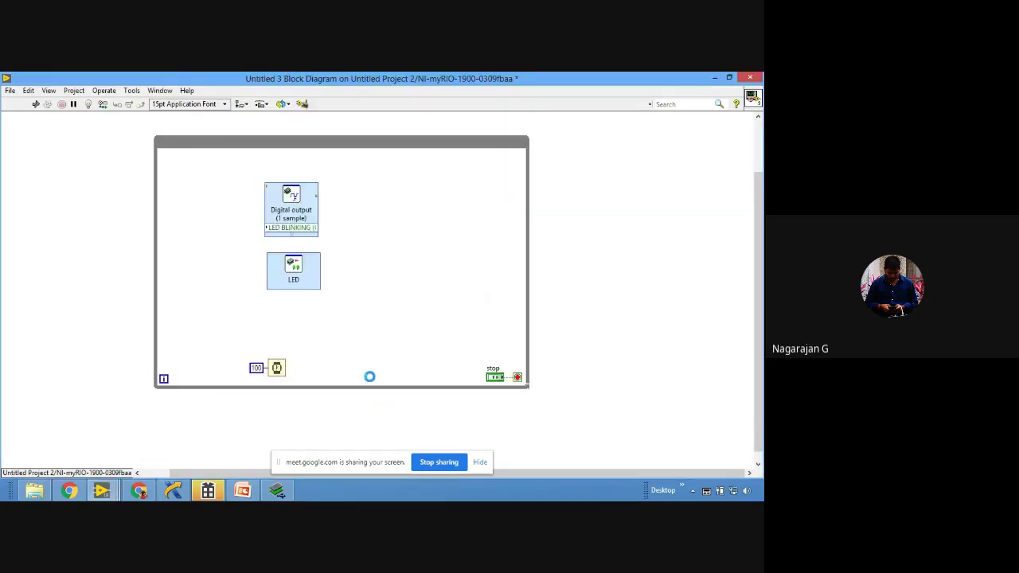
Place a True constant at the LED INDICATION input.
right_click(373, 320)
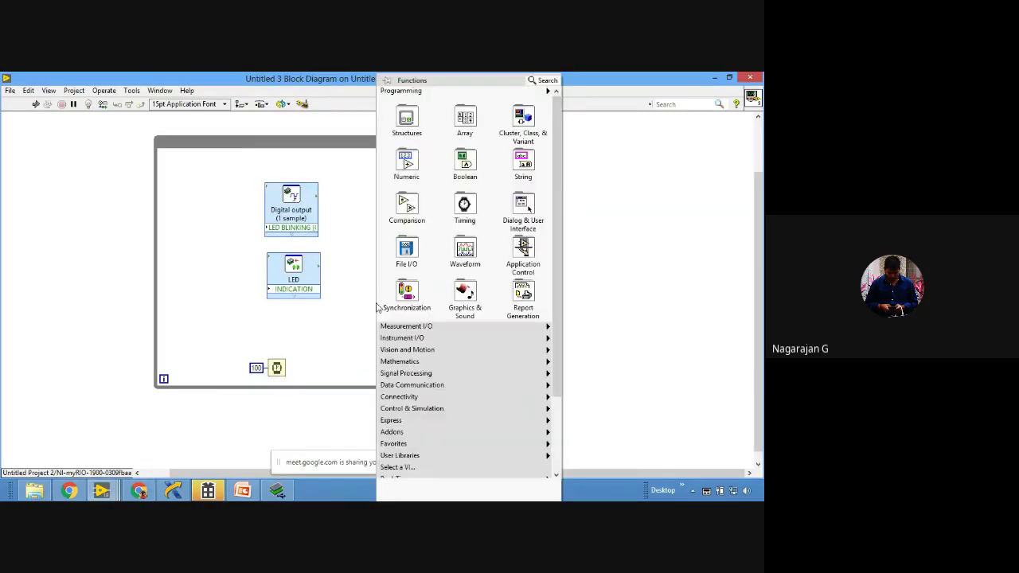
mouse_move(465, 165)
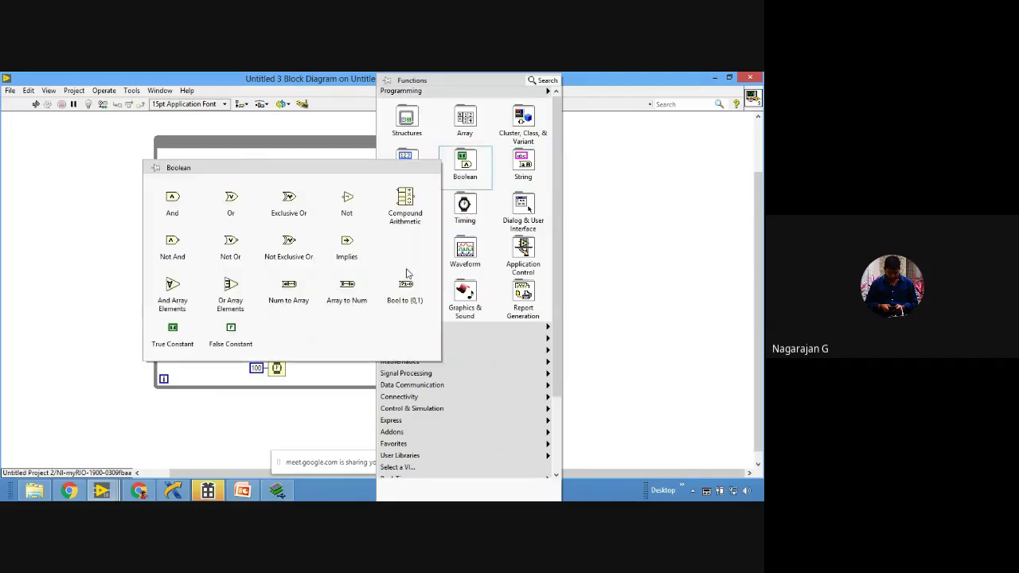
click(170, 330)
click(253, 291)
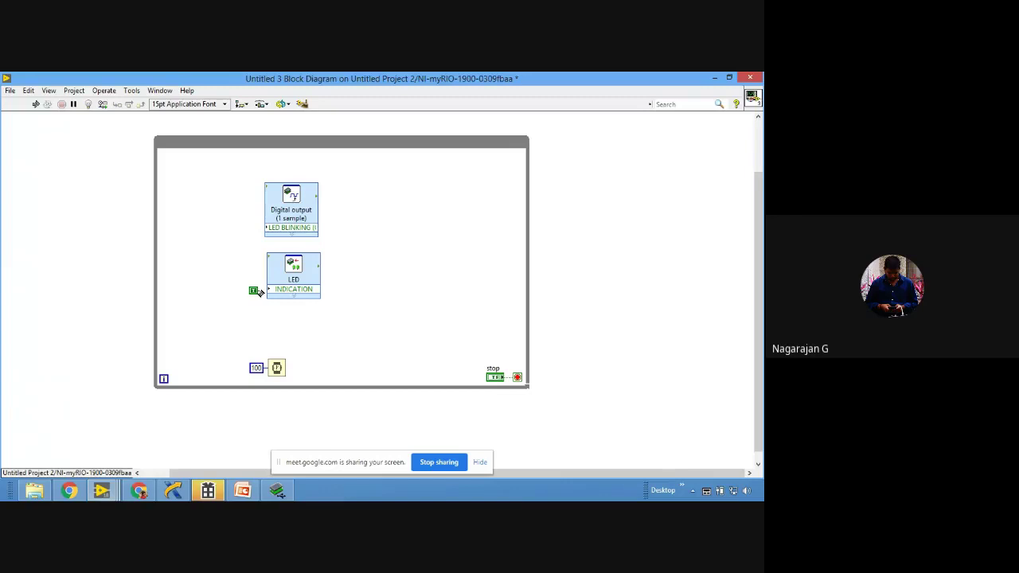
Move the Digital output node higher and the iteration counter up toward it.
mouse_move(285, 241)
mouse_down()
mouse_move(303, 223)
mouse_move(291, 224)
mouse_up()
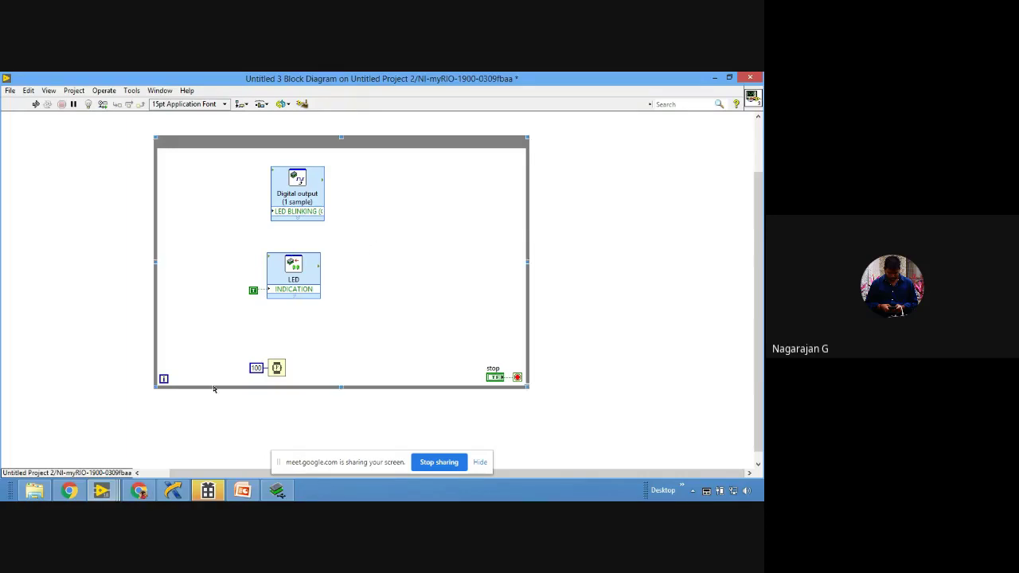
click(163, 386)
drag(164, 378, 205, 208)
Add a Quotient & Remainder function fed by the loop's iteration count.
right_click(212, 243)
mouse_move(236, 185)
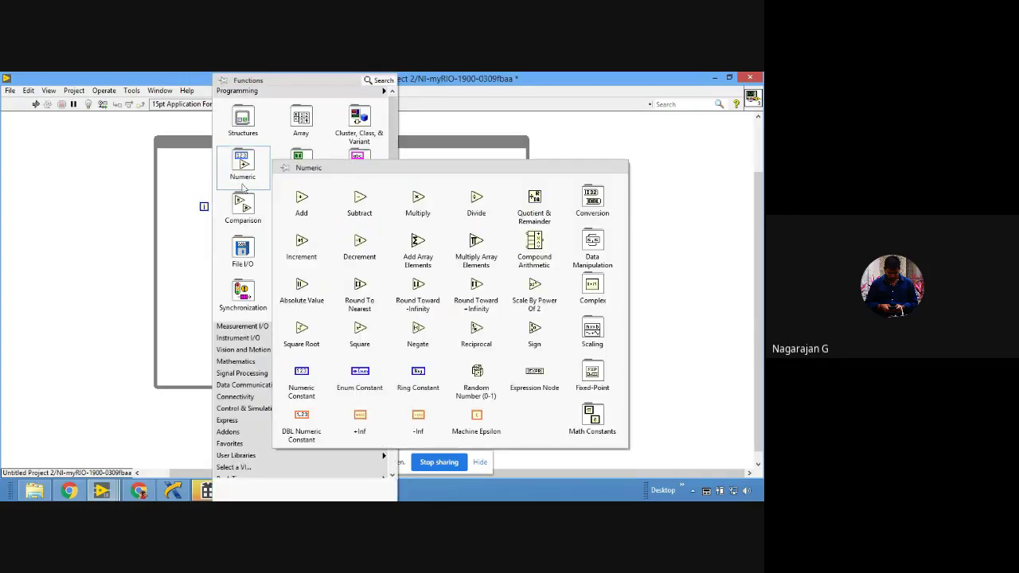
click(529, 200)
click(234, 212)
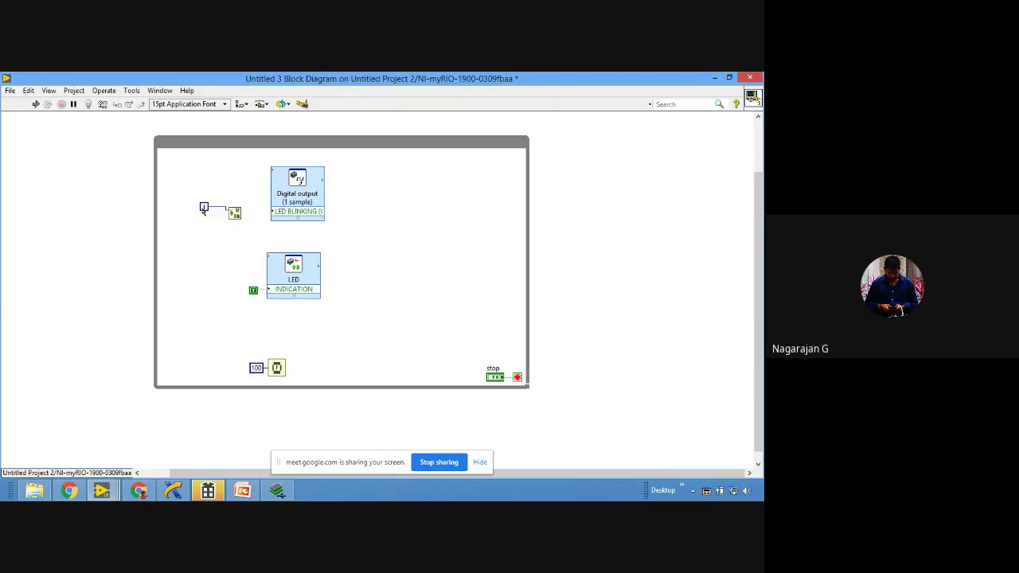
click(205, 207)
Create a divisor constant of 3 on the Quotient & Remainder y input.
right_click(230, 217)
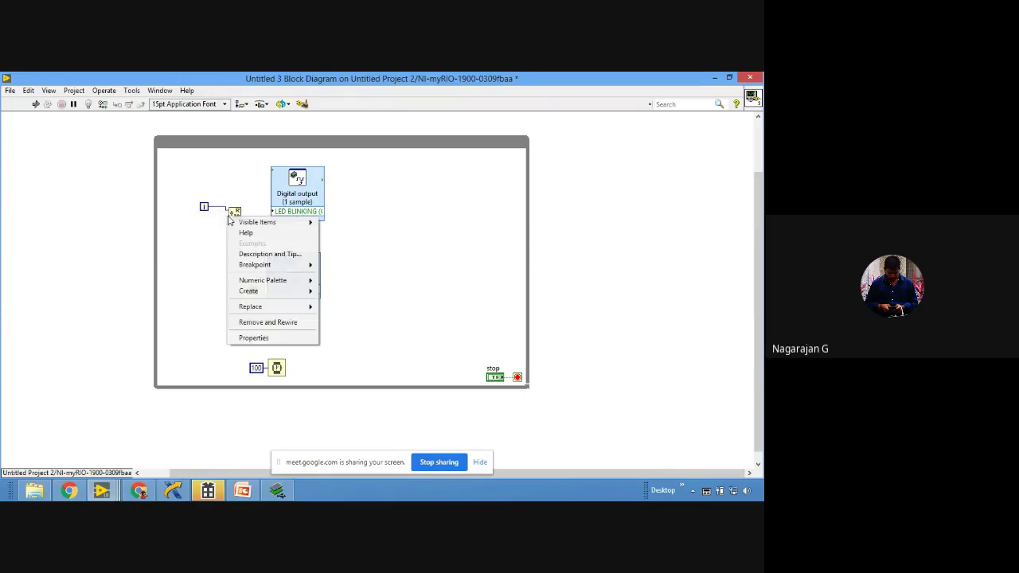
mouse_move(276, 291)
click(328, 292)
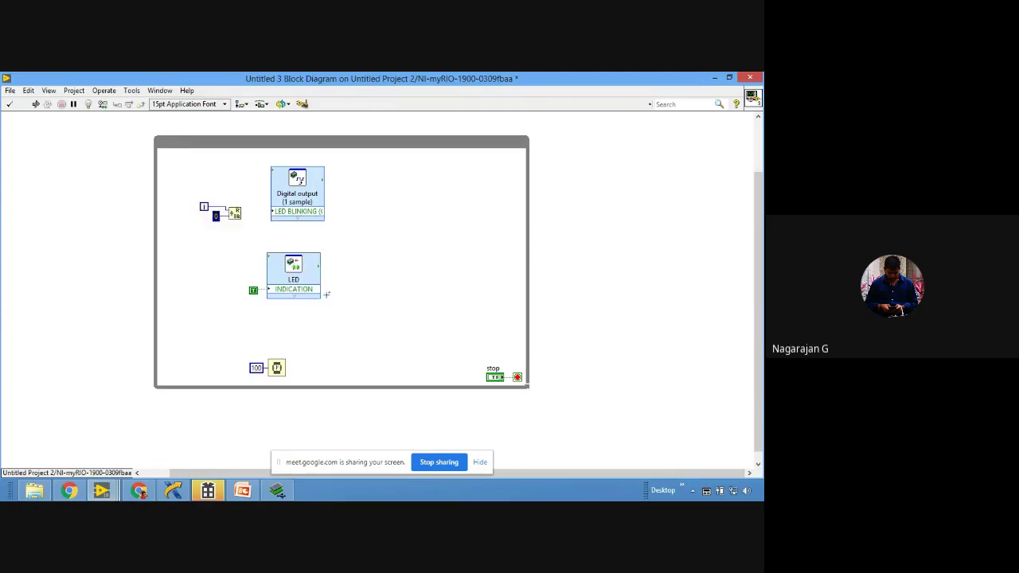
text(-1)
key(BackSpace)
text(-2)
key(BackSpace)
key(BackSpace)
text(3)
click(217, 221)
Place a numeric constant of -1 inside the loop.
right_click(220, 230)
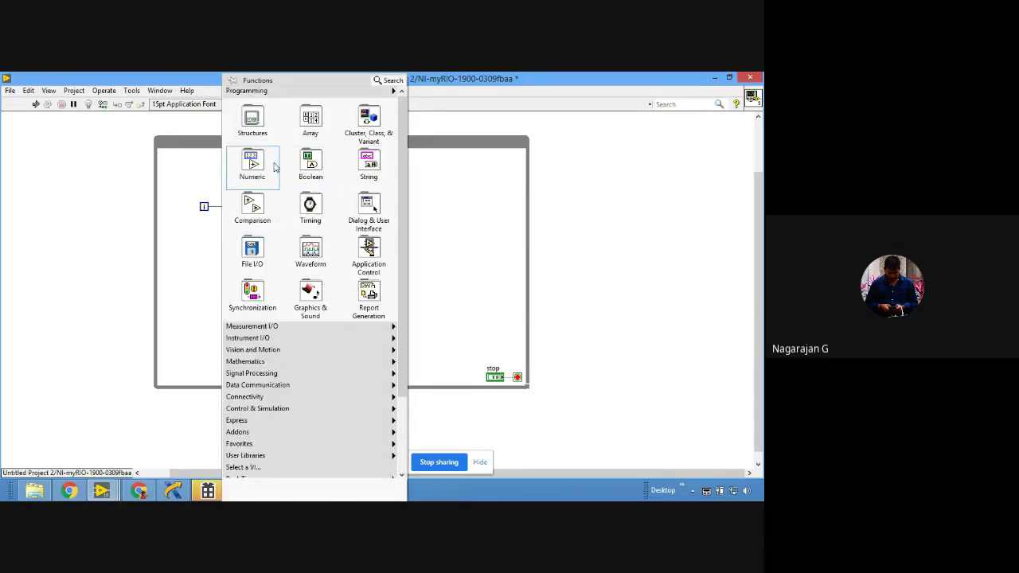
mouse_move(274, 165)
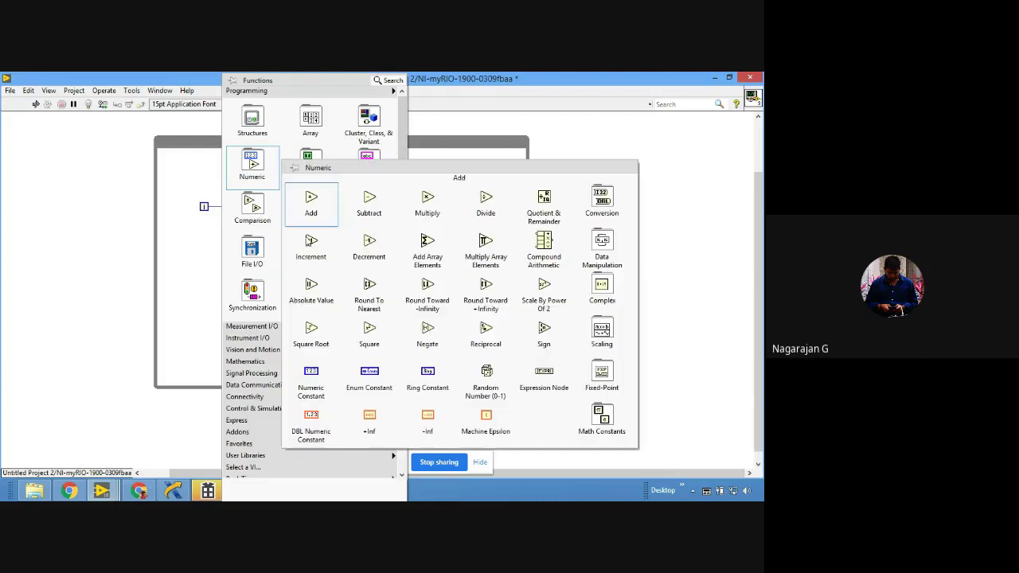
click(324, 386)
click(216, 235)
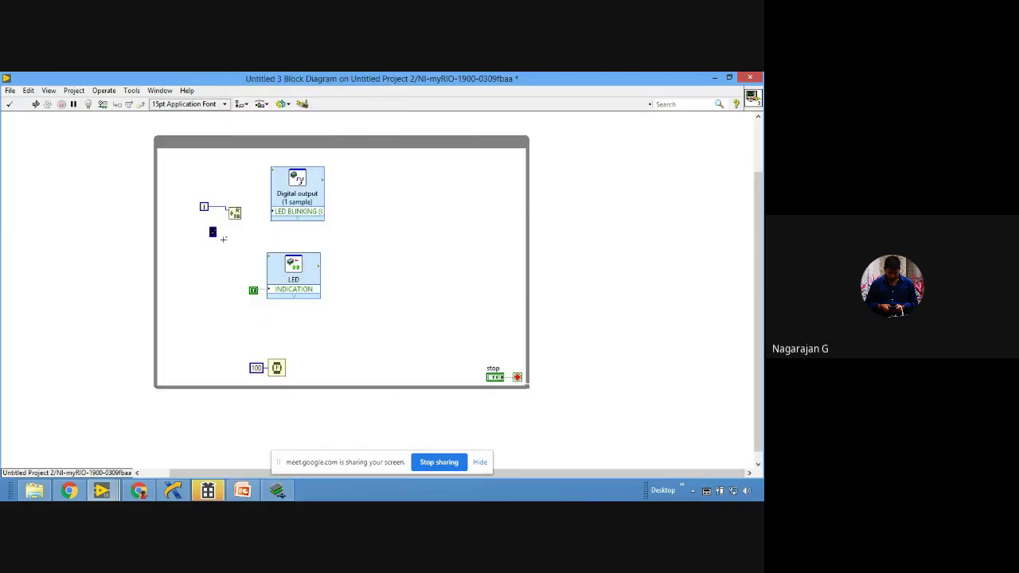
text(-1)
key(Return)
Show the constant's radix marker and switch its display to SI notation.
right_click(216, 234)
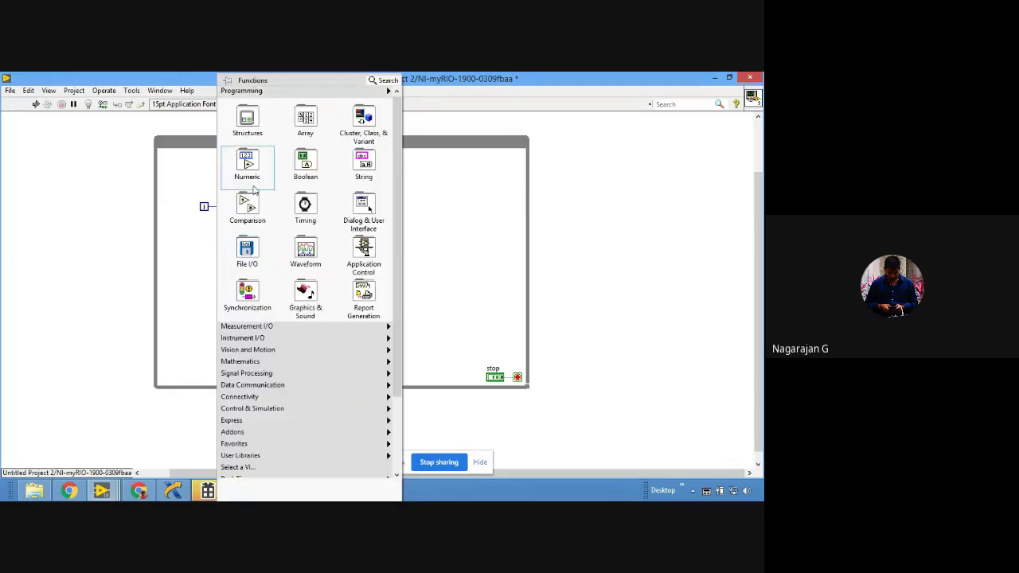
click(310, 419)
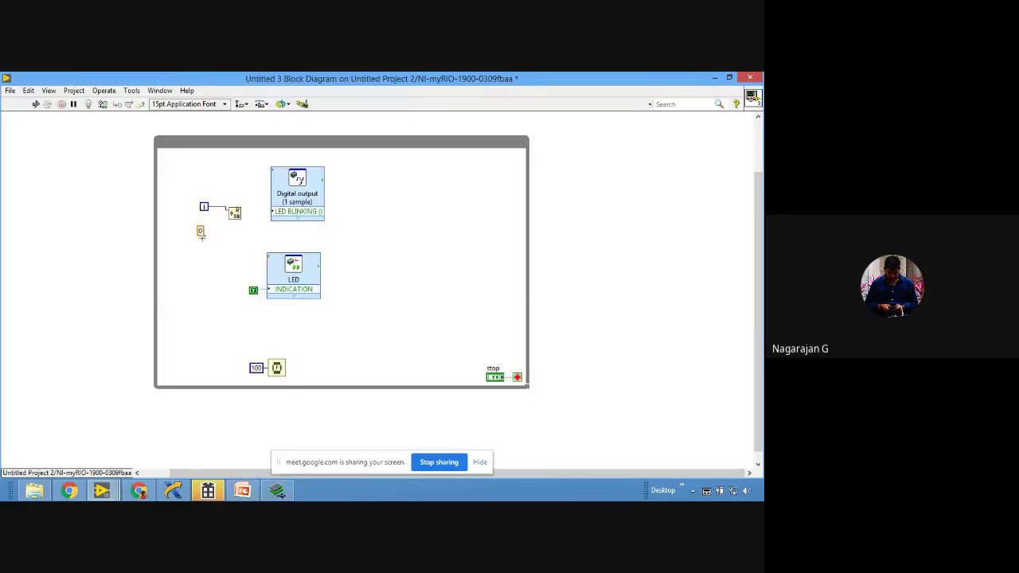
click(201, 232)
double_click(199, 234)
right_click(200, 232)
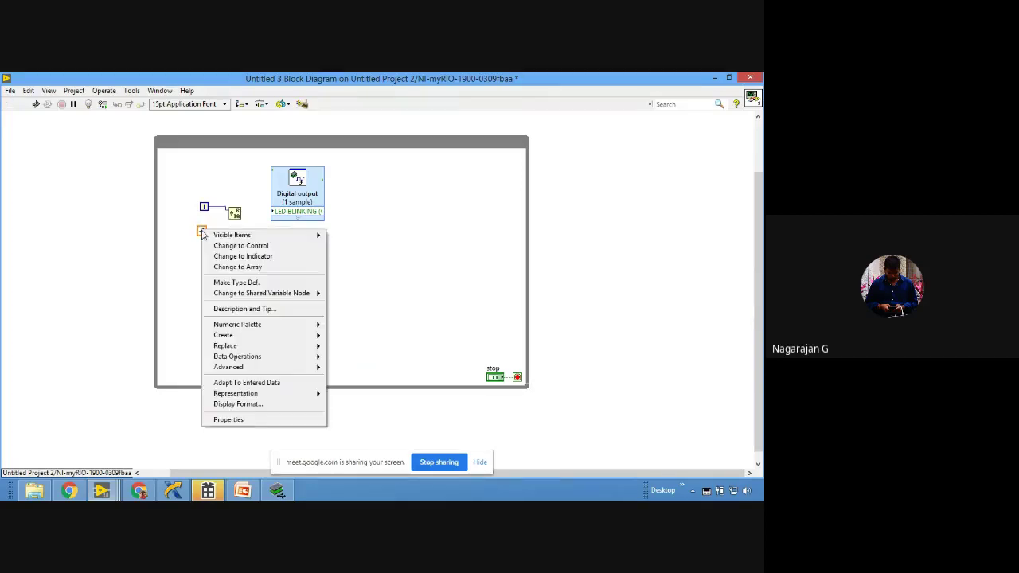
mouse_move(205, 235)
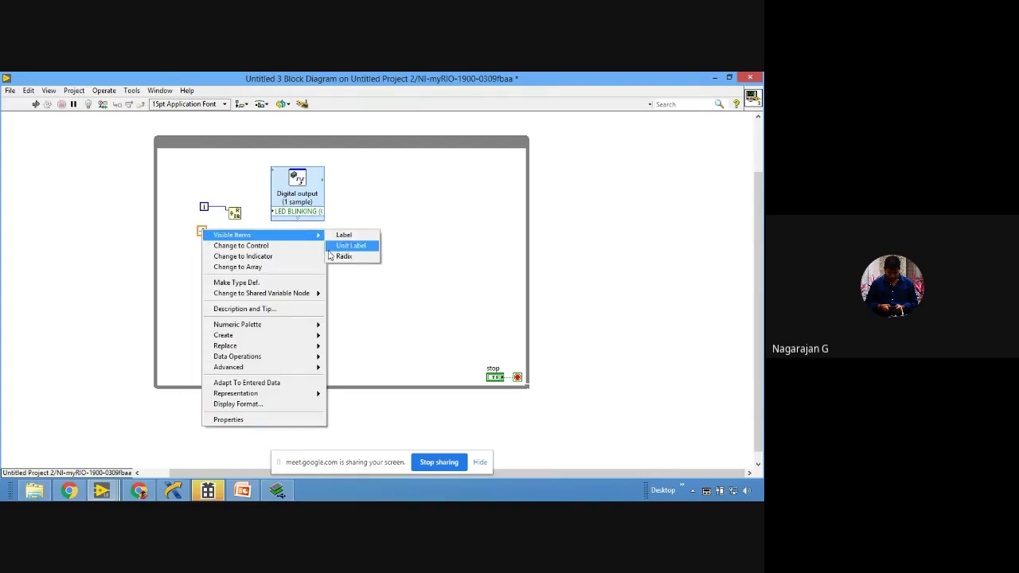
click(335, 255)
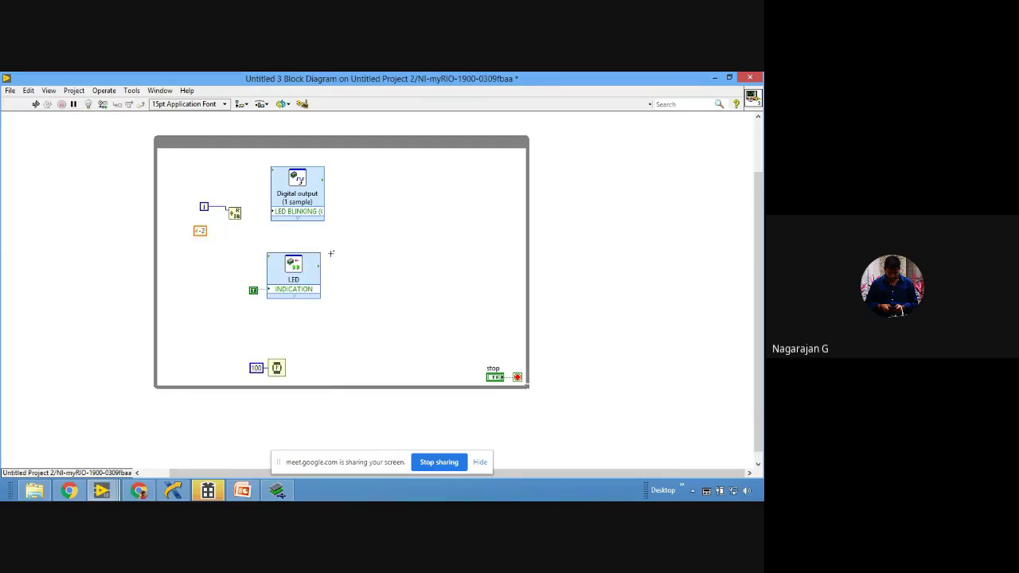
click(198, 233)
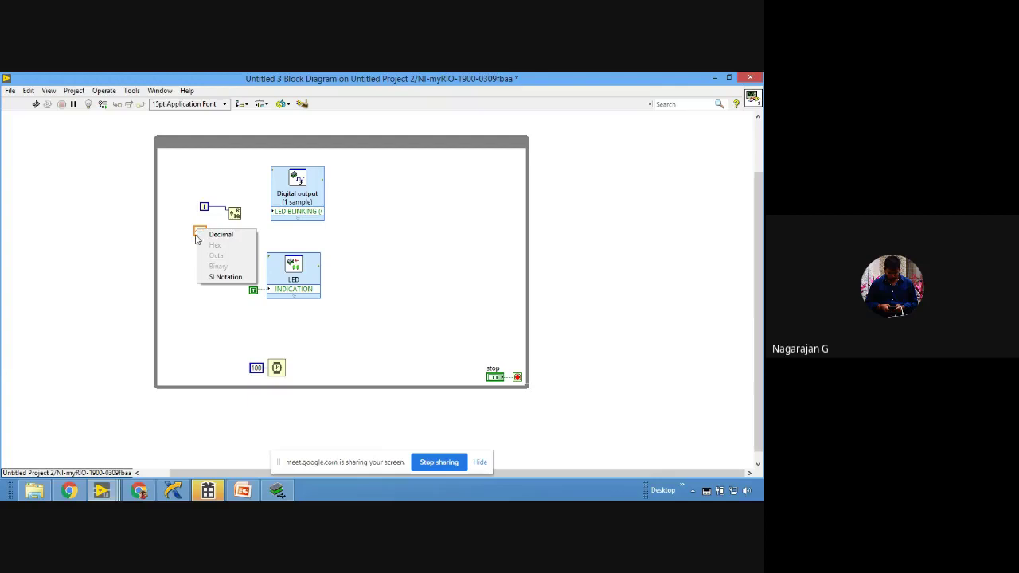
click(201, 234)
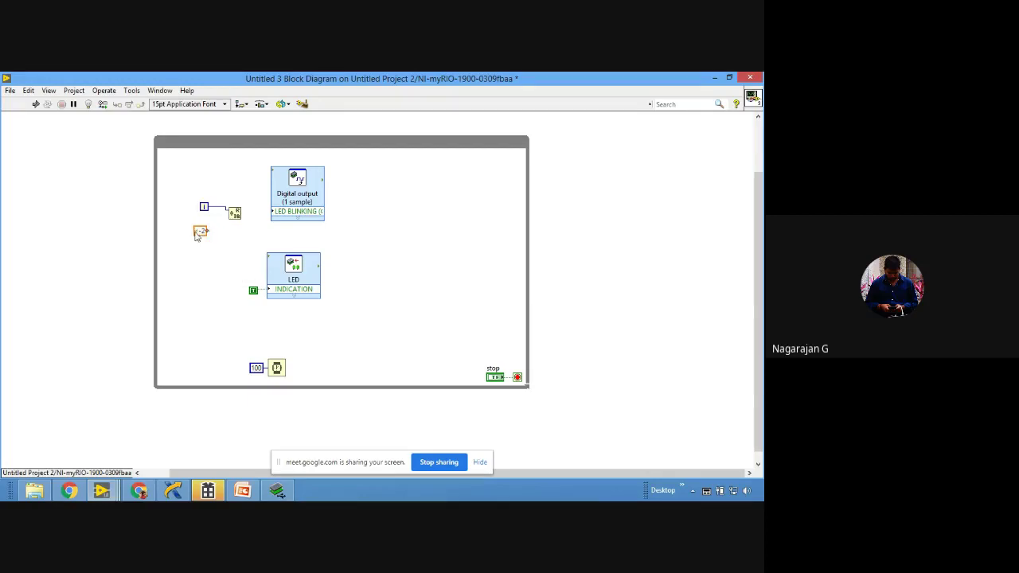
click(197, 233)
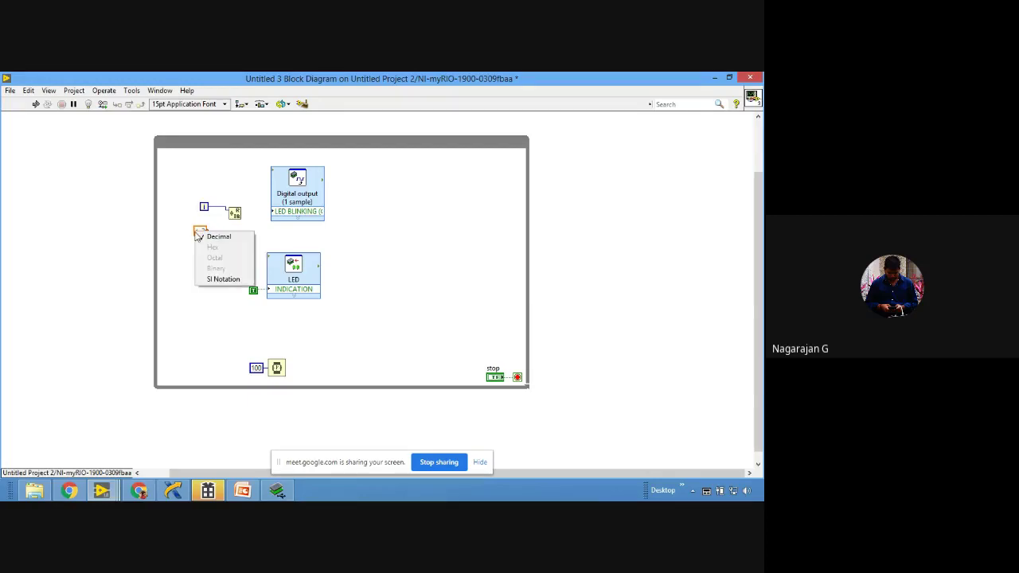
click(212, 280)
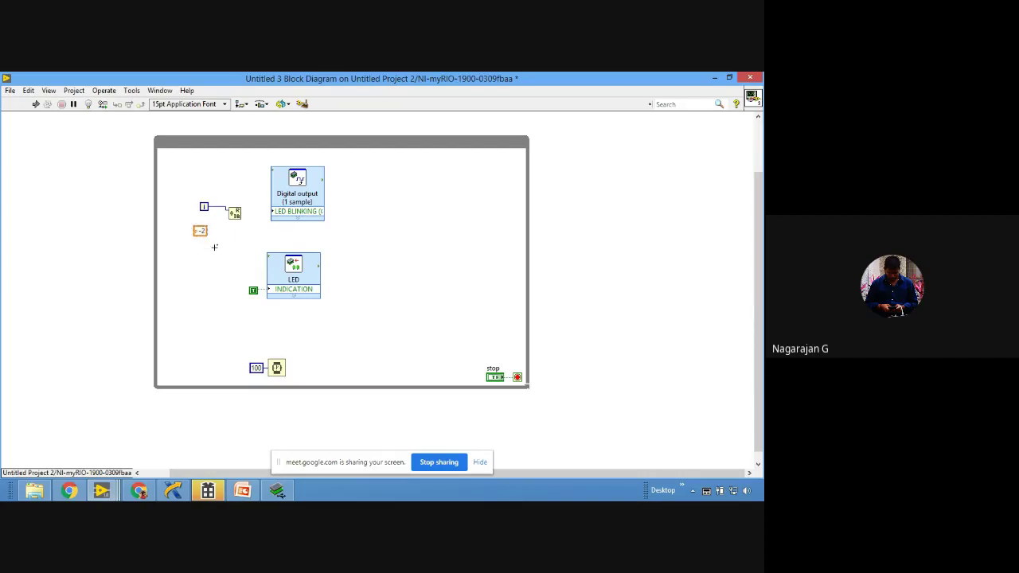
Delete the constants and Quotient & Remainder, moving the loop counter back bottom-left.
key(Delete)
drag(198, 192, 239, 231)
key(Delete)
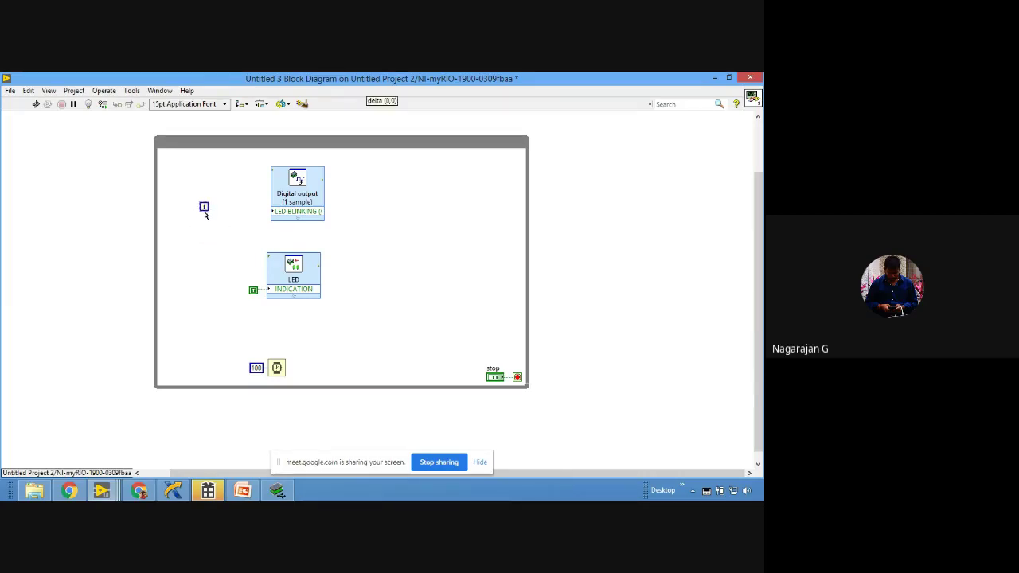
drag(204, 207, 181, 375)
Place a Boolean Not function inside the while loop, left of the Digital output node.
right_click(201, 253)
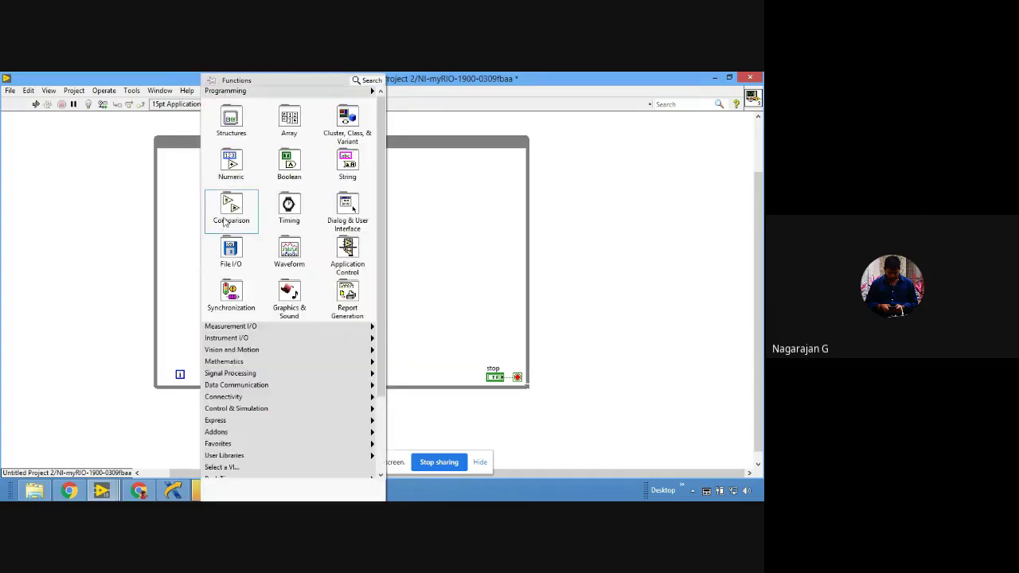
mouse_move(300, 183)
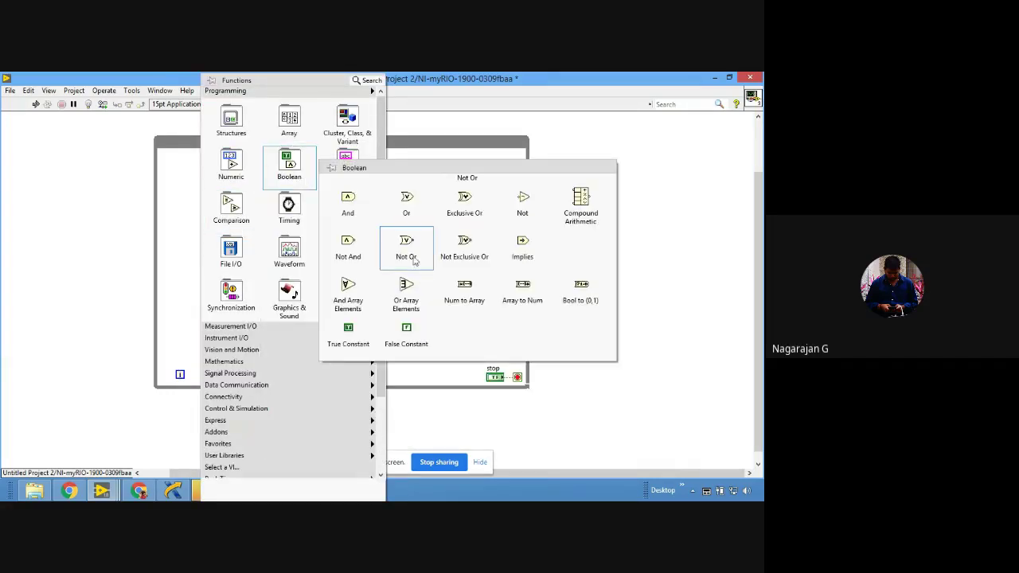
click(518, 205)
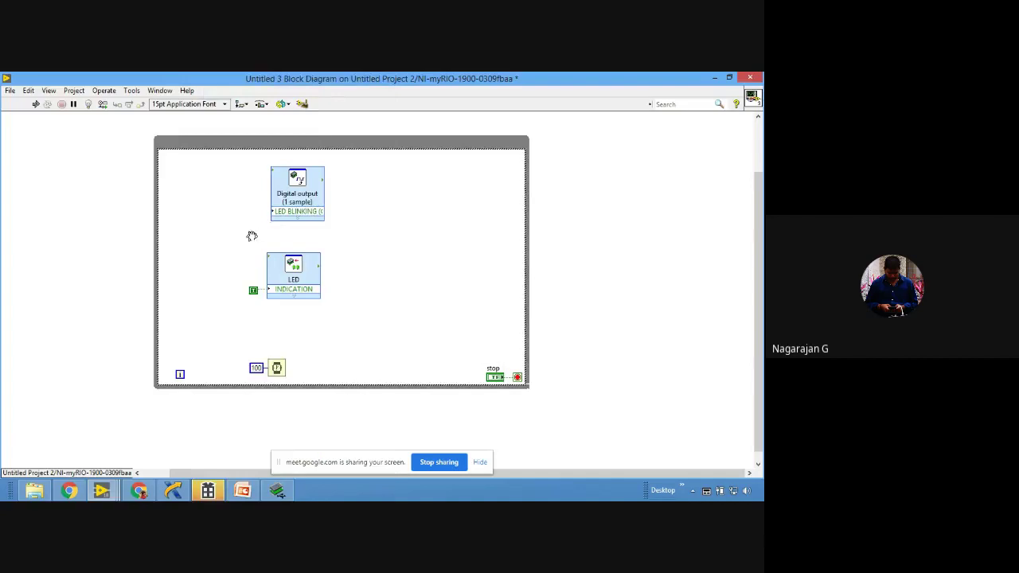
click(250, 236)
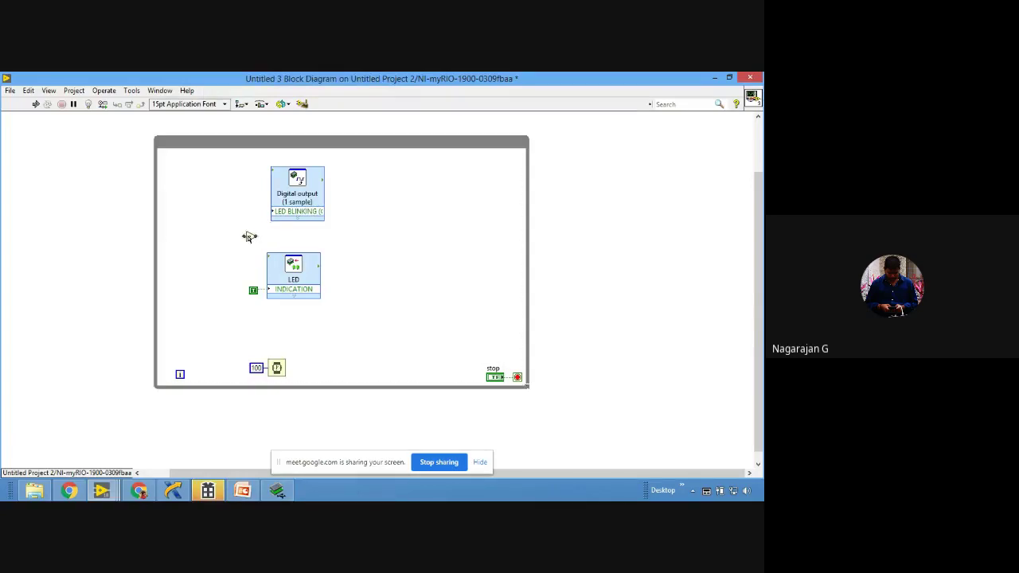
right_click(158, 241)
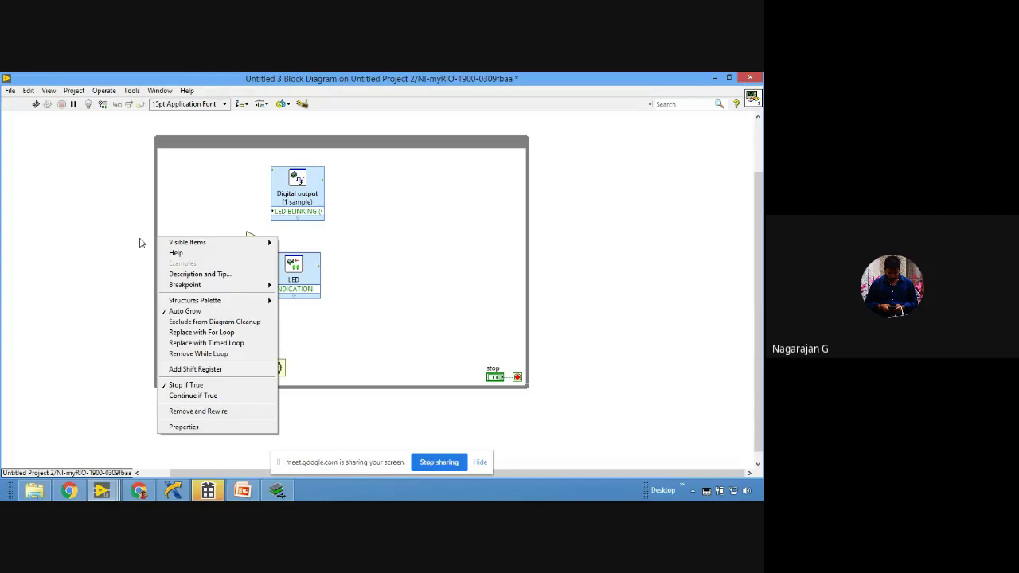
Leave the loop options unchanged and add a Numeric indicator on the loop's iteration terminal.
click(478, 265)
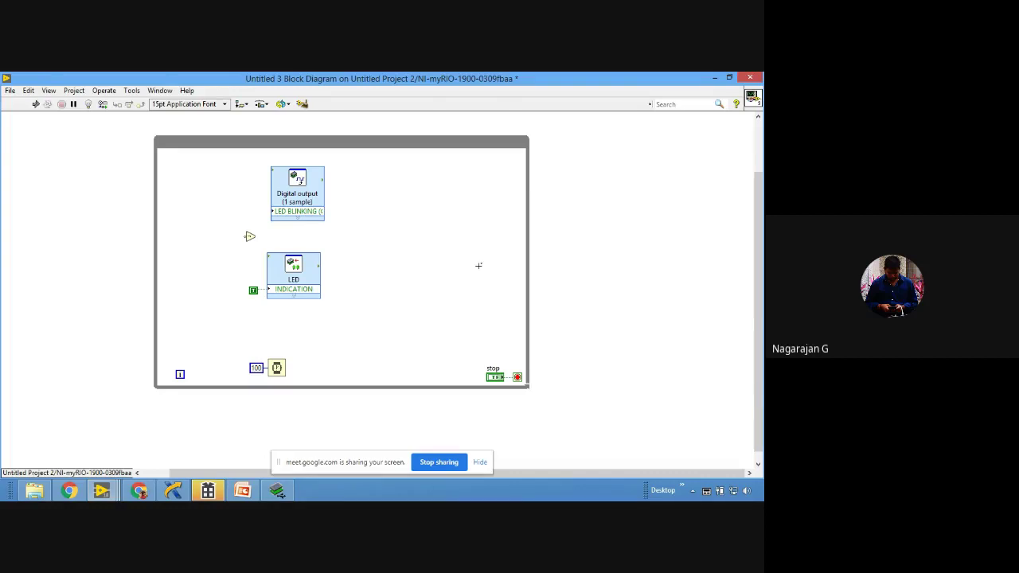
right_click(187, 374)
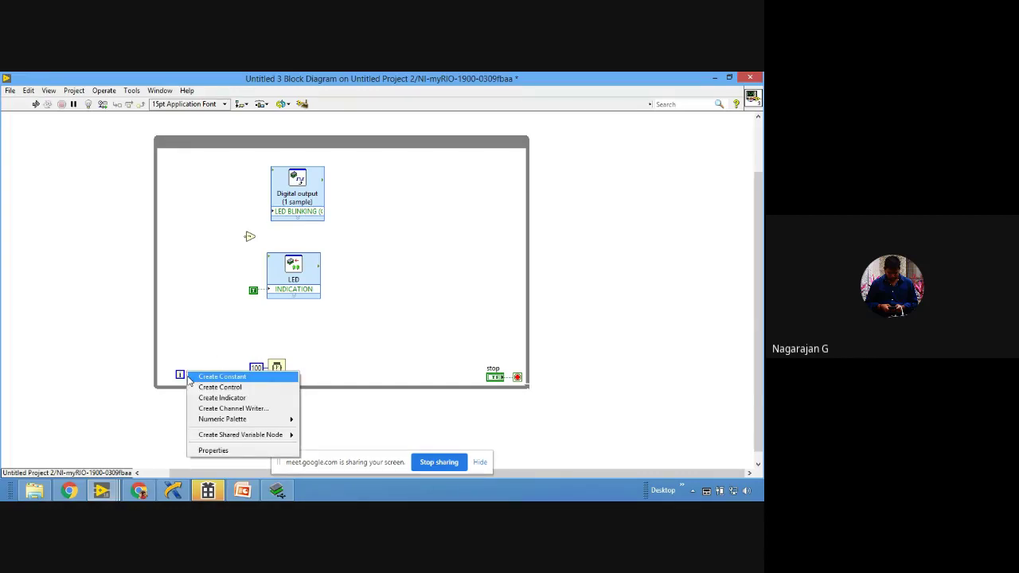
click(239, 397)
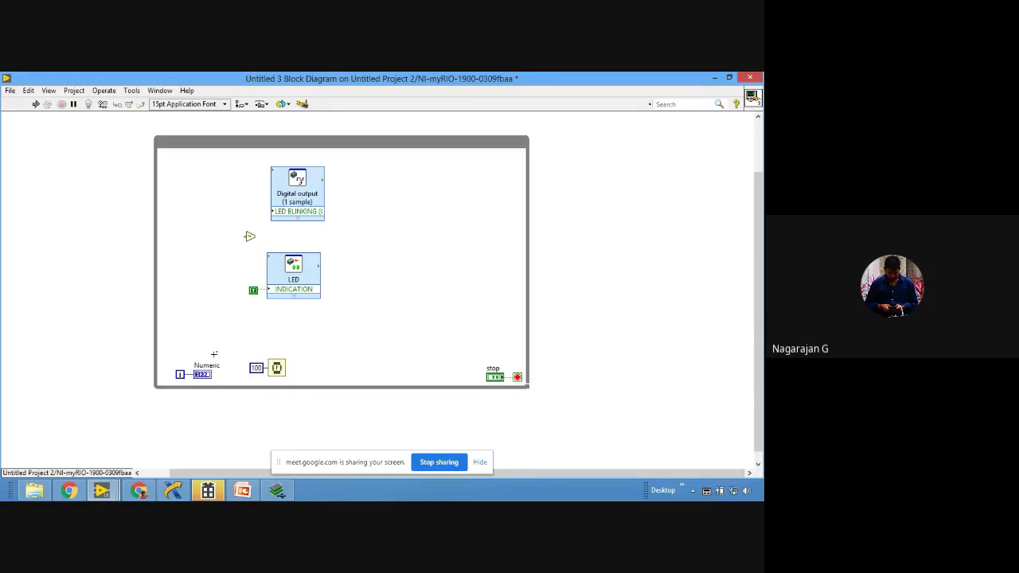
Add a shift register and wire it through Not into LED BLINKING and the right register.
right_click(157, 236)
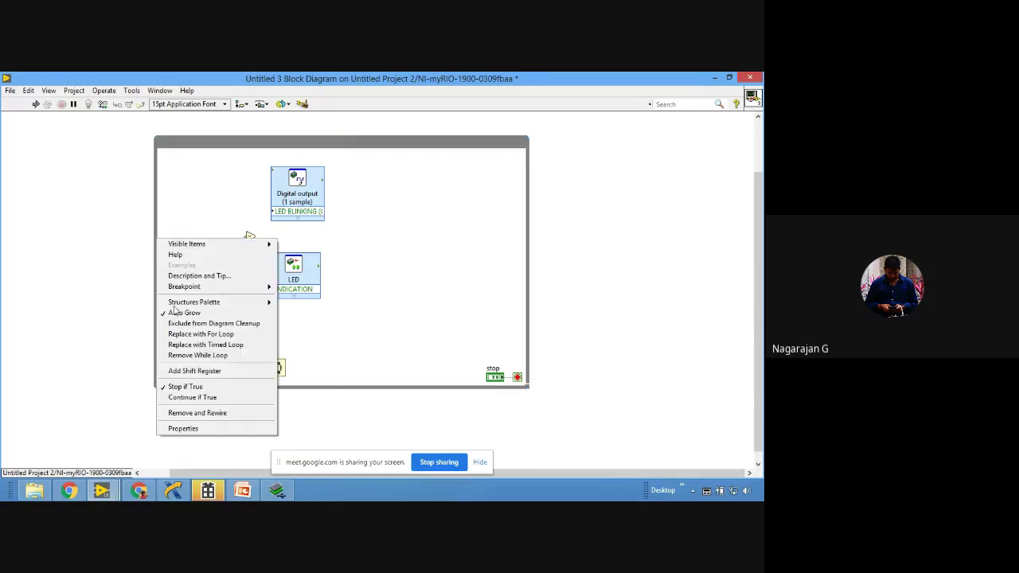
click(195, 370)
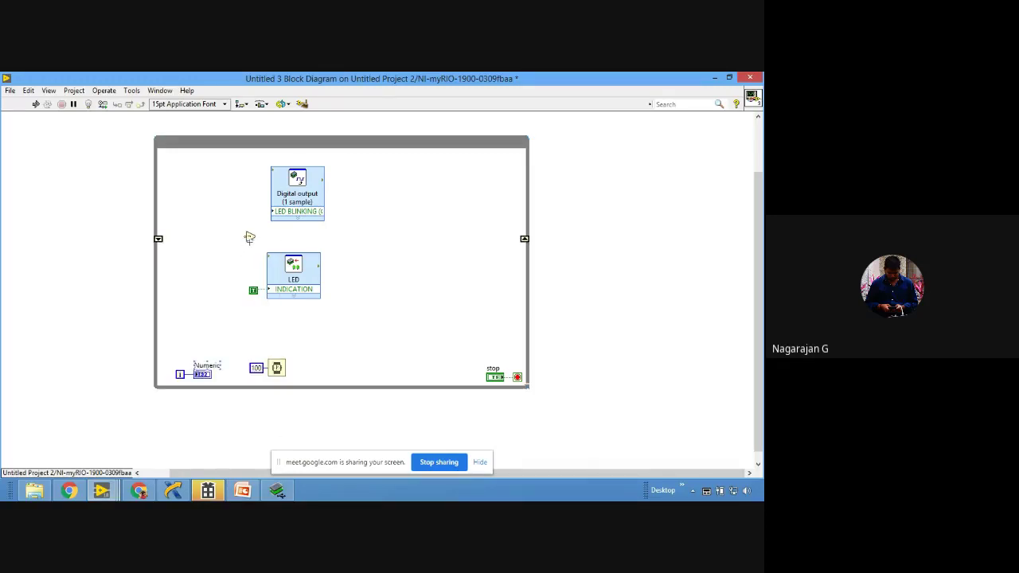
click(249, 237)
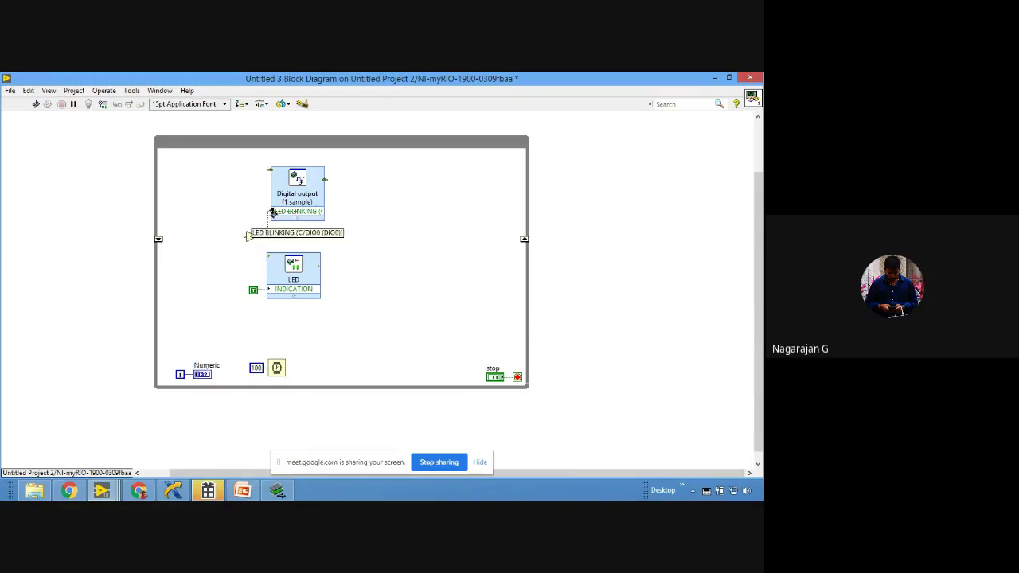
click(272, 212)
click(245, 237)
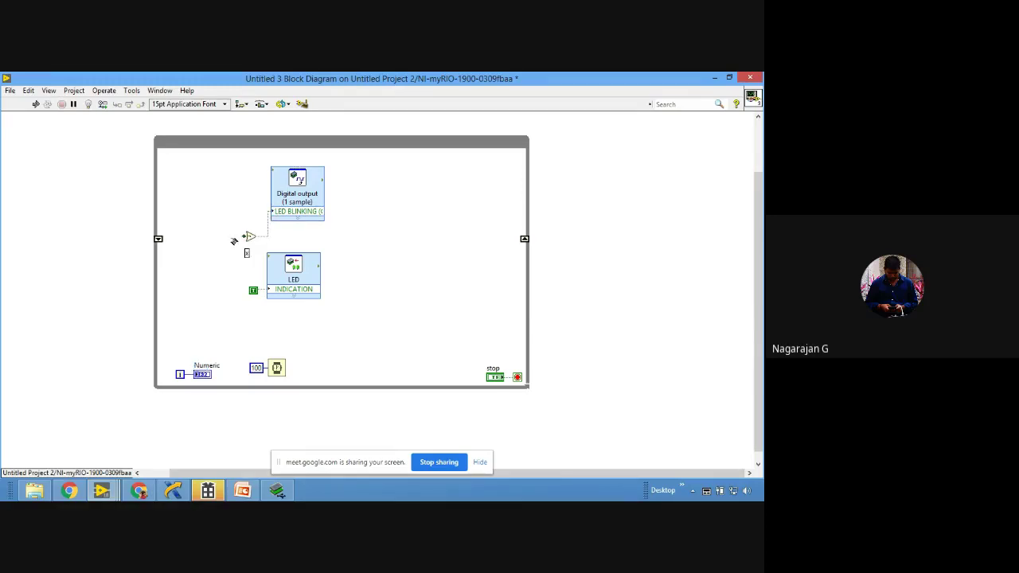
click(159, 239)
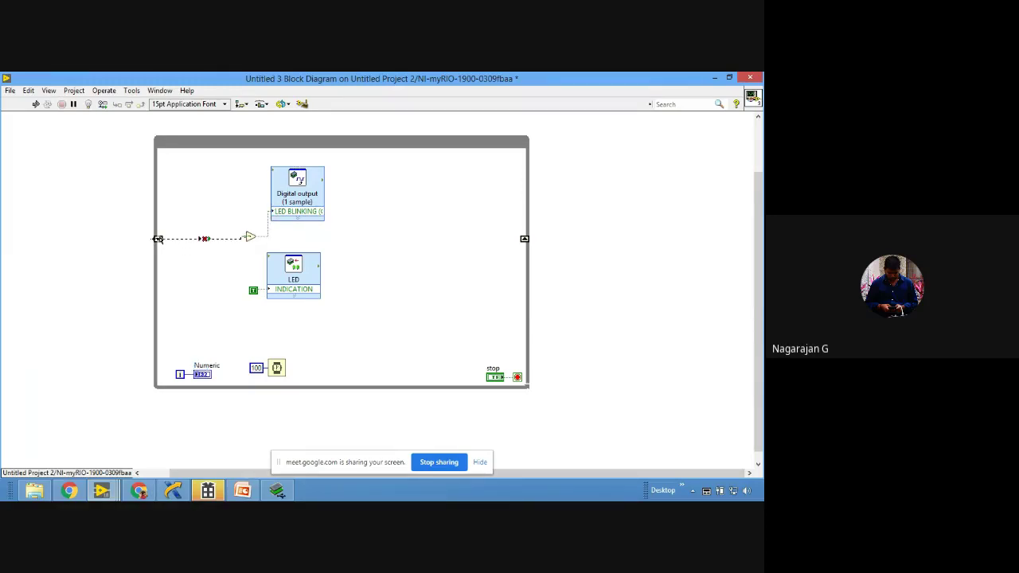
click(270, 233)
click(524, 238)
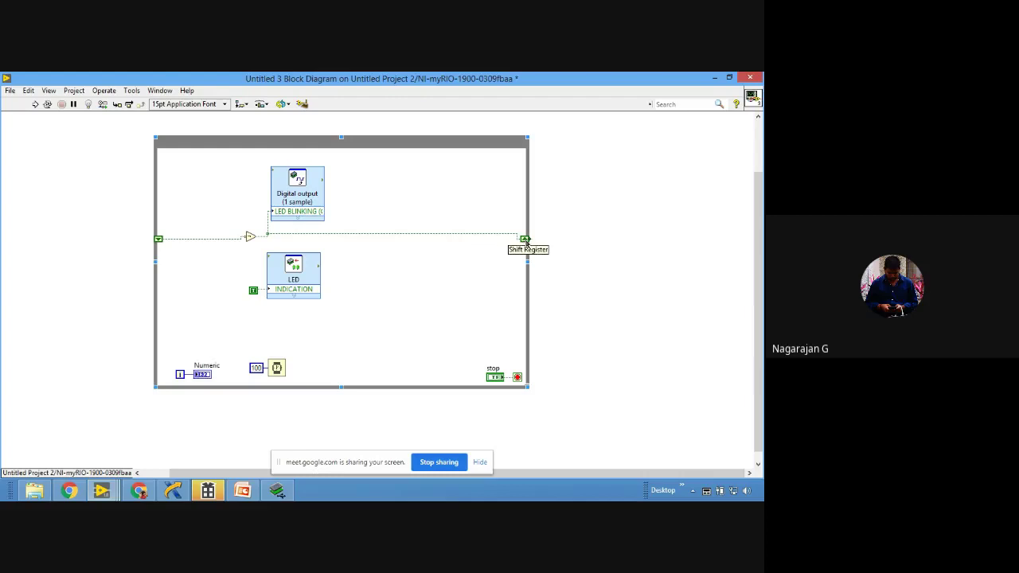
drag(526, 249, 528, 247)
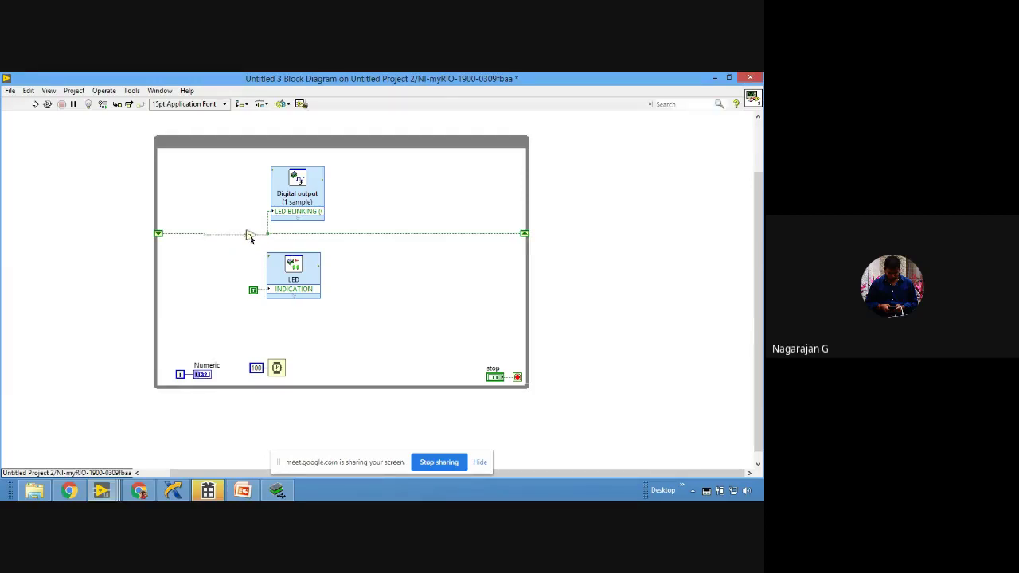
Place a Boolean False constant on the left shift register terminal, just outside the loop.
right_click(123, 272)
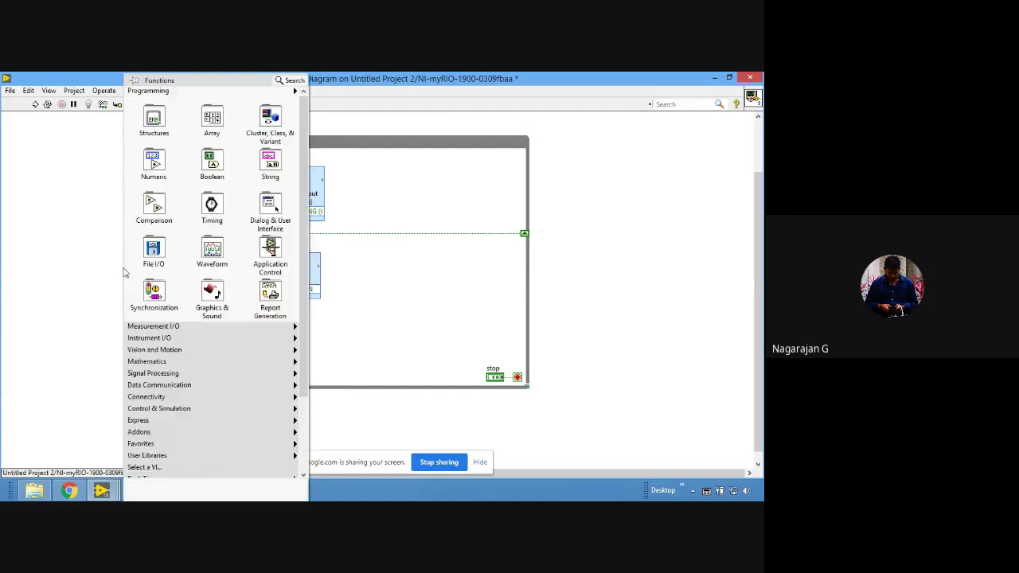
mouse_move(212, 167)
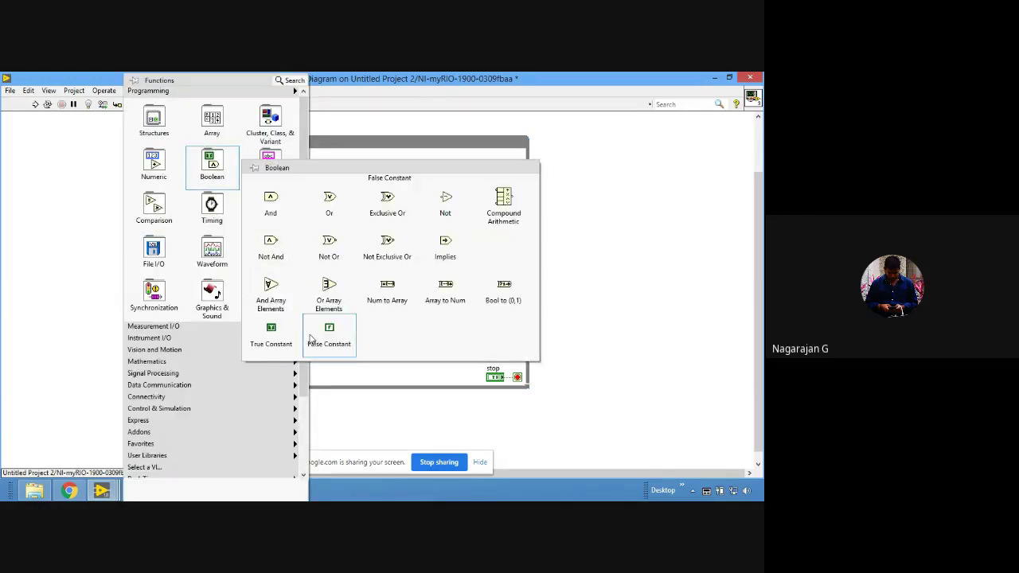
click(310, 338)
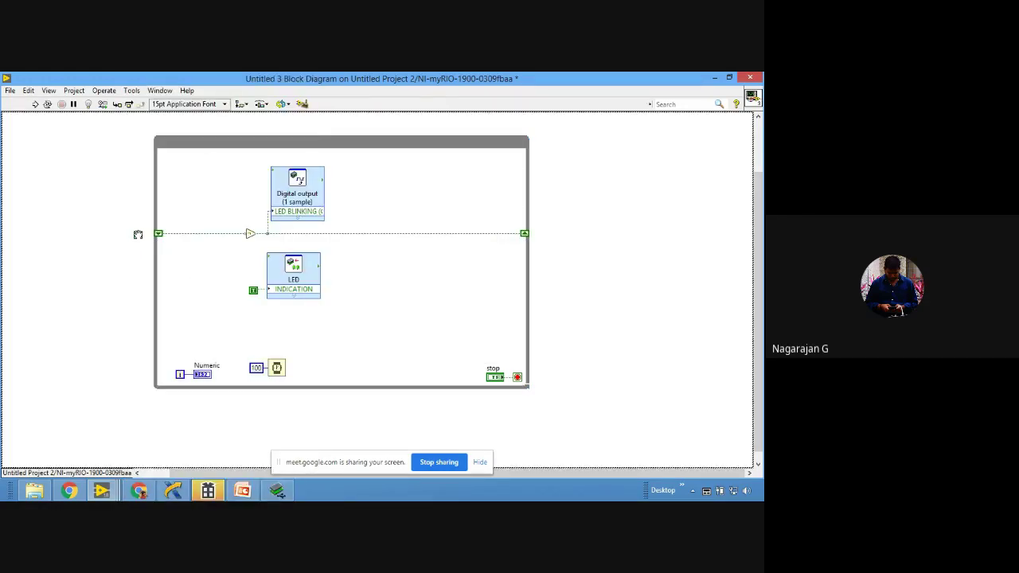
click(137, 234)
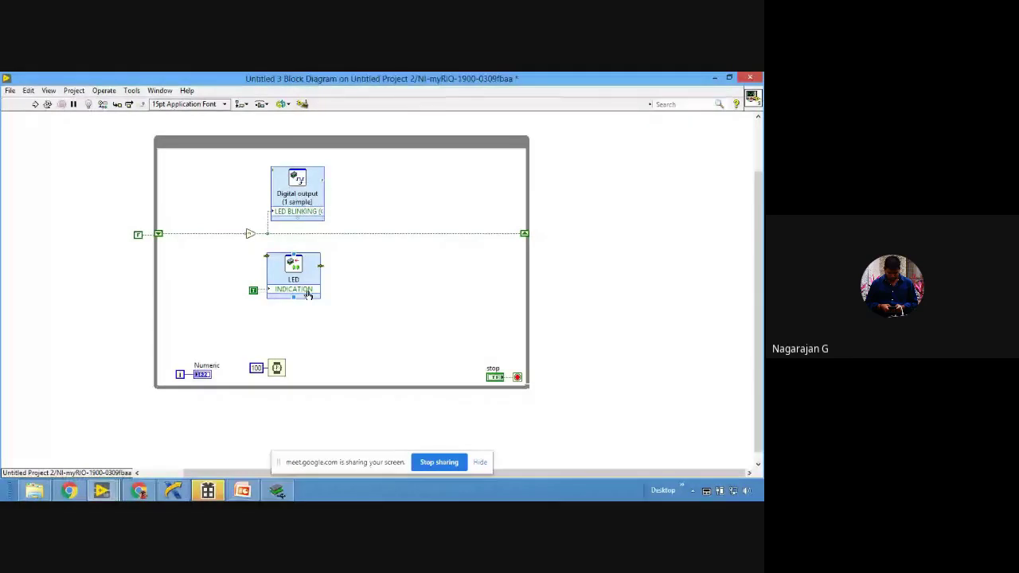
double_click(294, 279)
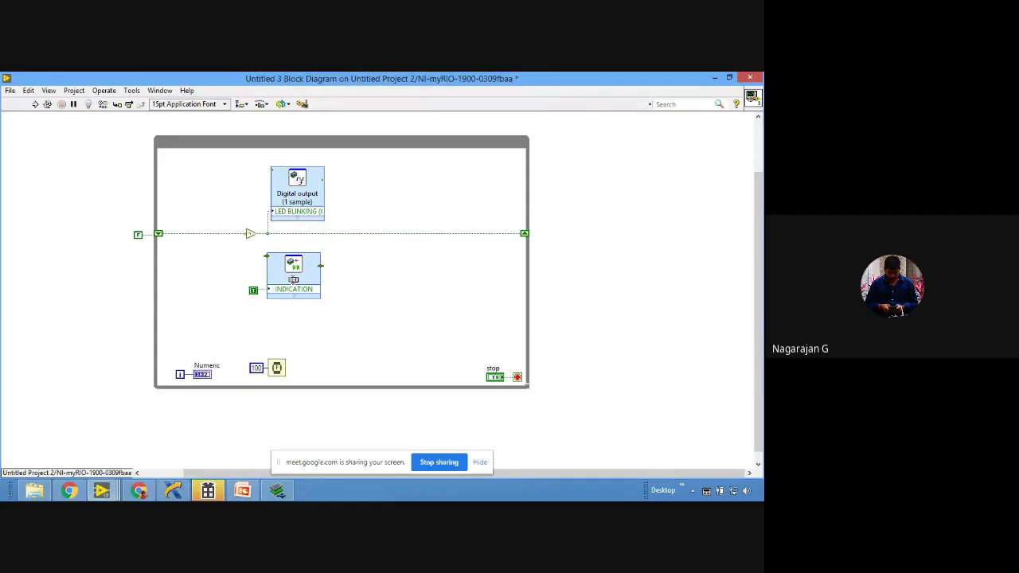
click(294, 279)
Switch Chrome to the IP Webcam tab and scroll down to the live video feed.
click(70, 491)
click(165, 77)
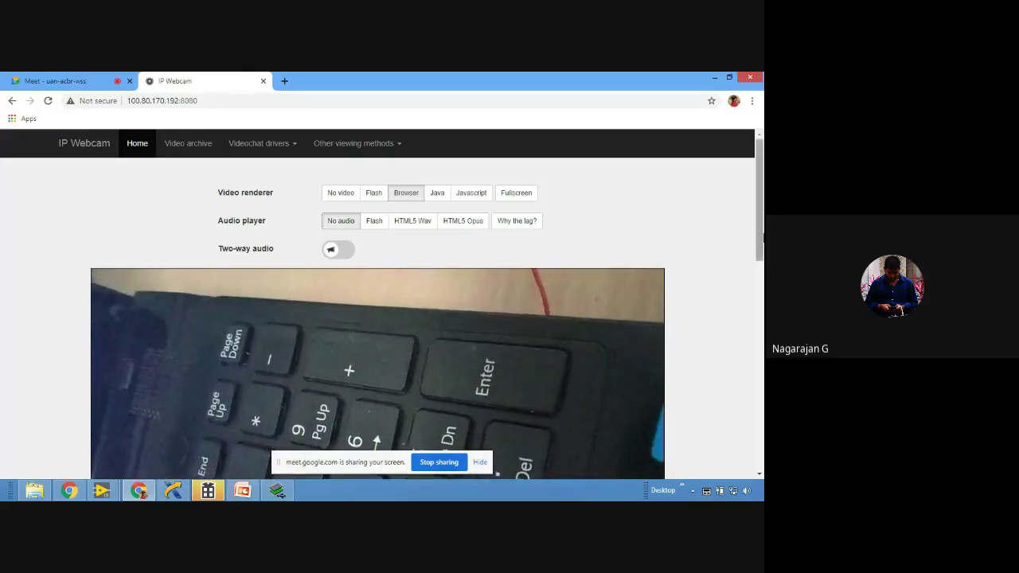
drag(760, 237, 757, 285)
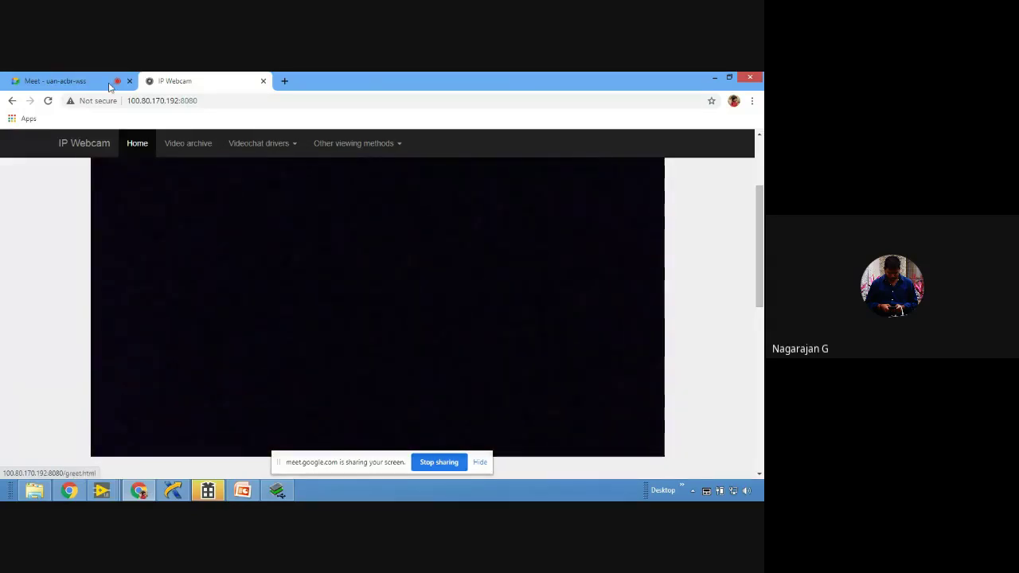
click(105, 491)
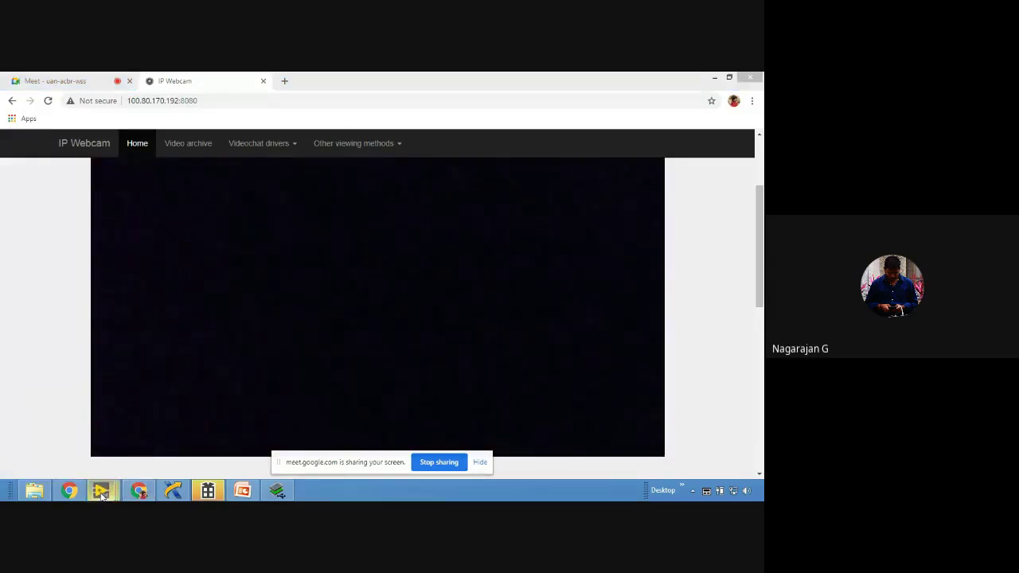
Bring the VI's front panel to the front.
click(179, 430)
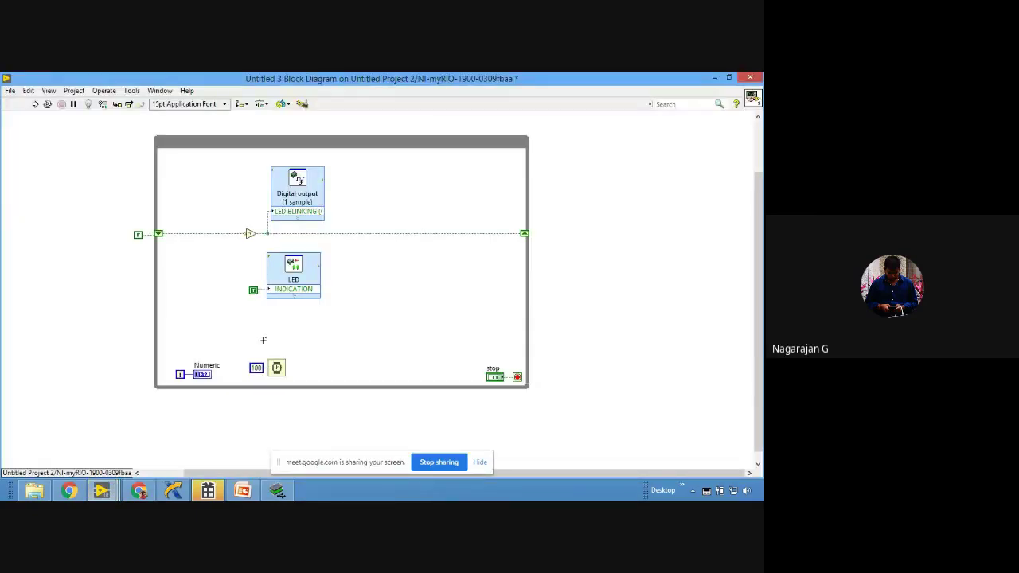
click(171, 94)
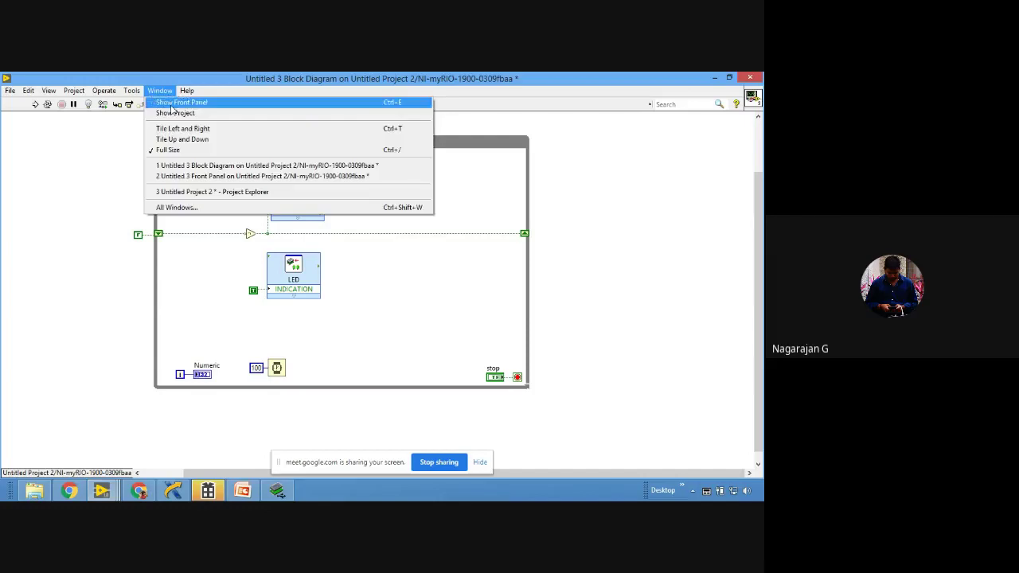
click(185, 106)
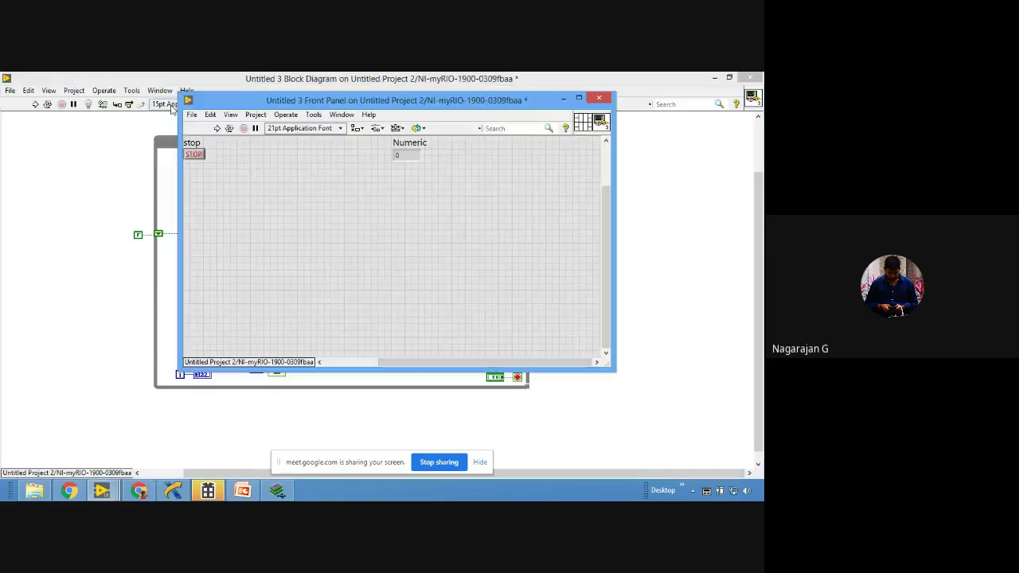
Run the VI on the myRIO, skipping the library save, keeping the deployment window, saving Untitled 3.
click(216, 128)
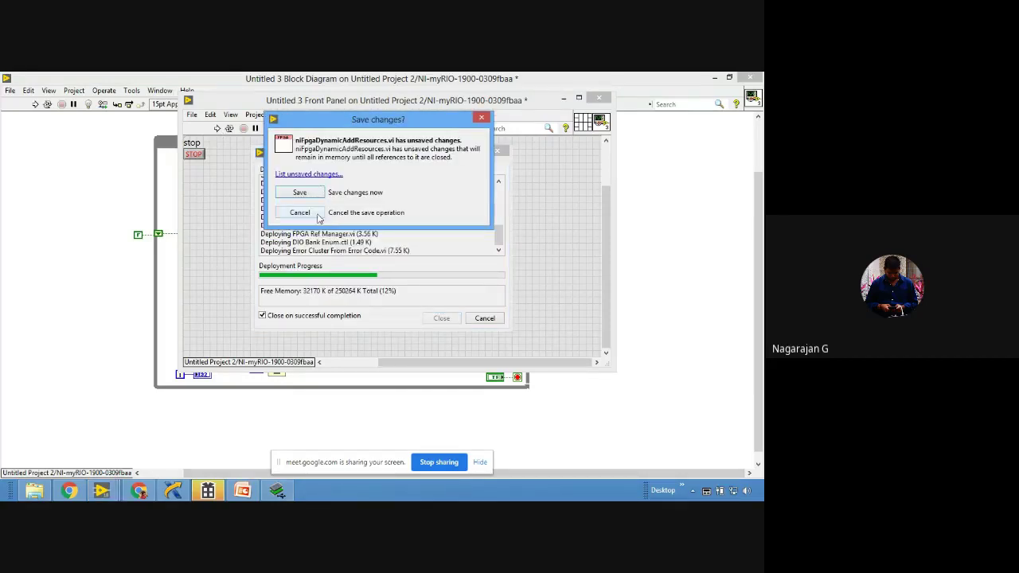
click(299, 193)
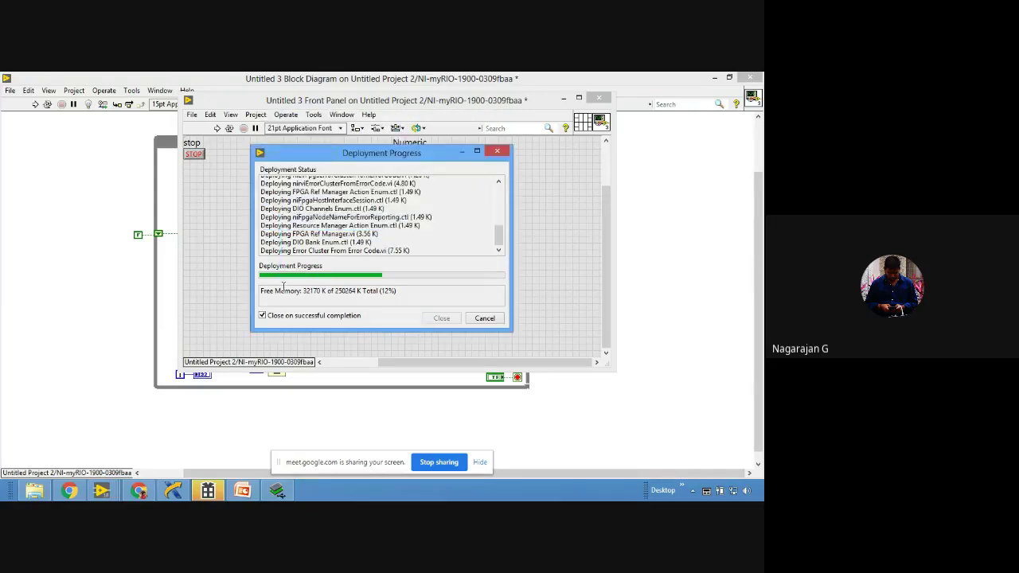
click(263, 314)
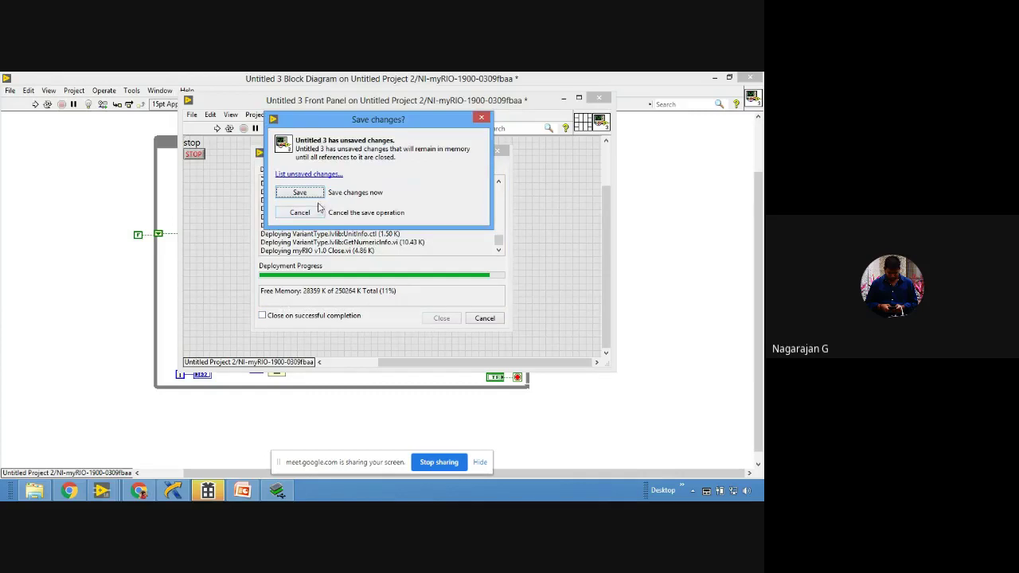
click(300, 192)
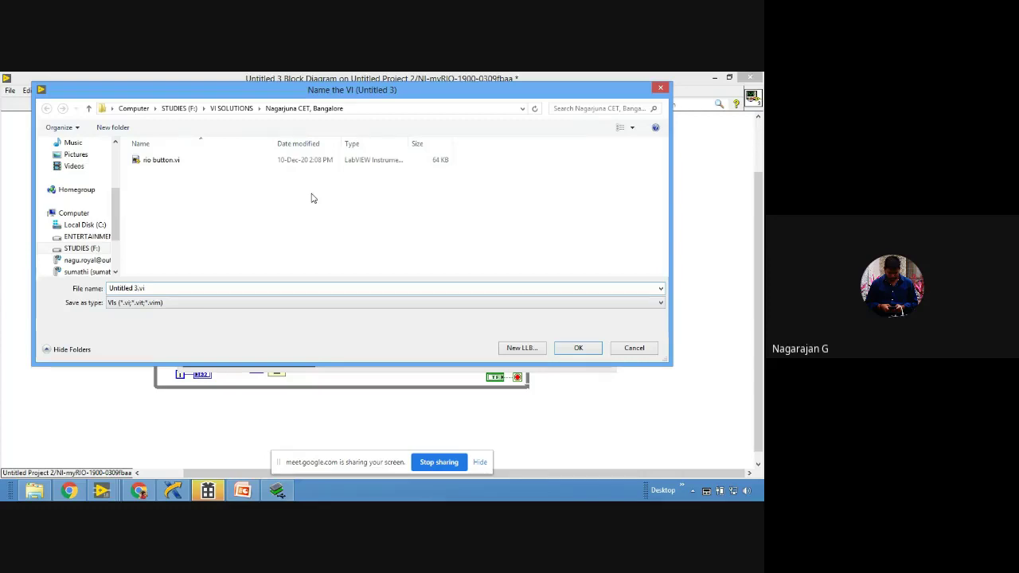
Replace the default name and save the VI as STANDALONE.vi.
key(BackSpace)
key(BackSpace)
key(BackSpace)
key(BackSpace)
key(BackSpace)
key(BackSpace)
key(BackSpace)
key(BackSpace)
text(STANDALONE)
key(Return)
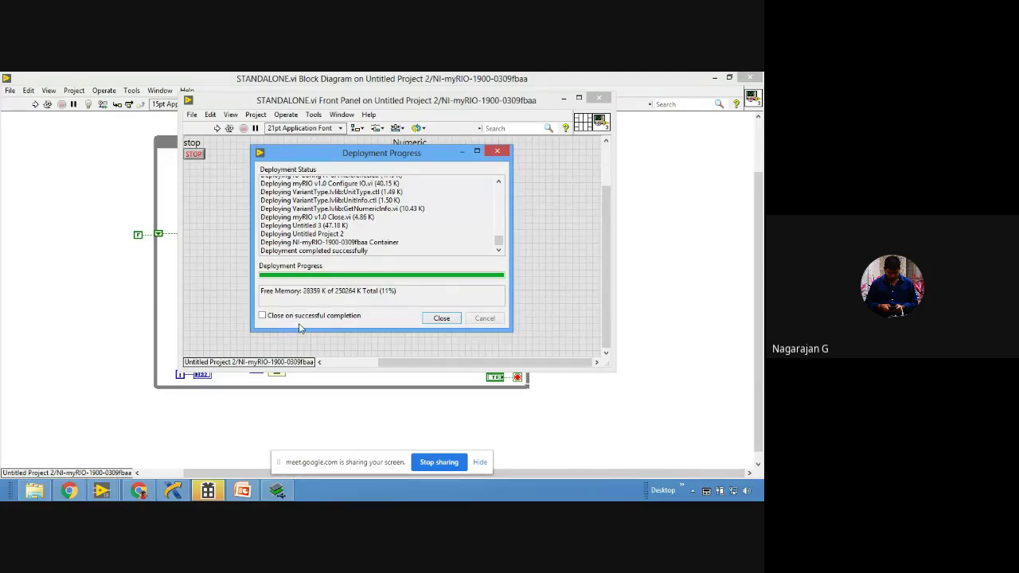
Enable Close on successful completion and close the finished Deployment Progress window.
click(262, 316)
click(447, 319)
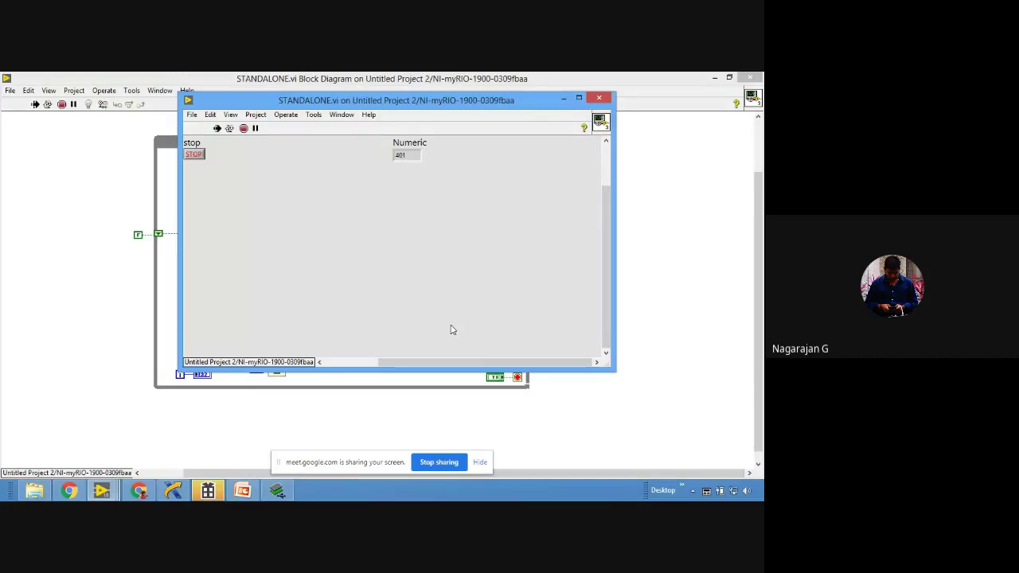
Minimize the running STANDALONE.vi front panel window.
click(70, 492)
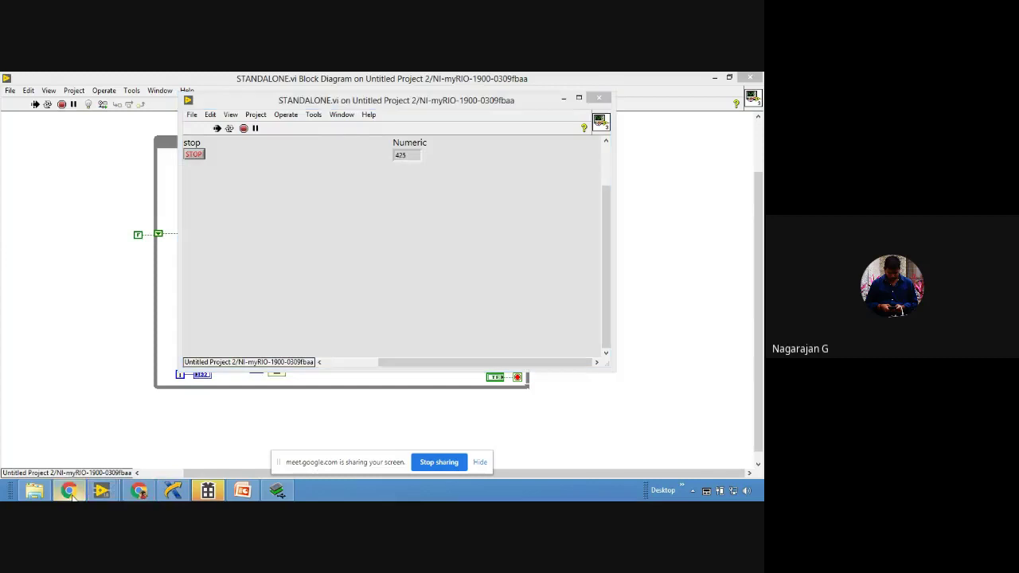
click(564, 104)
click(563, 100)
Minimize the block diagram and project windows to watch the webcam, then restore the STANDALONE.vi block diagram.
click(714, 78)
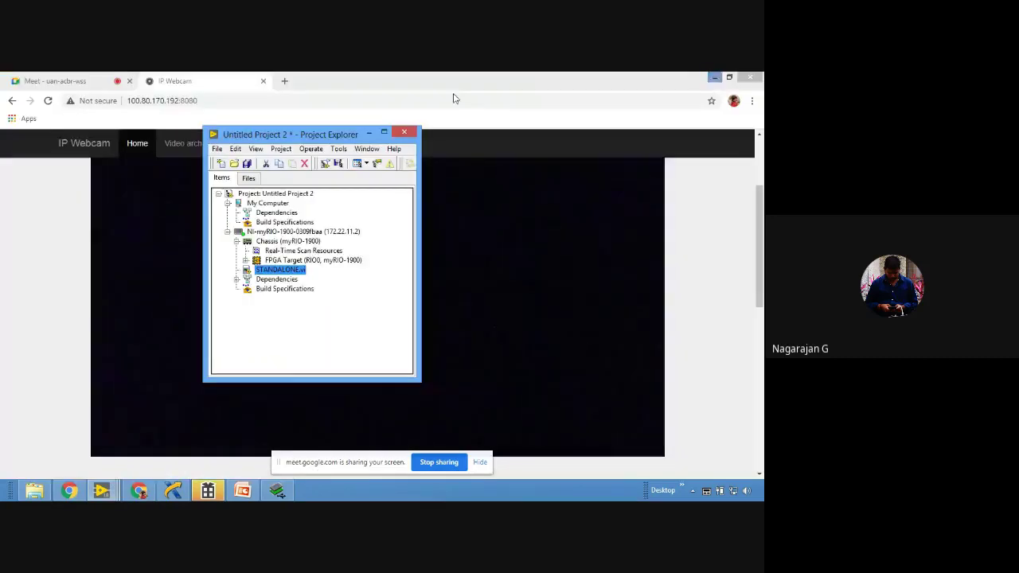
click(368, 133)
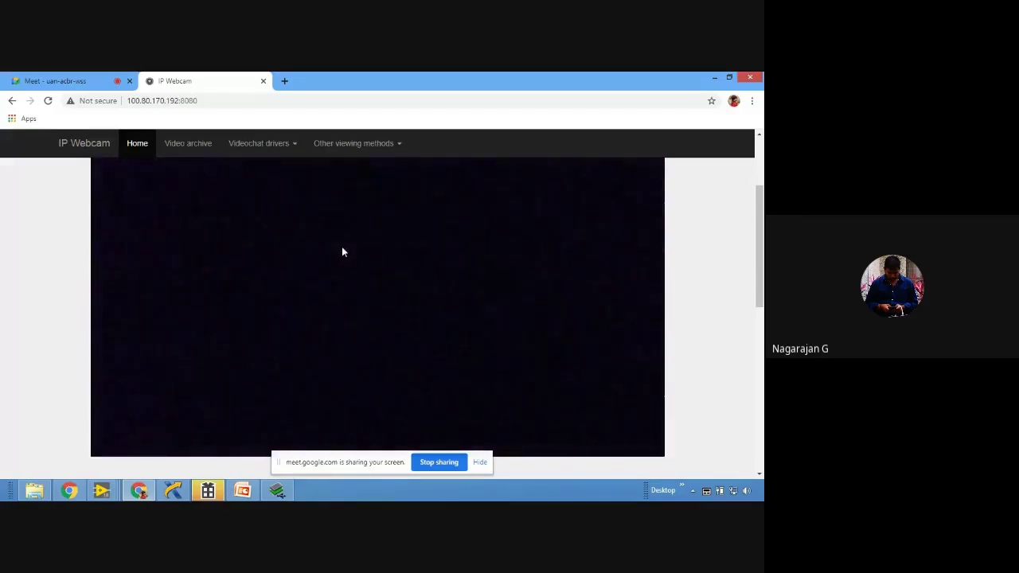
click(68, 80)
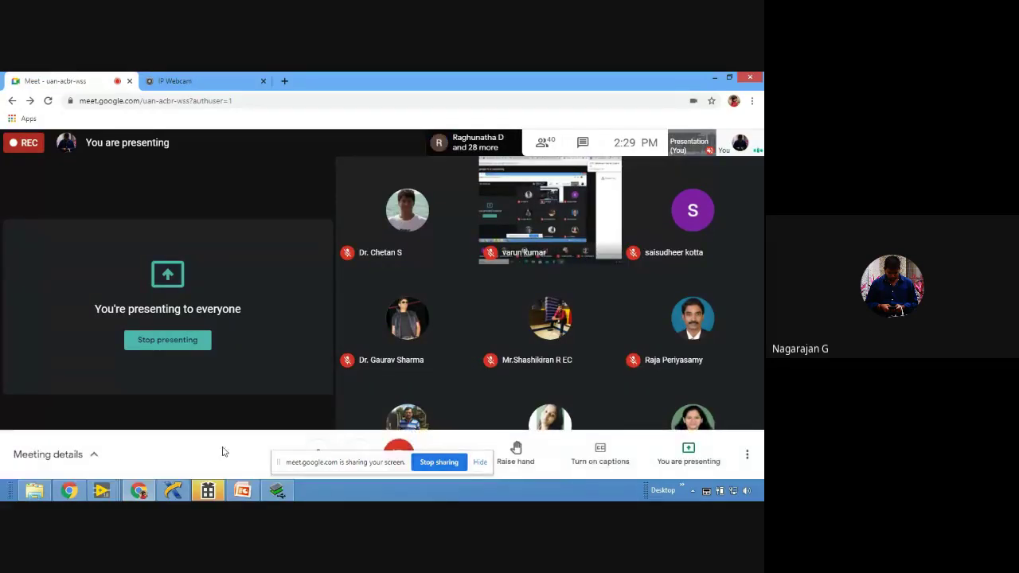
mouse_move(101, 491)
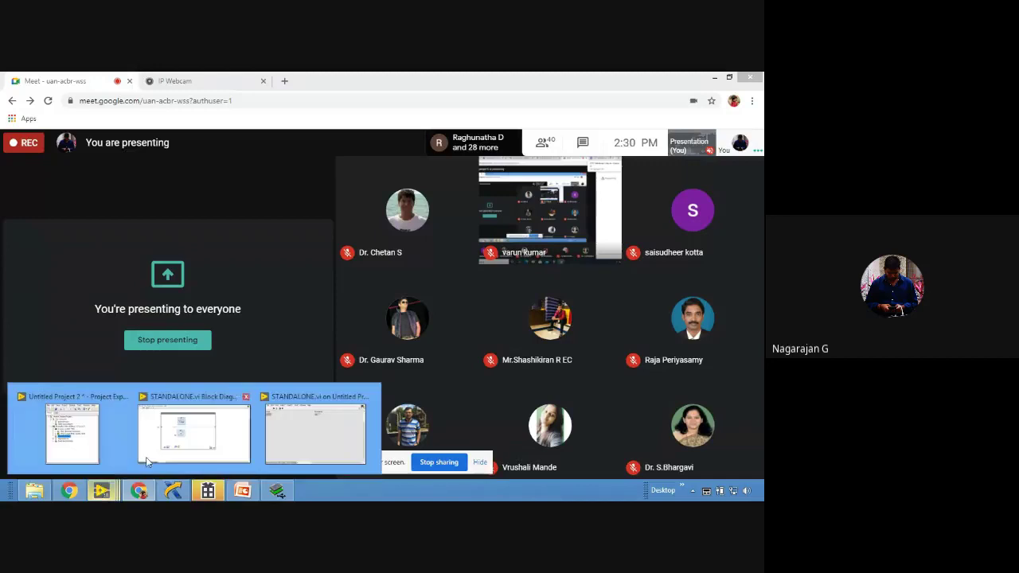
click(146, 460)
Delete the Numeric indicator from the block diagram and save the VI.
click(160, 90)
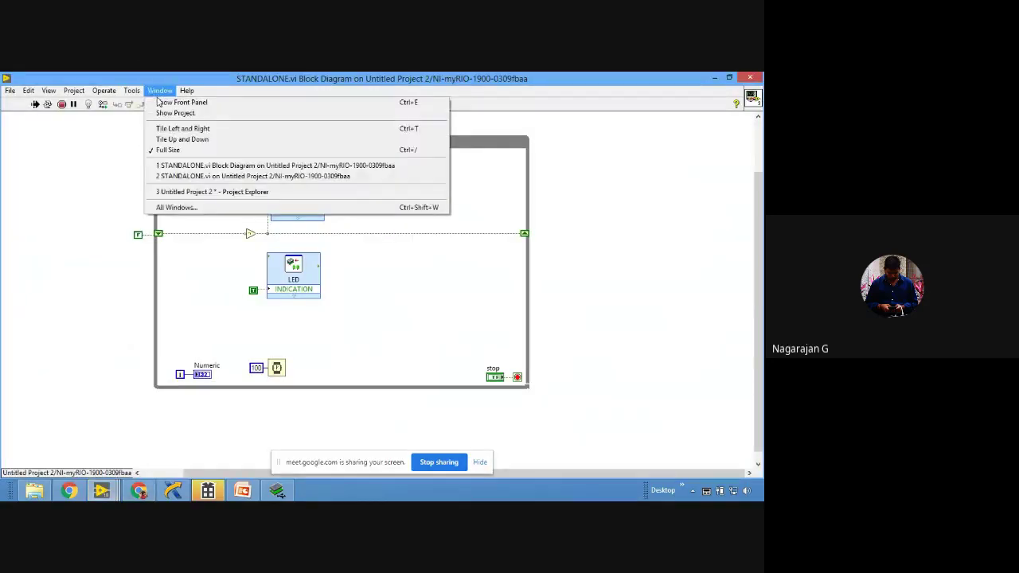
click(160, 91)
click(159, 90)
click(176, 102)
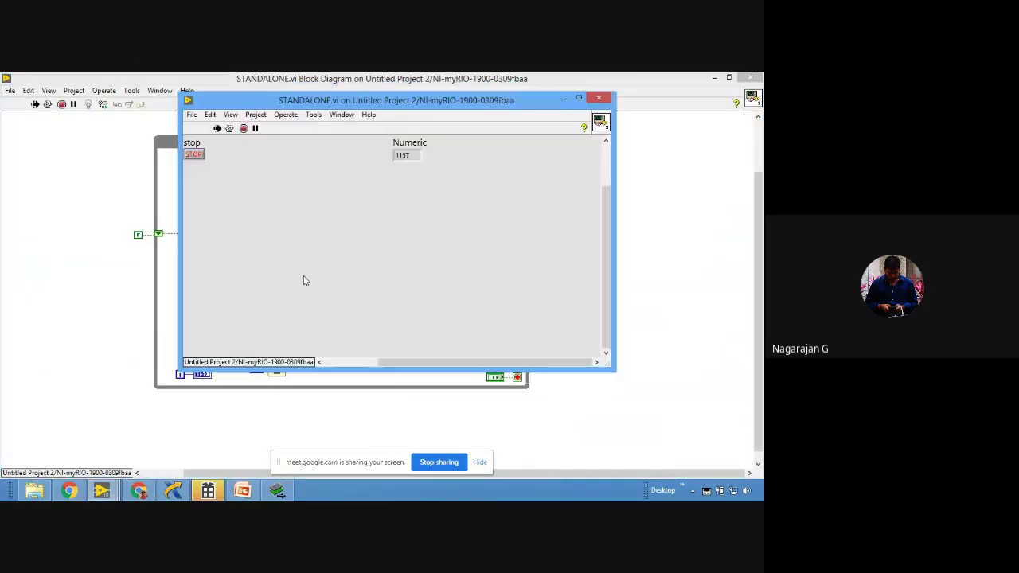
click(164, 284)
click(204, 375)
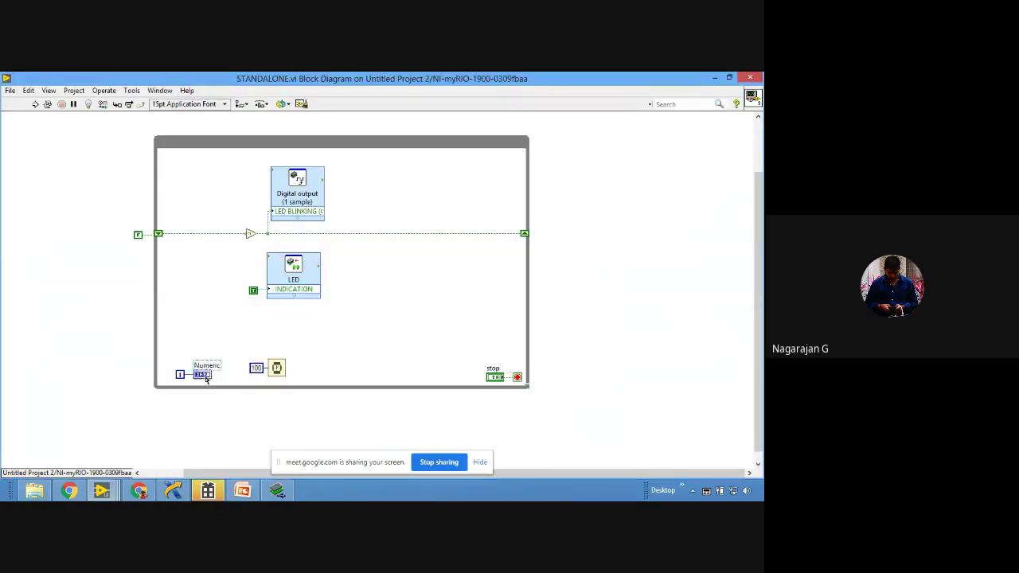
key(Delete)
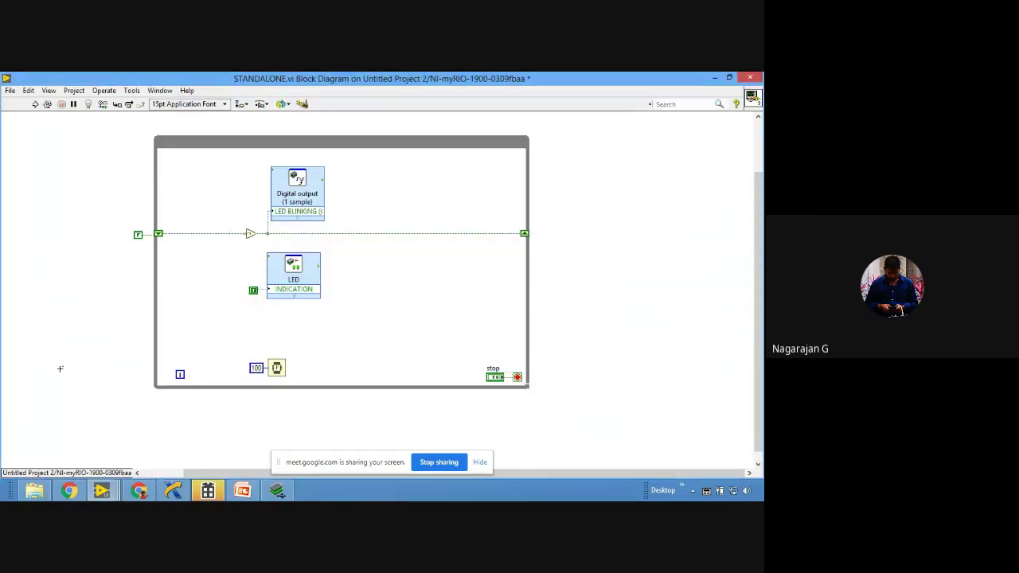
key(ctrl+s)
Enlarge the front panel's STOP button and bring Project Explorer to the front.
key(ctrl+e)
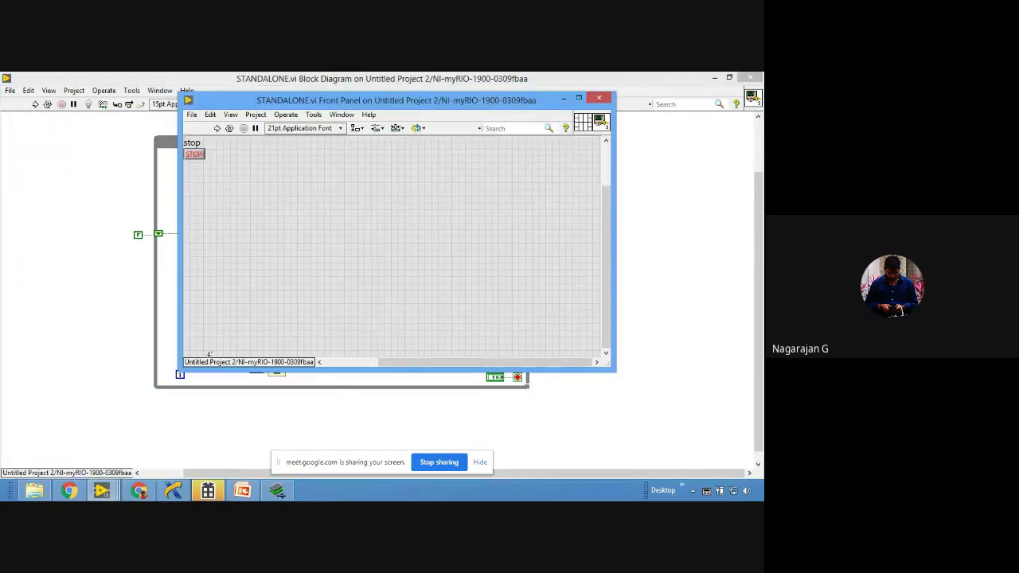
drag(204, 157, 335, 253)
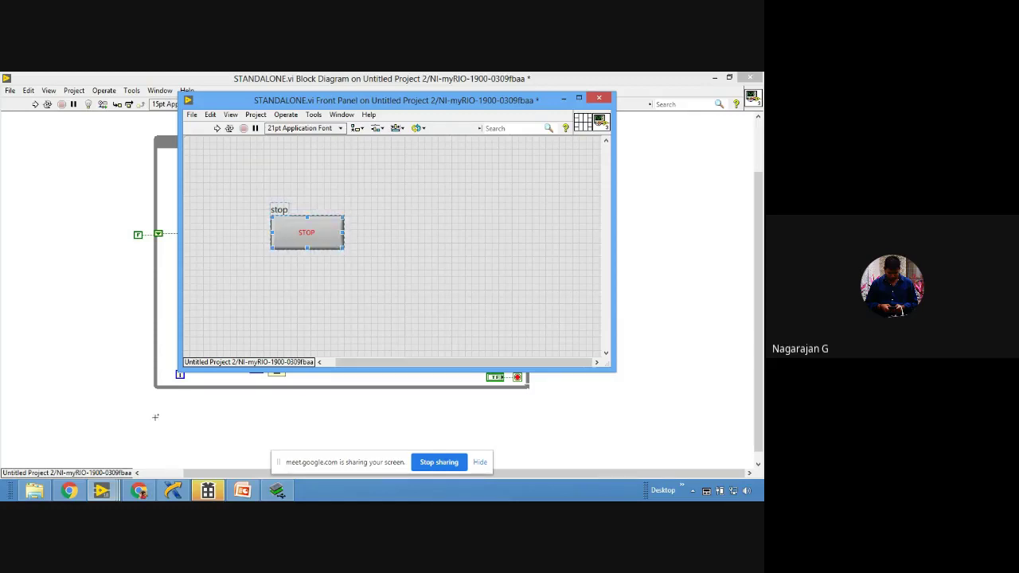
click(102, 490)
click(72, 434)
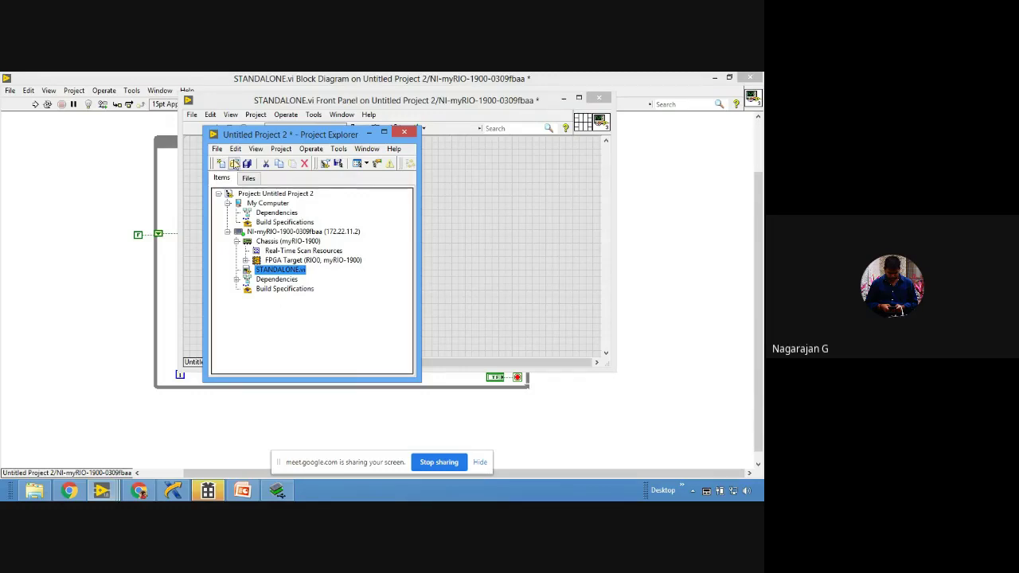
Save the project from the File menu under the name STANDALONE.lvproj.
click(216, 148)
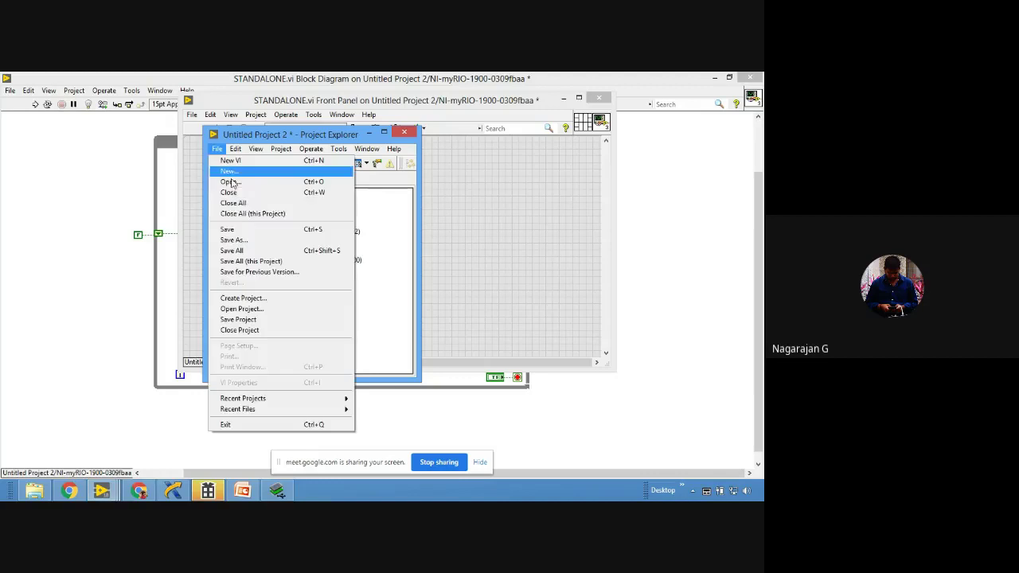
click(238, 232)
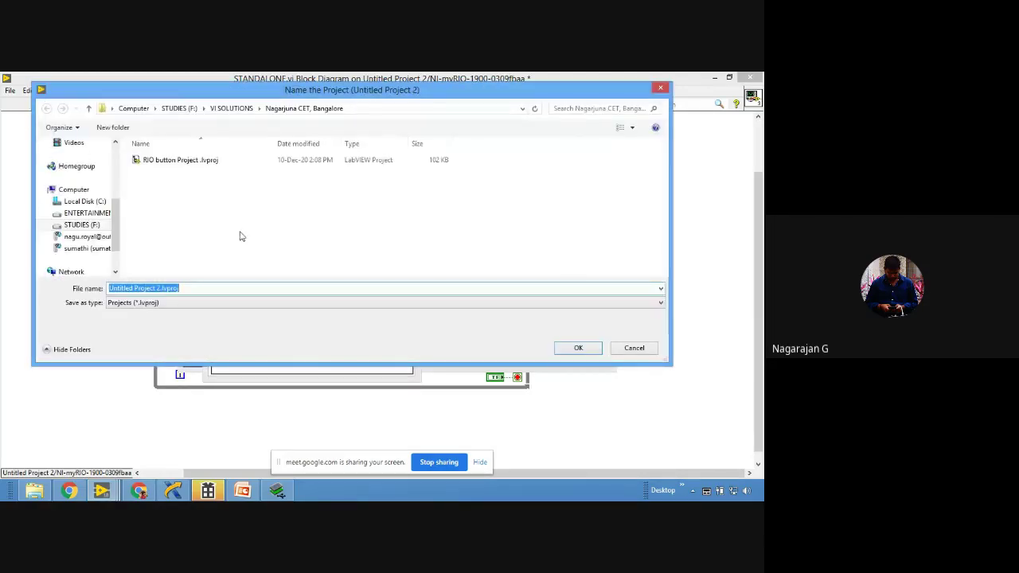
key(Right)
key(Left)
key(Left)
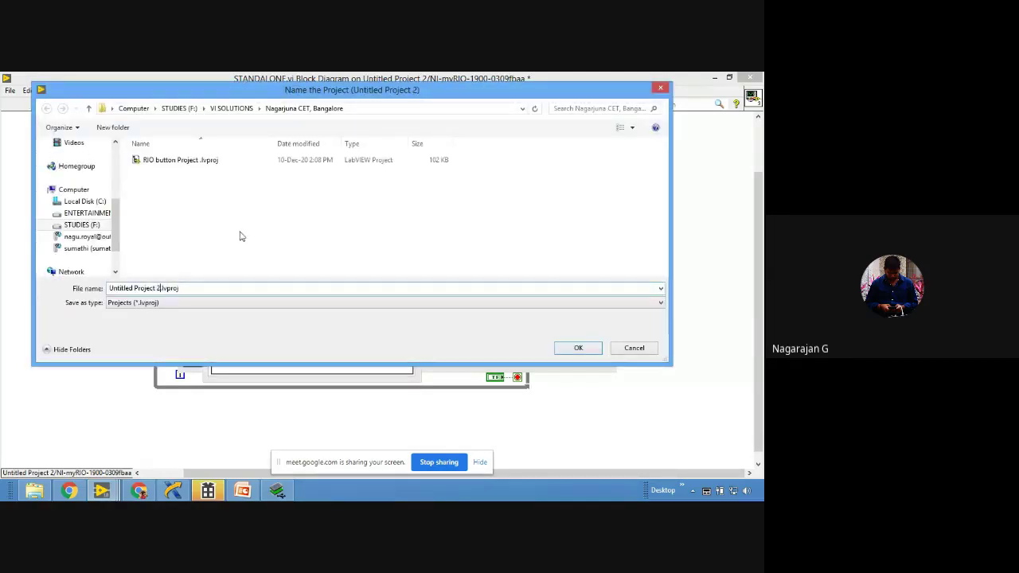
key(BackSpace)
key(BackSpace)
key(BackSpace)
key(BackSpace)
key(BackSpace)
key(BackSpace)
key(BackSpace)
key(BackSpace)
key(BackSpace)
key(BackSpace)
key(BackSpace)
key(BackSpace)
key(BackSpace)
key(BackSpace)
key(BackSpace)
key(BackSpace)
key(BackSpace)
key(BackSpace)
text(sTAND)
key(BackSpace)
key(BackSpace)
key(BackSpace)
key(BackSpace)
key(BackSpace)
text(STANDALAONE)
key(BackSpace)
key(BackSpace)
key(BackSpace)
key(BackSpace)
key(BackSpace)
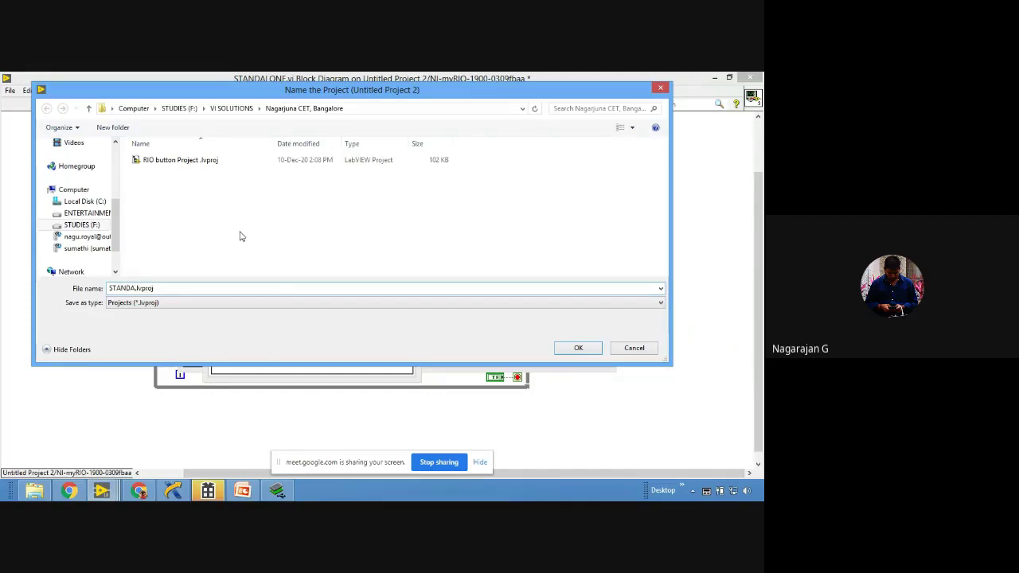
text(LONE)
key(Return)
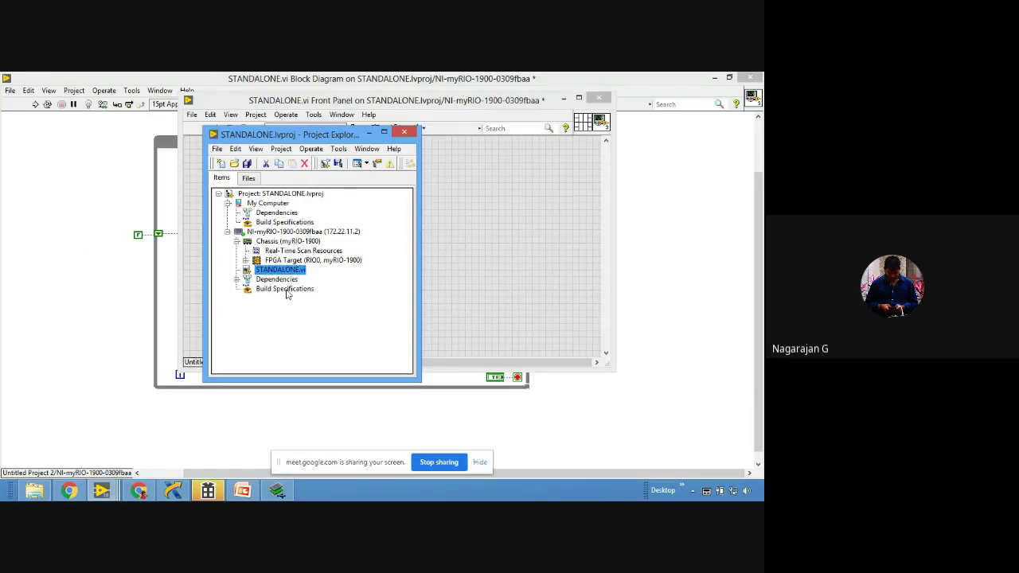
Add a new Real-Time Application build specification under the myRIO target's Build Specifications.
click(285, 289)
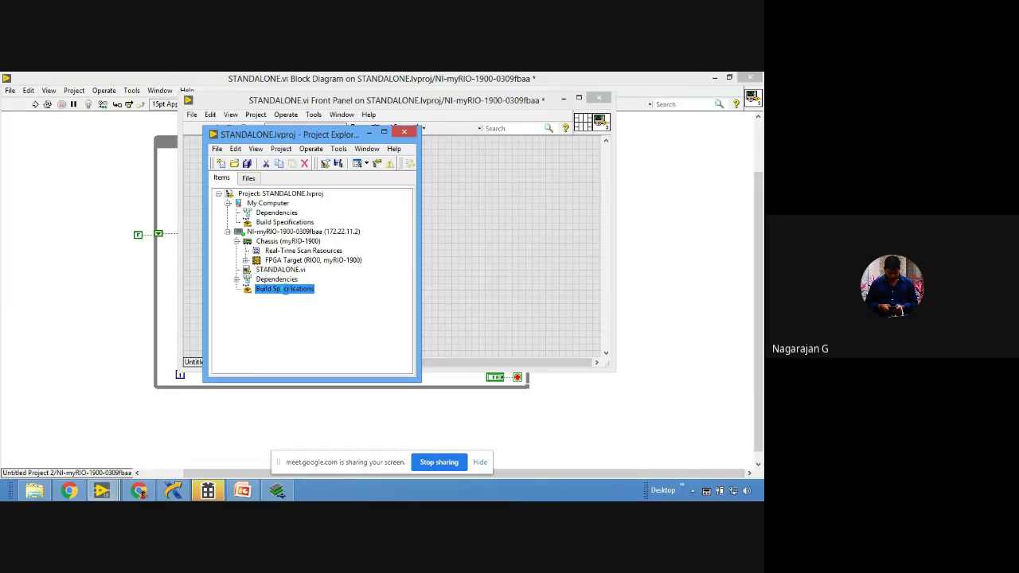
right_click(285, 290)
mouse_move(293, 298)
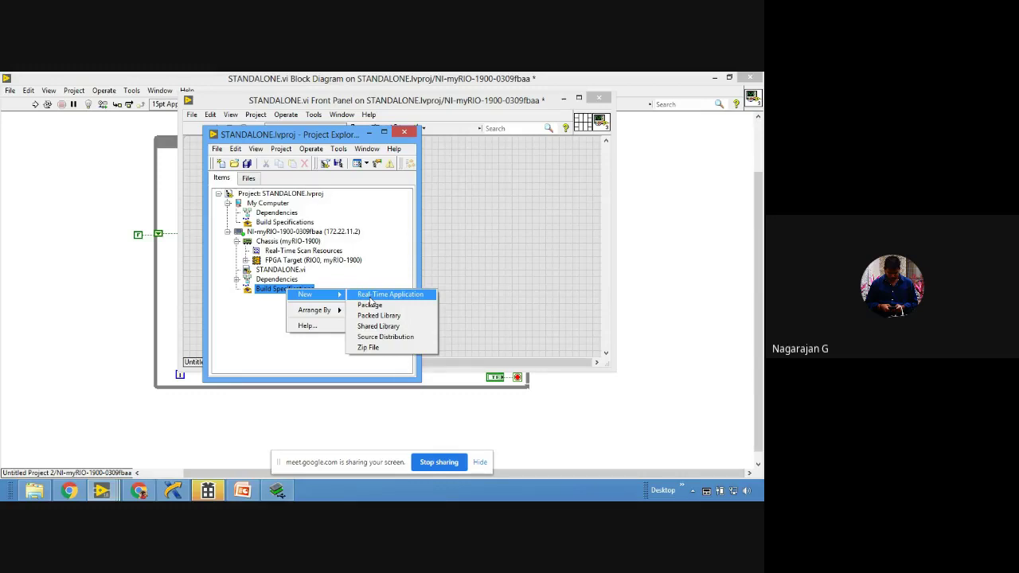
click(371, 296)
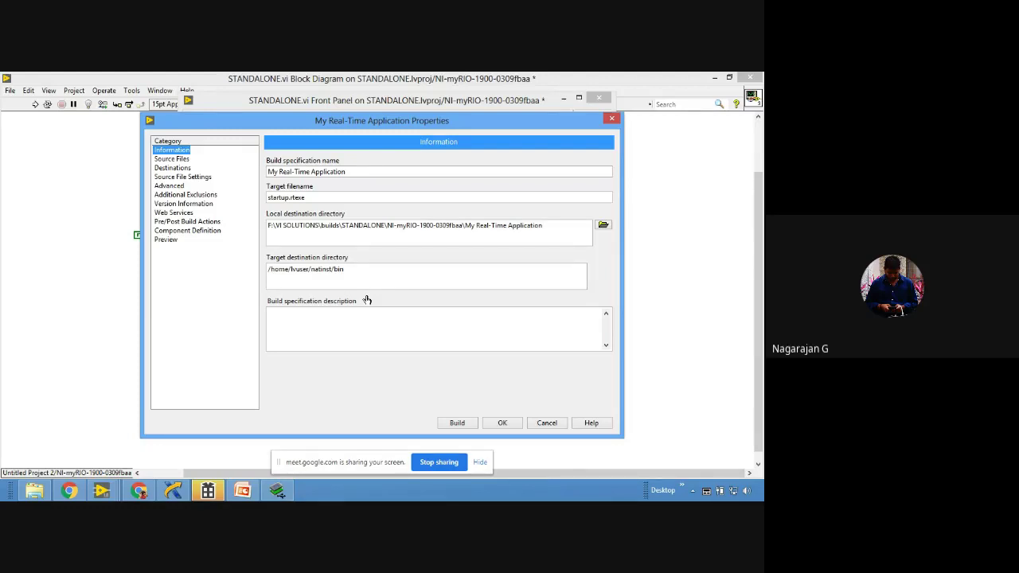
In Source Files, add STANDALONE.vi to Startup VIs and build My Real-Time Application.
click(178, 161)
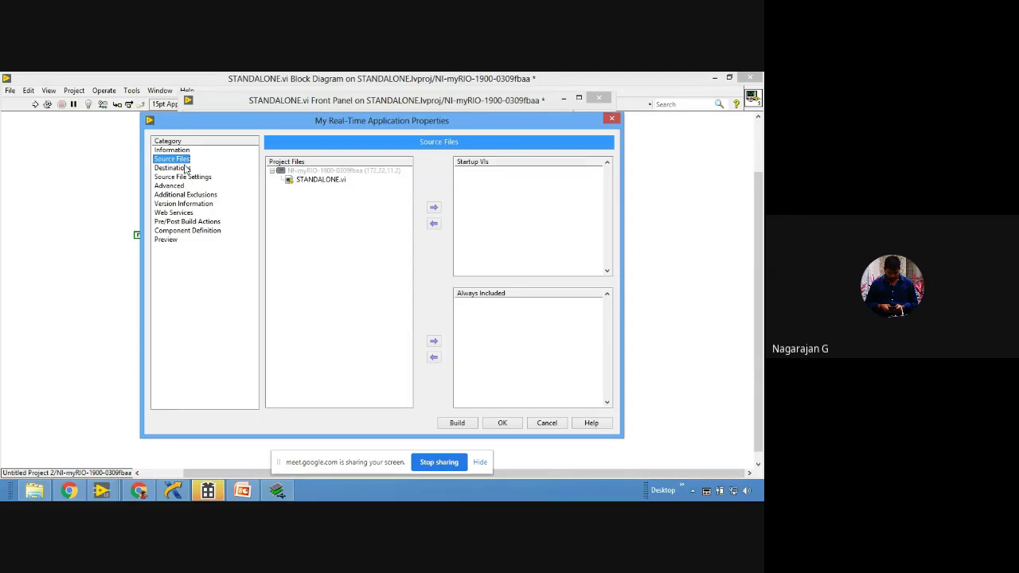
click(340, 182)
click(433, 207)
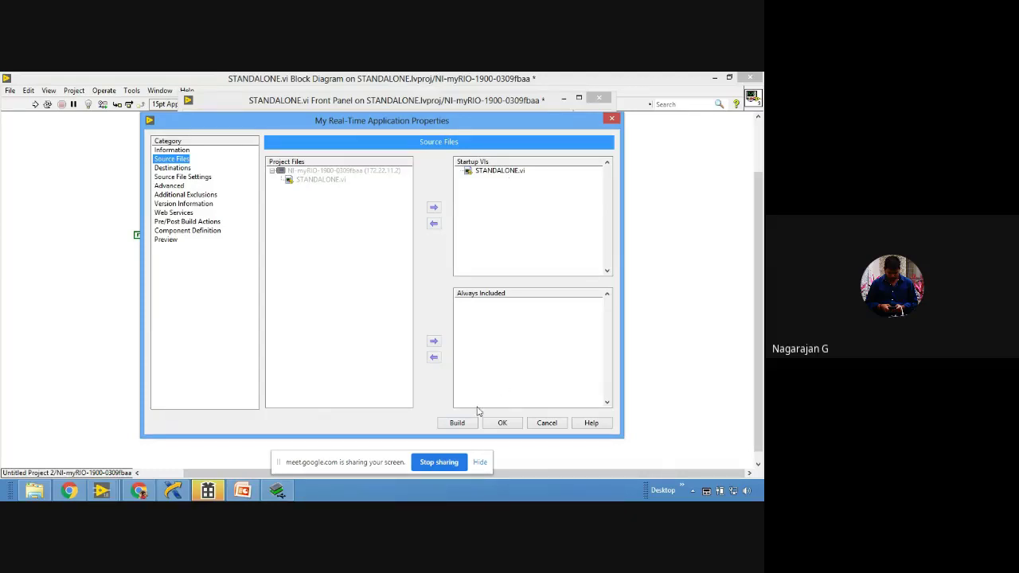
click(460, 424)
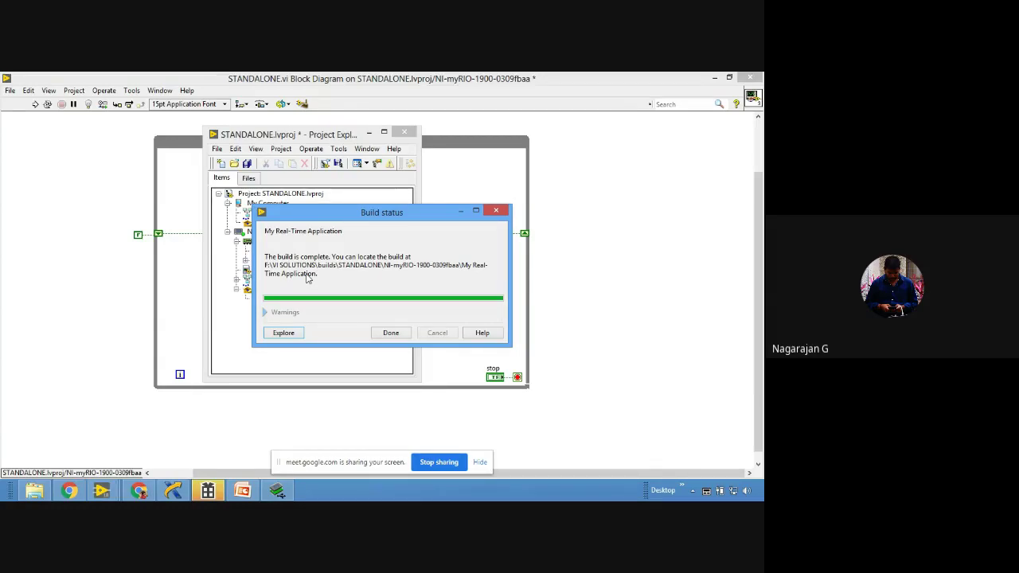
Close the completed build status report with Done.
click(390, 332)
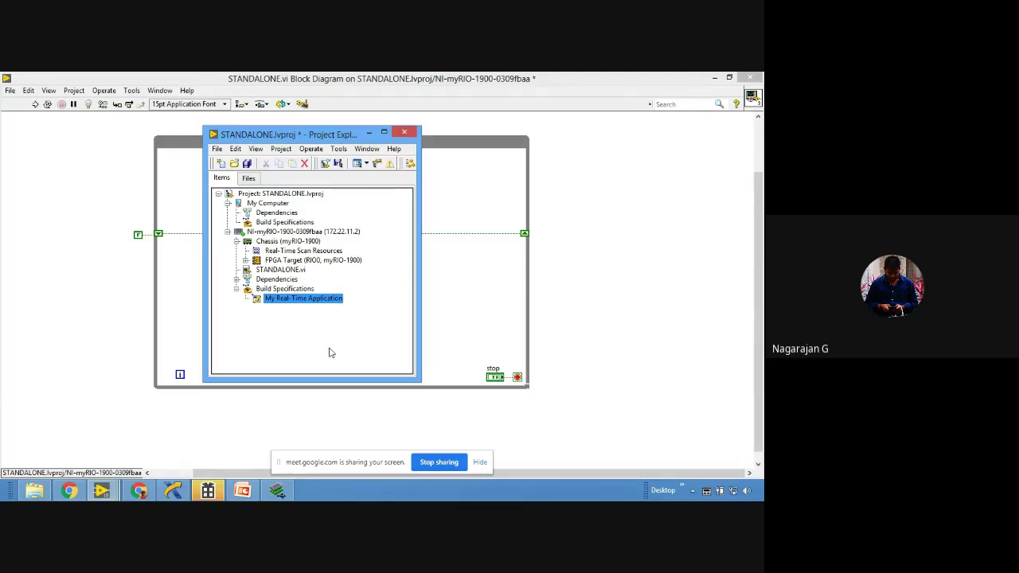
Set My Real-Time Application to run as startup, declining the reboot prompt.
right_click(324, 301)
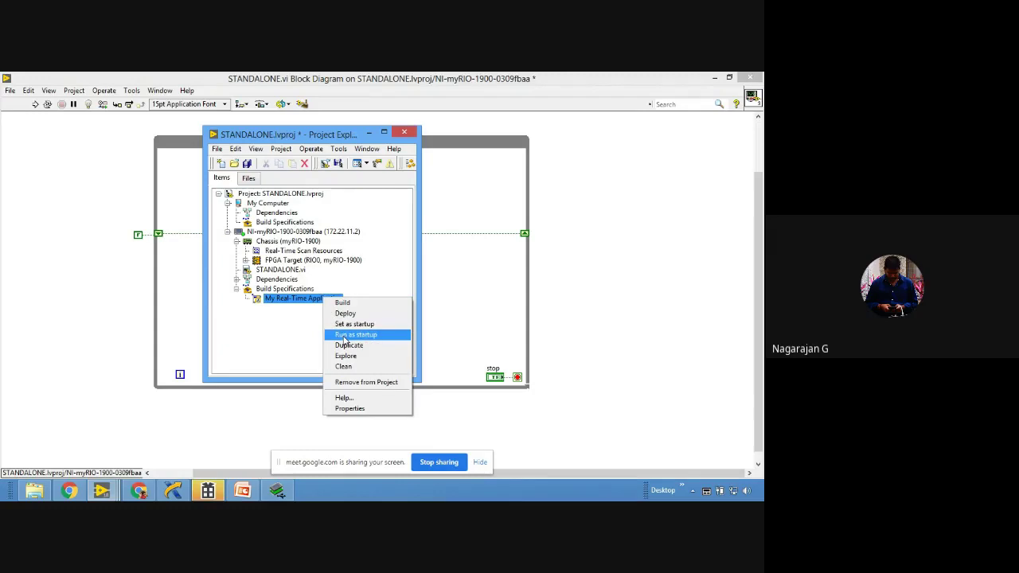
click(345, 336)
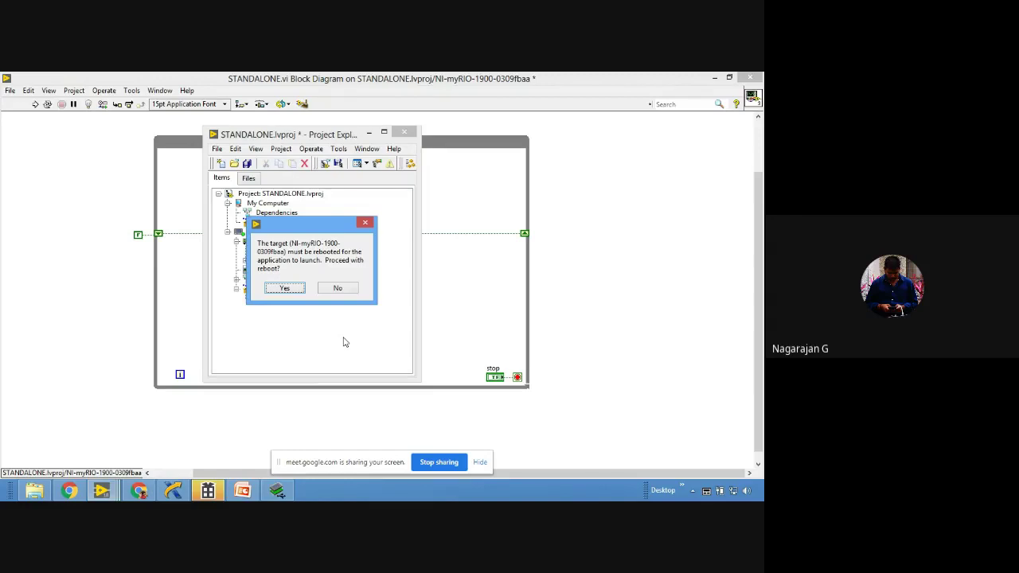
click(363, 224)
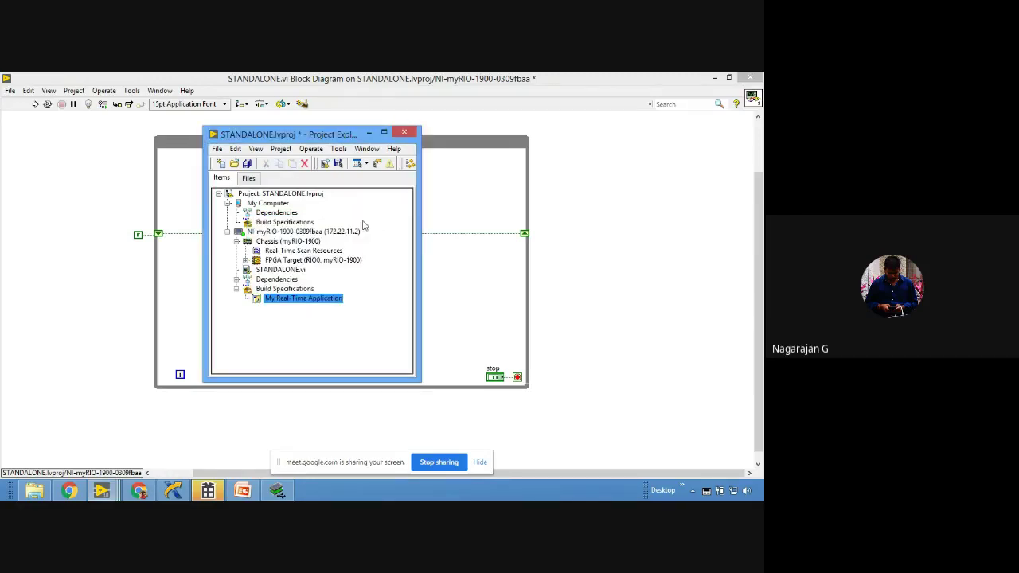
Run My Real-Time Application as startup again and confirm rebooting the myRIO.
right_click(315, 299)
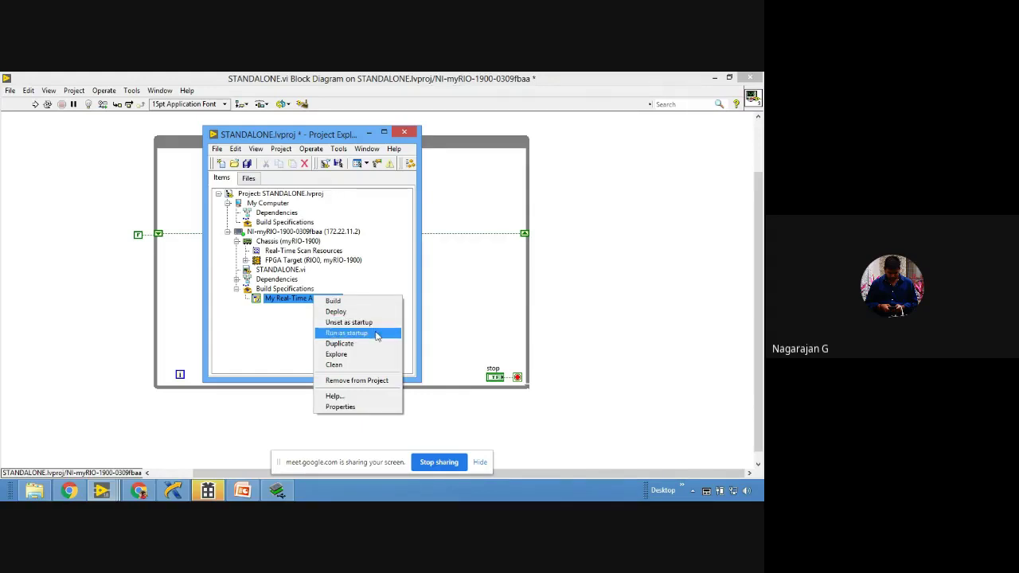
click(377, 336)
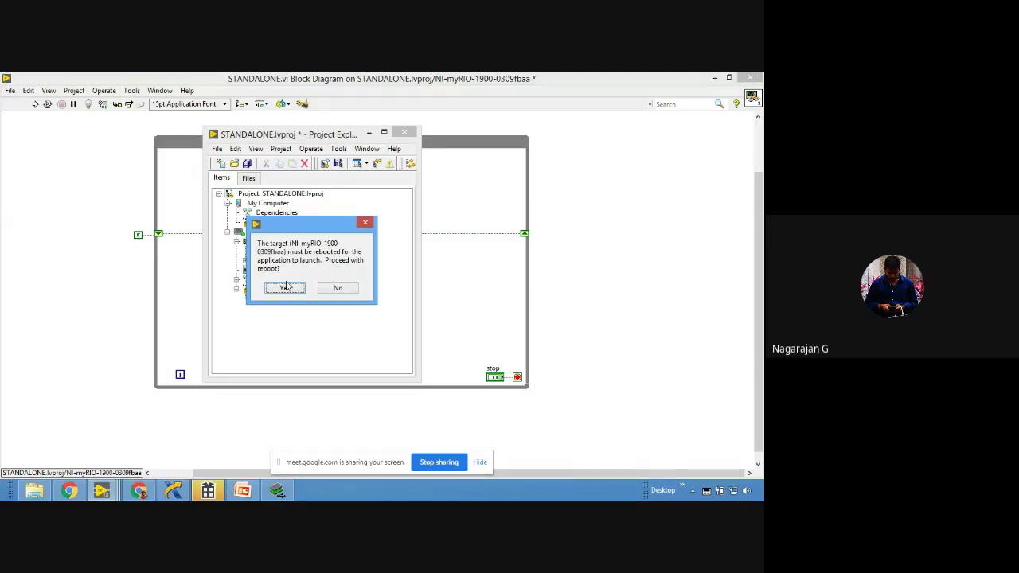
click(285, 287)
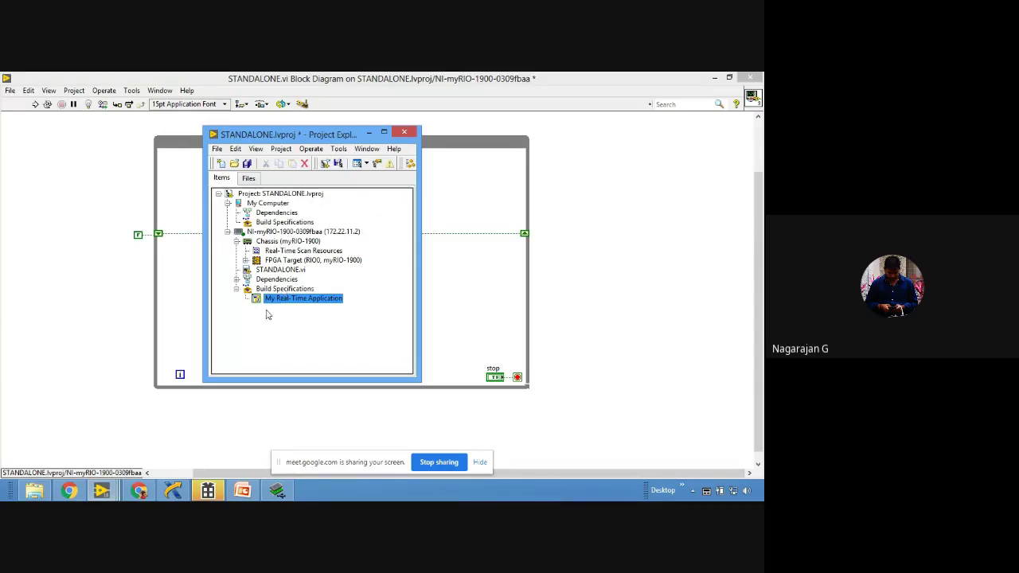
click(75, 494)
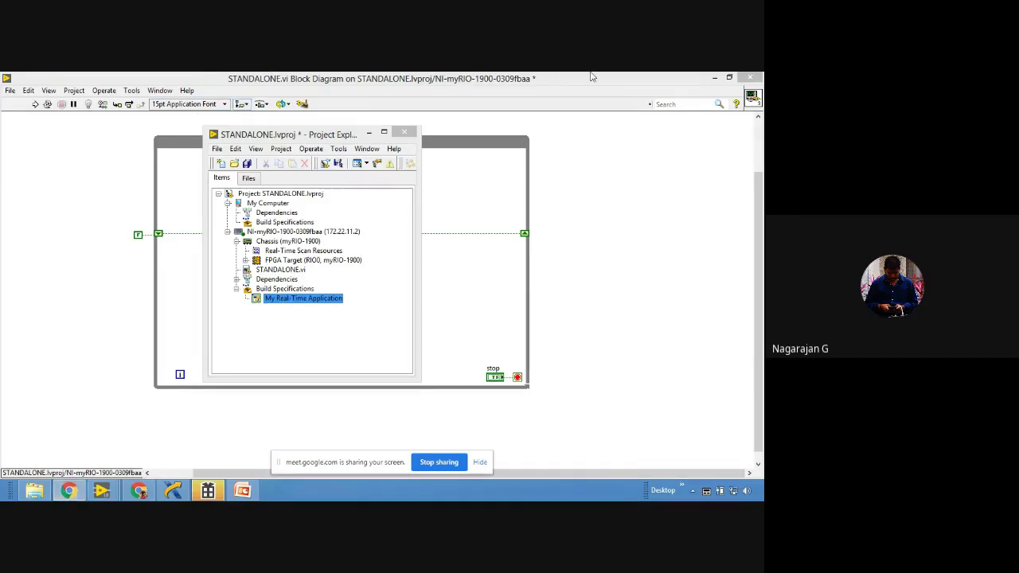
Minimize the block diagram and switch to the IP Webcam live feed tab.
click(715, 77)
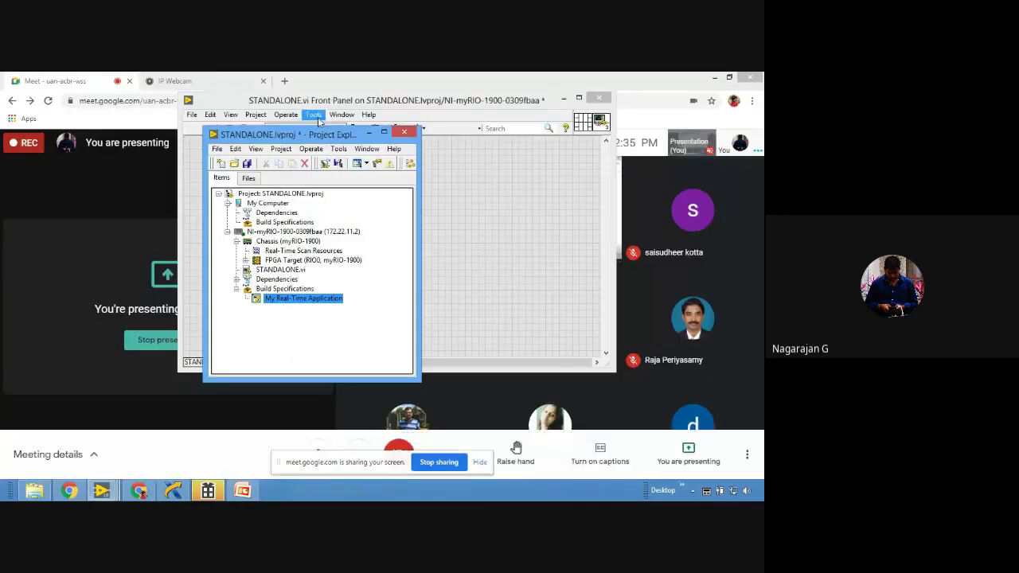
click(231, 78)
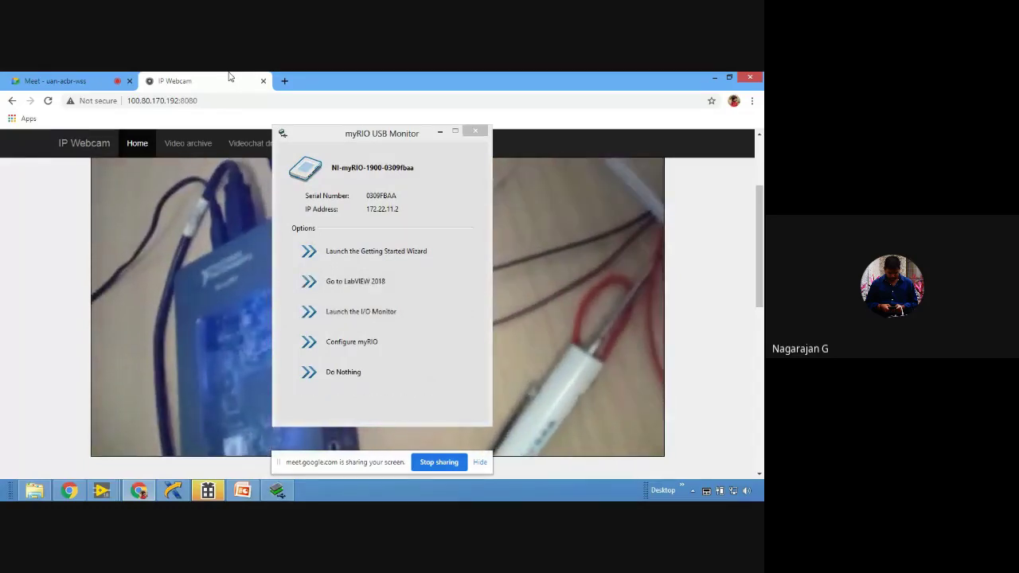
Close the myRIO USB Monitor pop-up and watch the board's LED on the webcam feed.
click(475, 130)
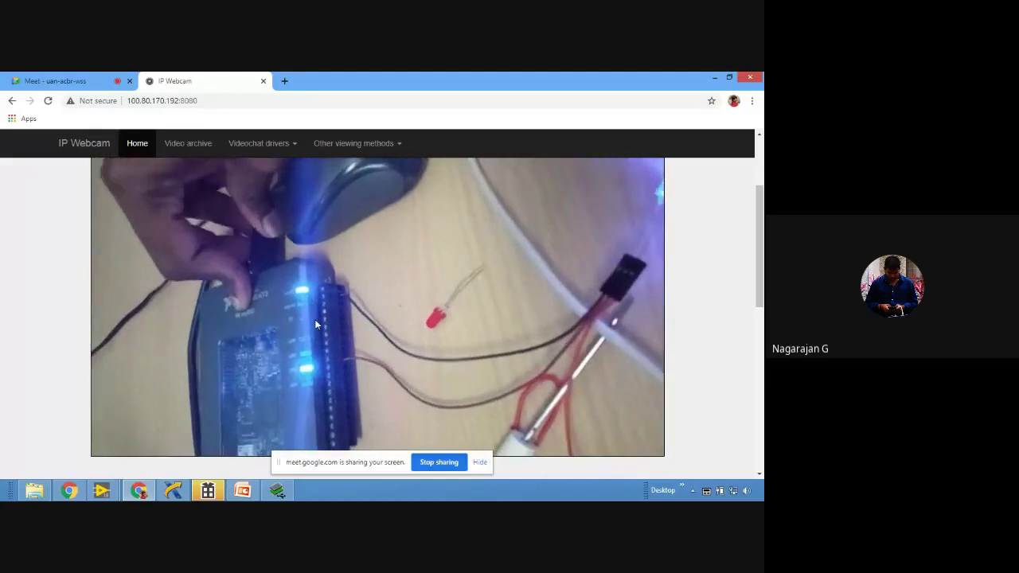
right_click(316, 335)
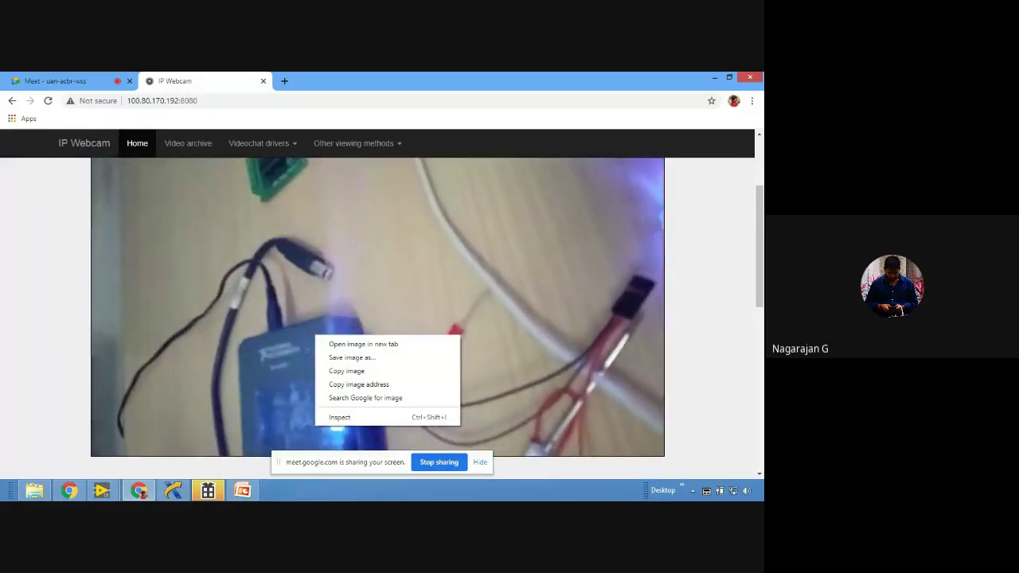
click(670, 297)
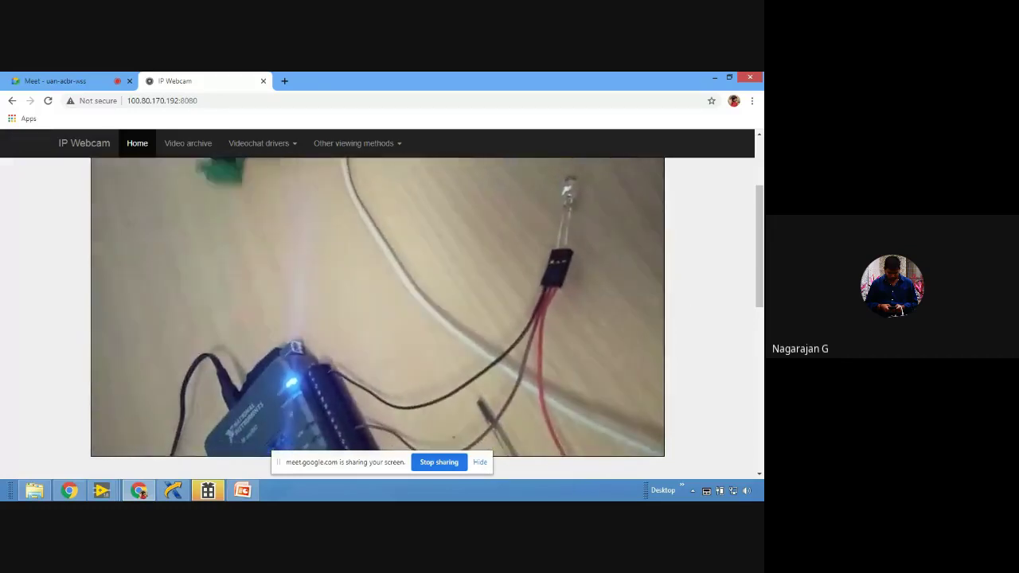
mouse_move(764, 73)
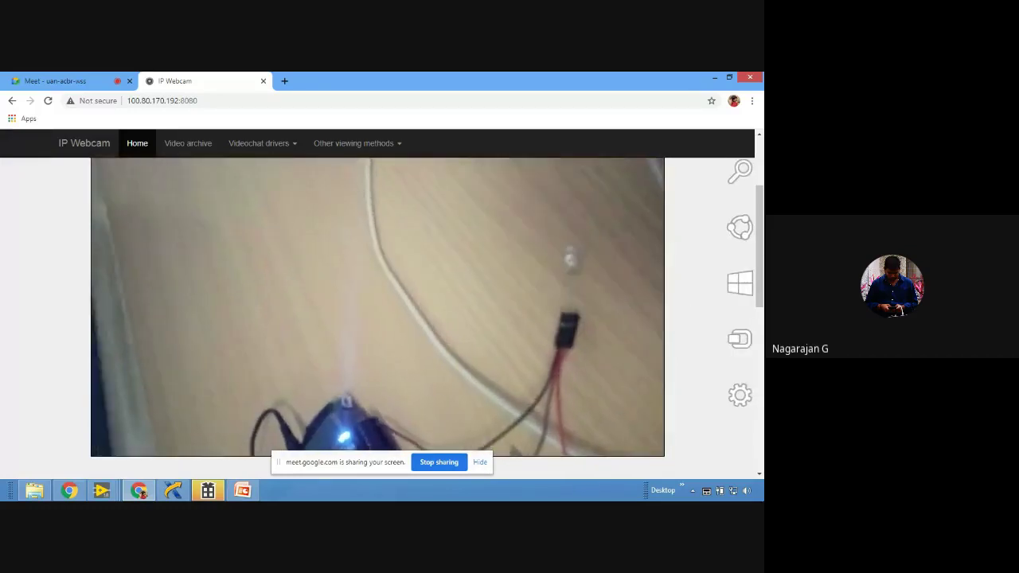
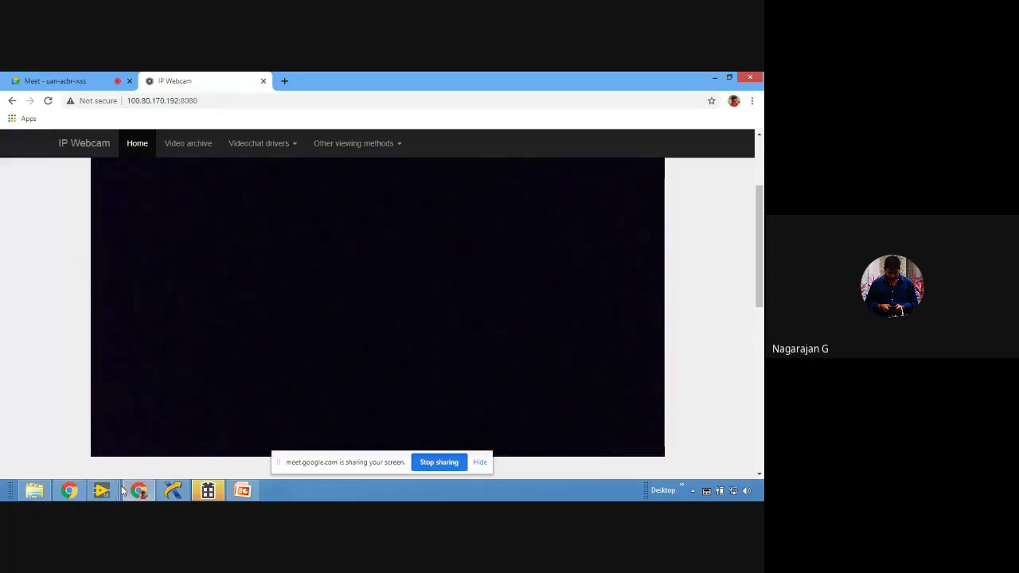
Show the STANDALONE.vi front panel with its stop button, then switch to the browser.
mouse_move(102, 490)
click(216, 448)
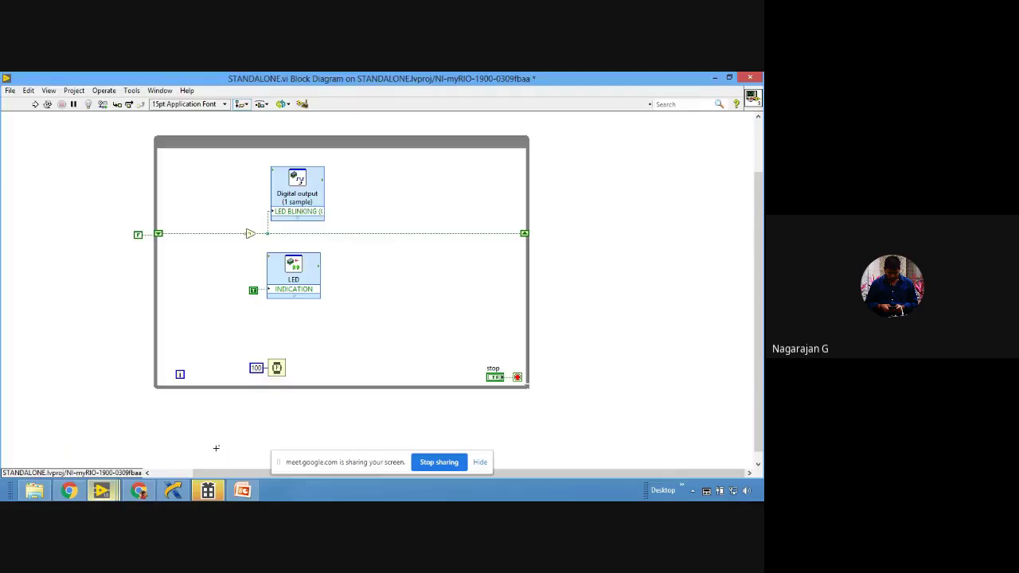
click(159, 90)
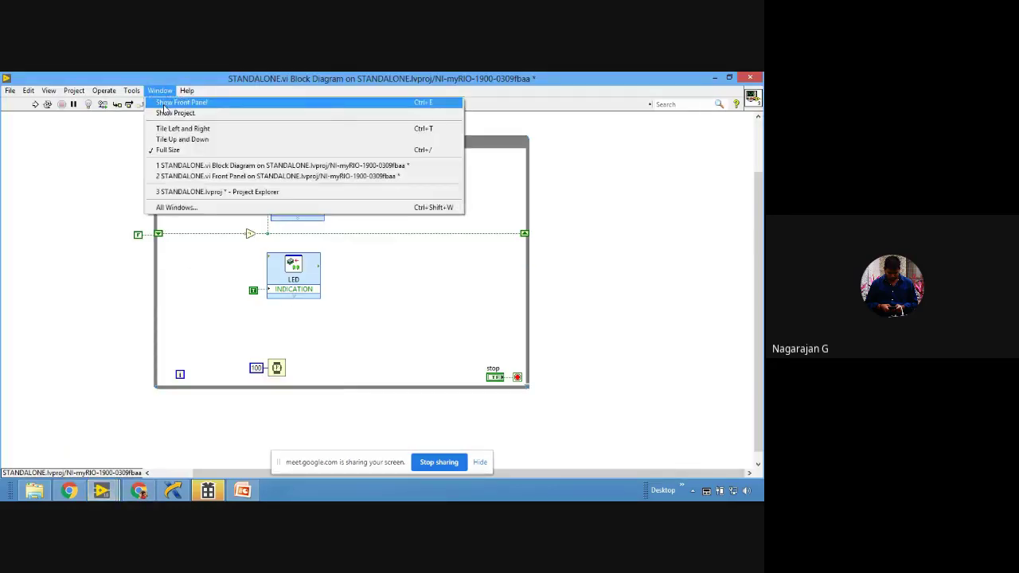
click(164, 103)
click(407, 233)
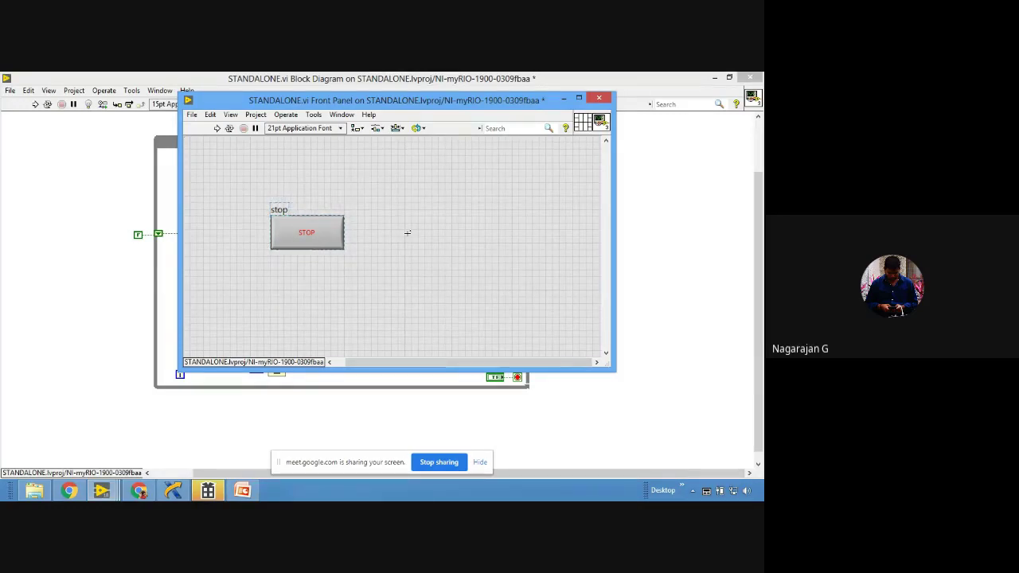
mouse_move(70, 492)
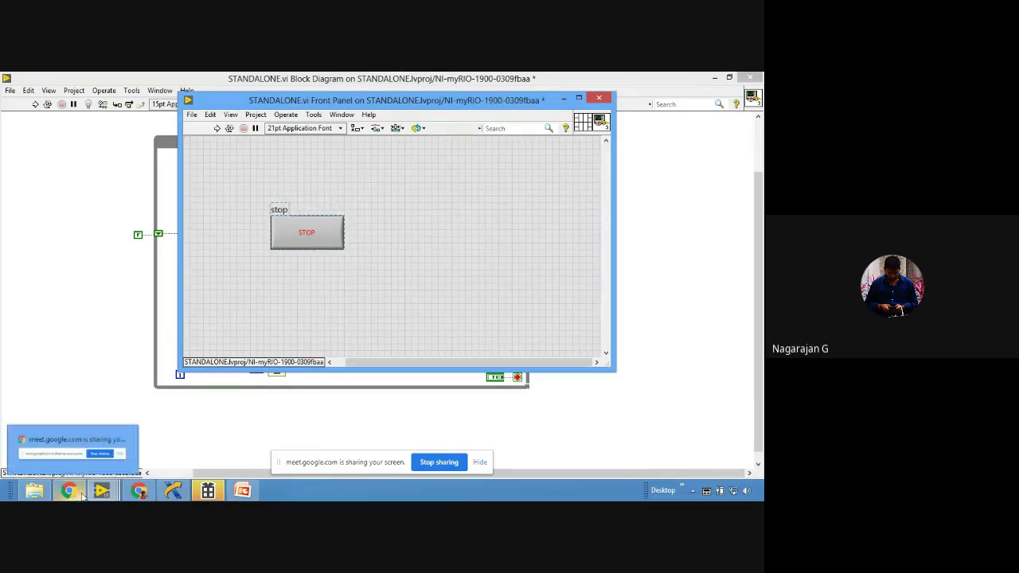
click(112, 429)
Open the Google Meet chat to read the participants' 'No sir' replies.
click(92, 79)
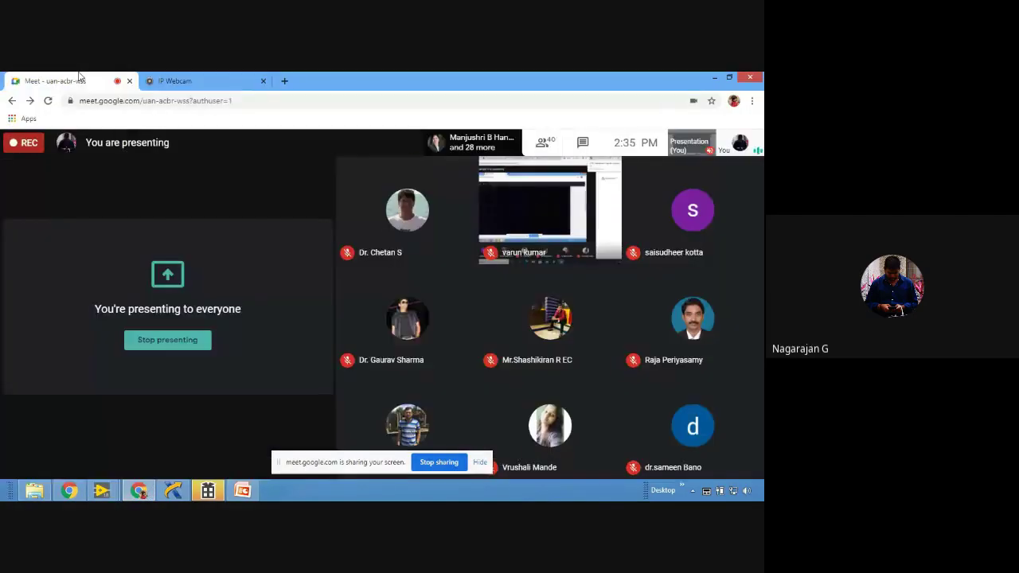
click(583, 144)
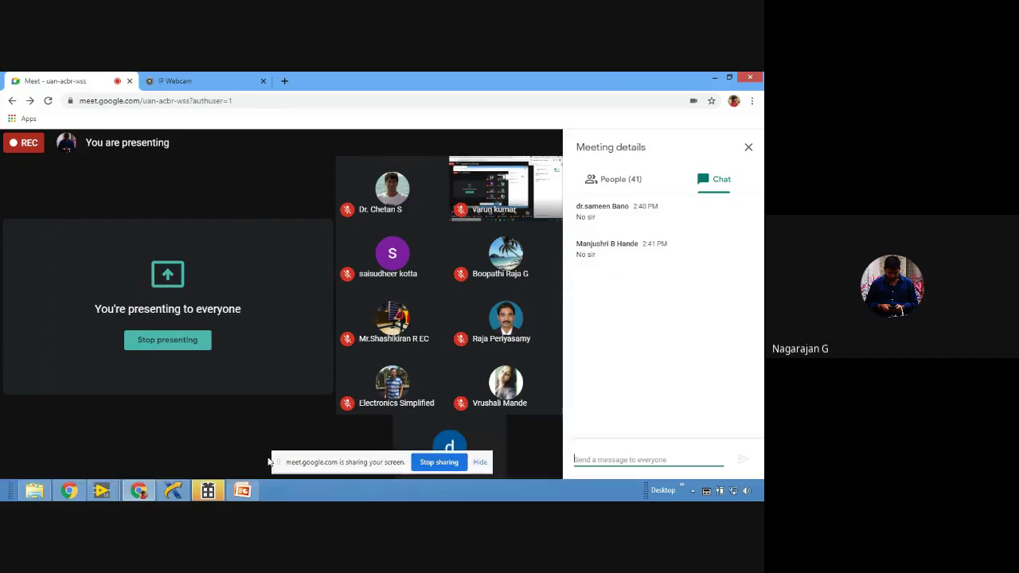
mouse_move(250, 455)
Bring the LabVIEW project and the STANDALONE.vi block diagram back to the front.
mouse_move(101, 490)
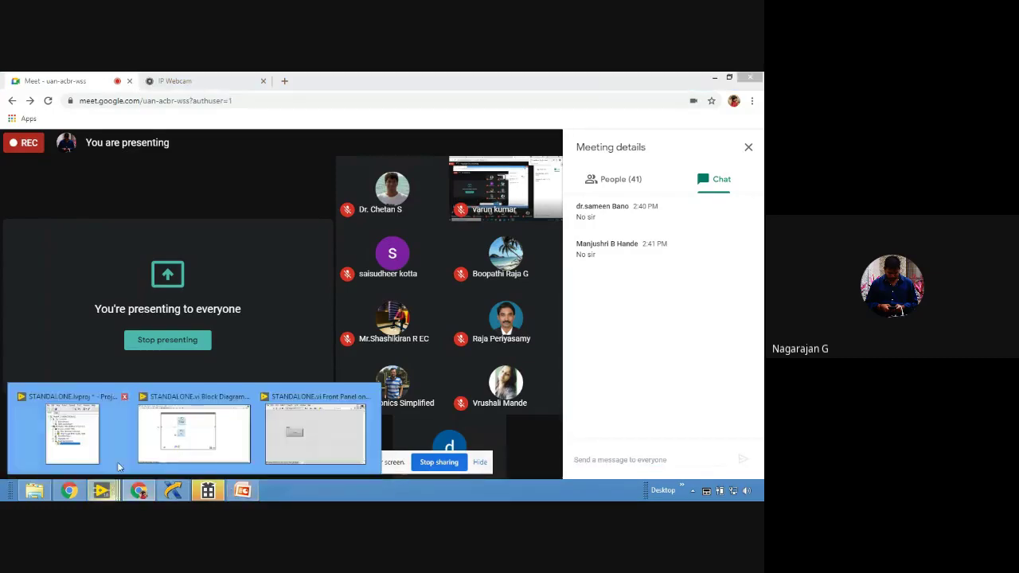
click(81, 460)
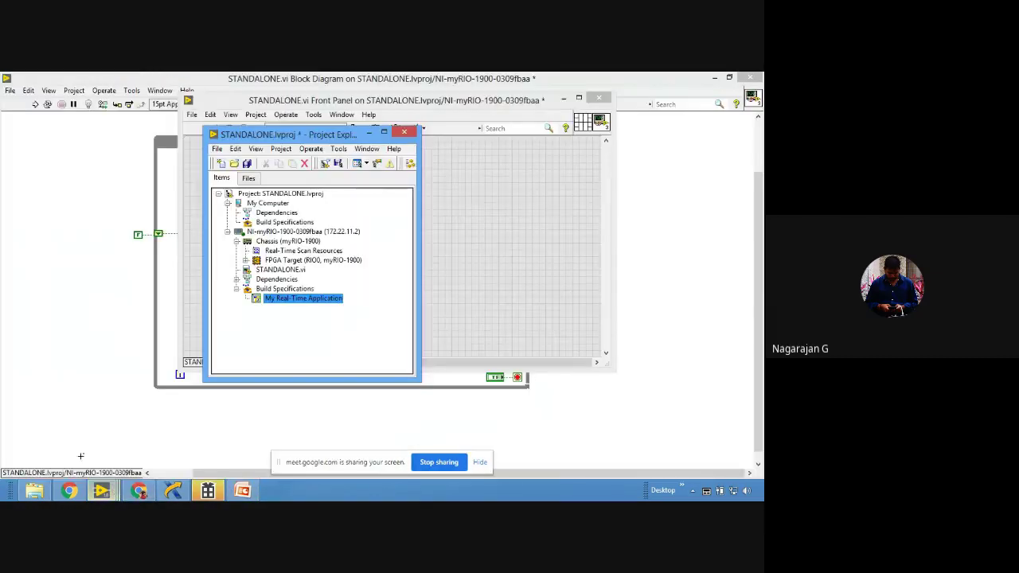
click(149, 431)
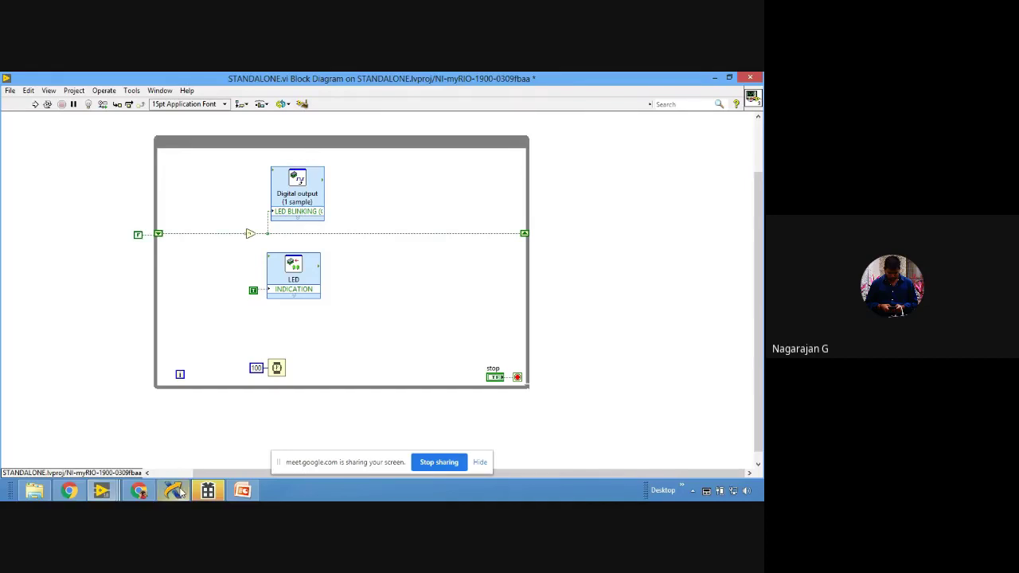
Tick Disable RT Startup App in the NI-myRIO-1900 system settings.
mouse_move(180, 494)
click(171, 434)
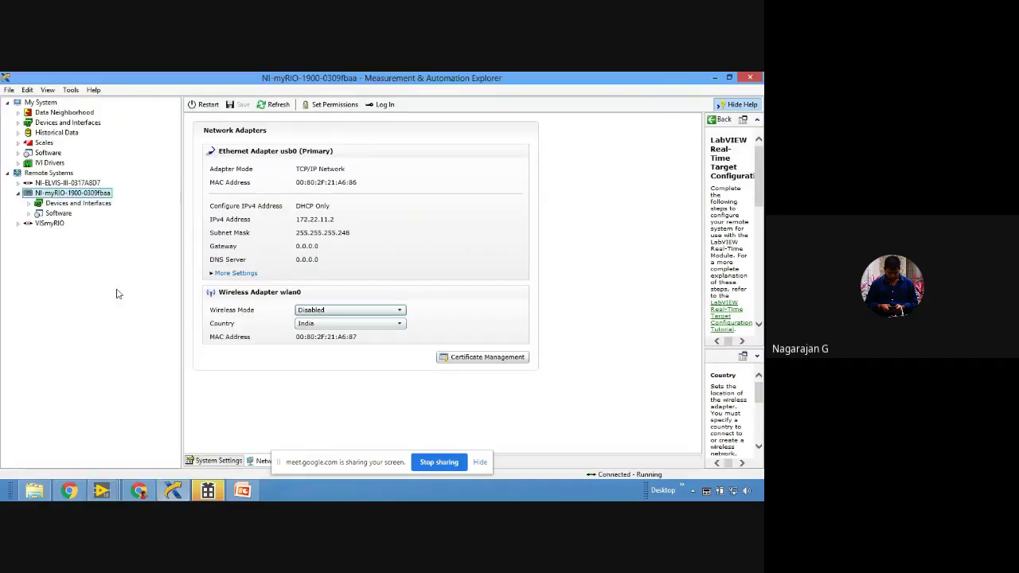
click(232, 461)
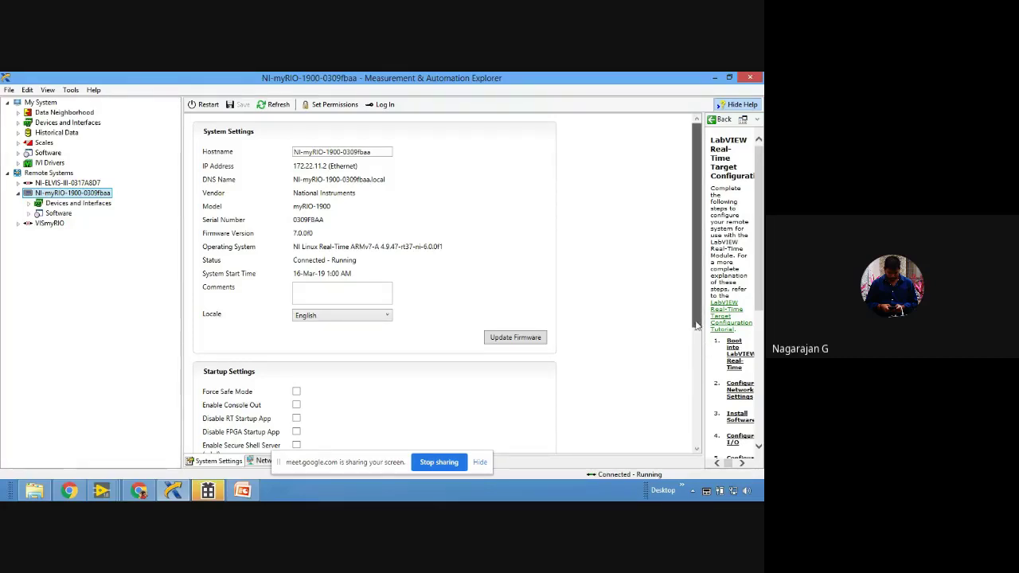
scroll(697, 331, down, 3)
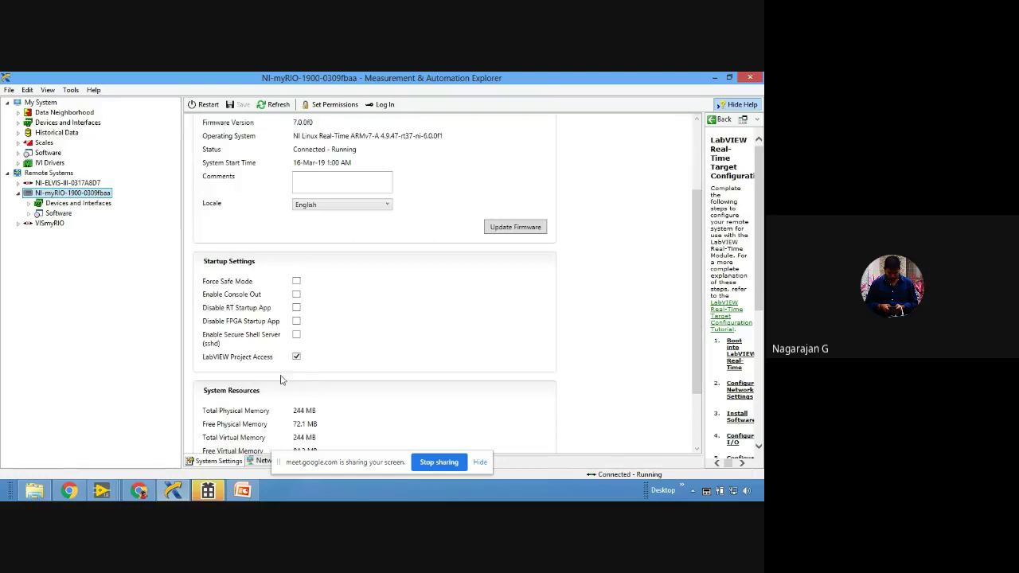
click(296, 310)
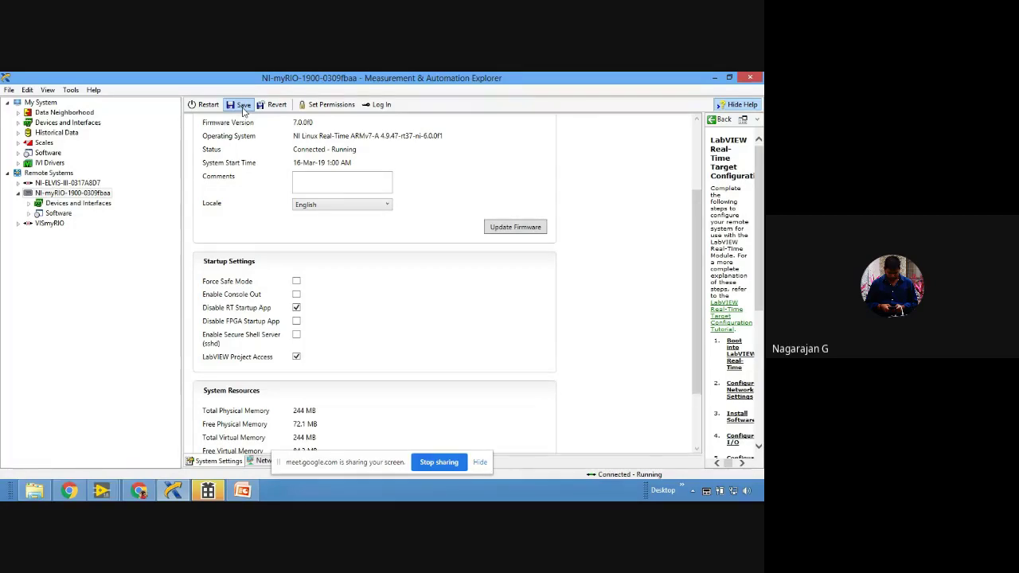
Save the myRIO startup settings, which brings up a Log In dialog.
click(243, 108)
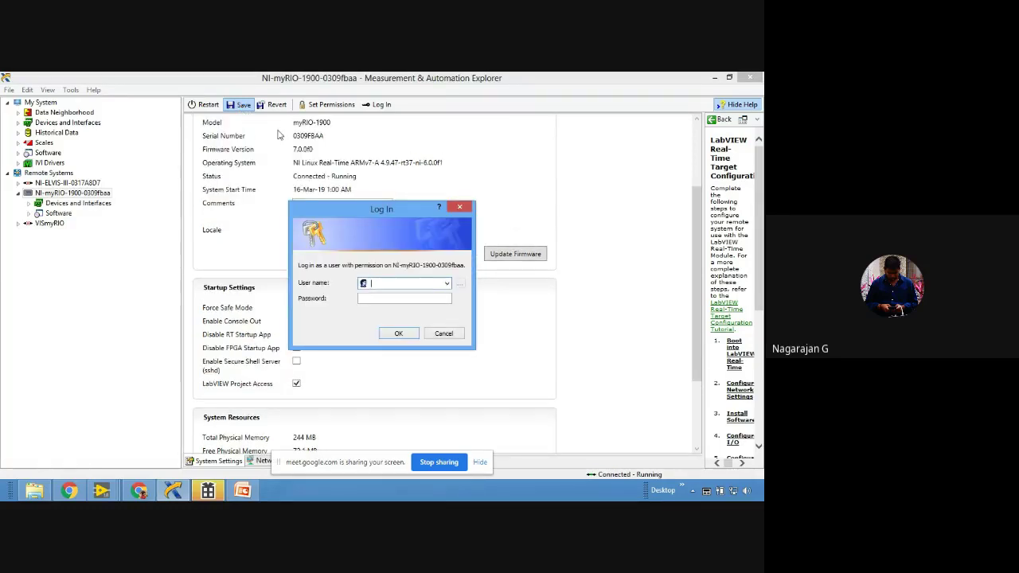
Log in with the administrator user name and save the startup settings again.
click(446, 284)
click(359, 313)
text(ADMIN)
click(398, 334)
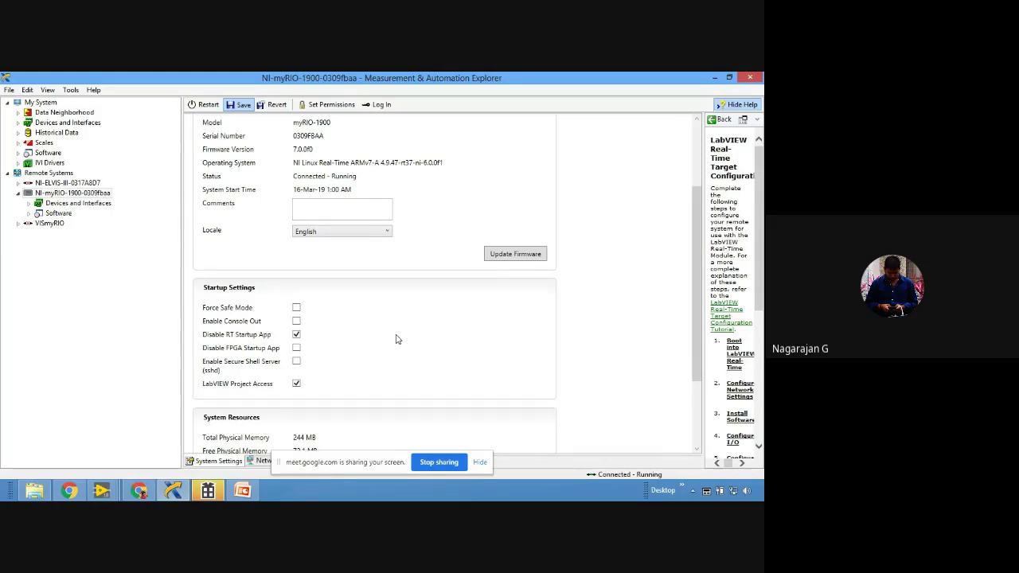
click(245, 106)
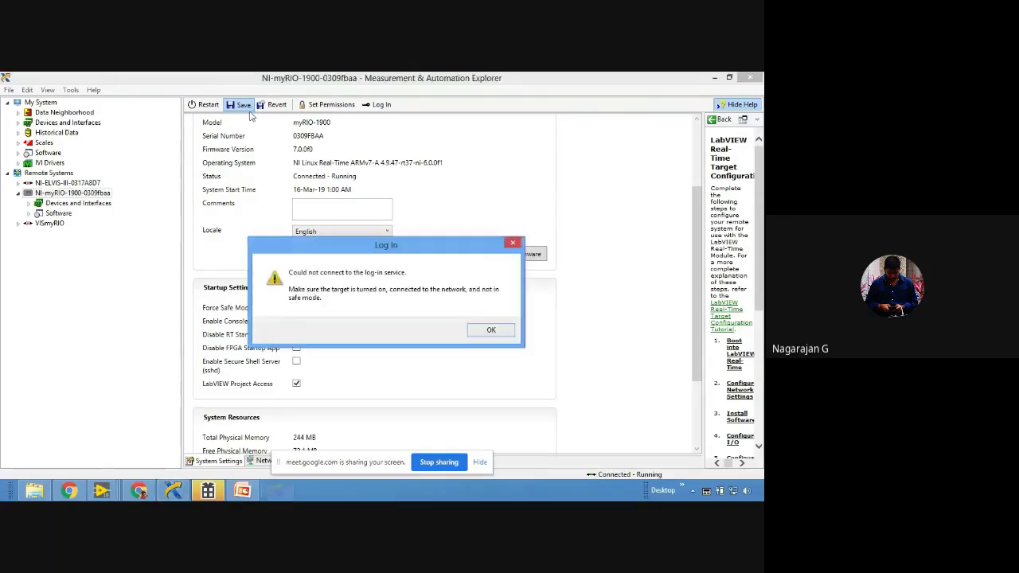
Dismiss the log-in service error to reach the restart prompt.
click(482, 333)
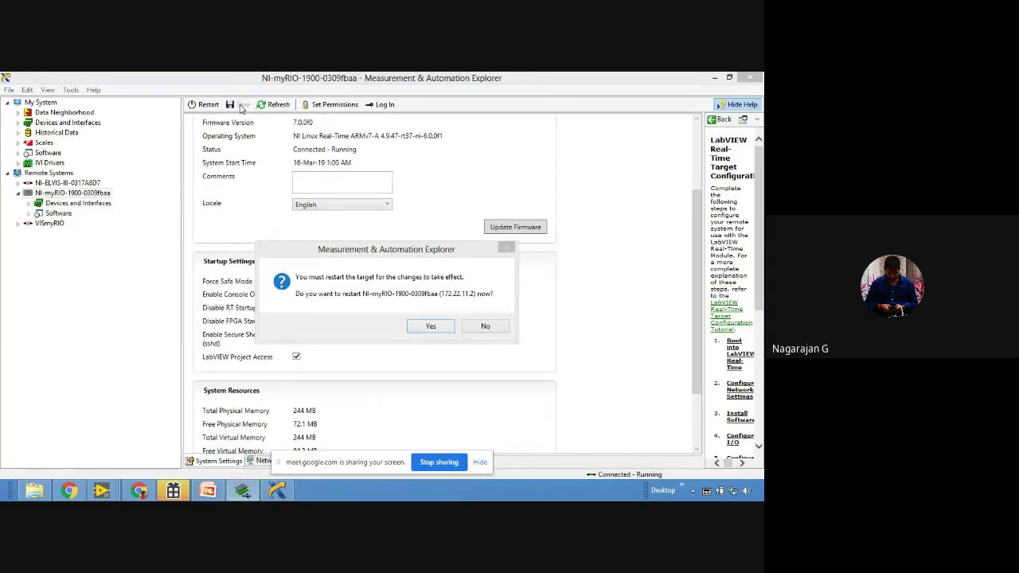
Restart the myRIO target, then view the board's live IP Webcam feed in Chrome.
click(426, 326)
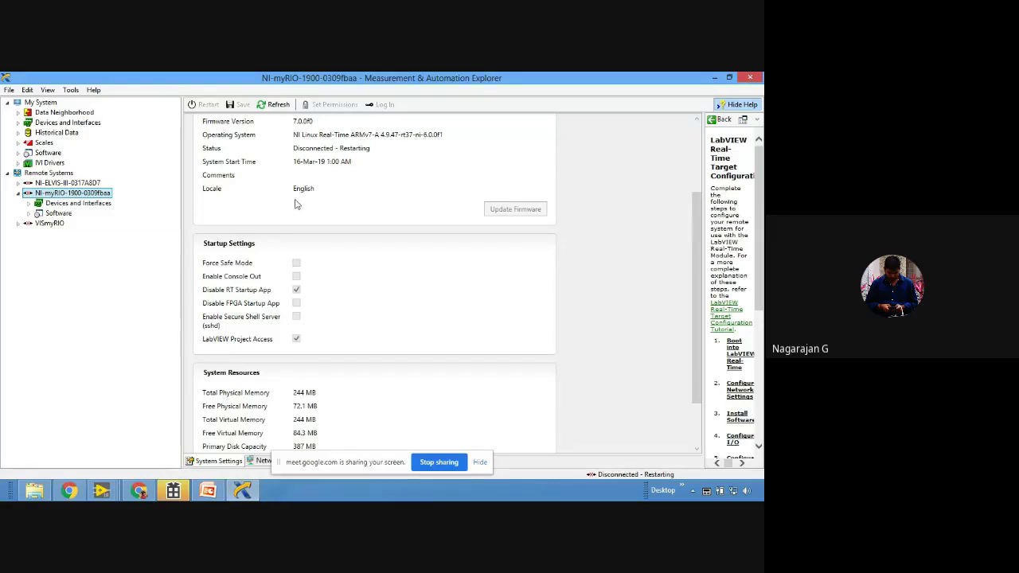
click(139, 491)
click(201, 79)
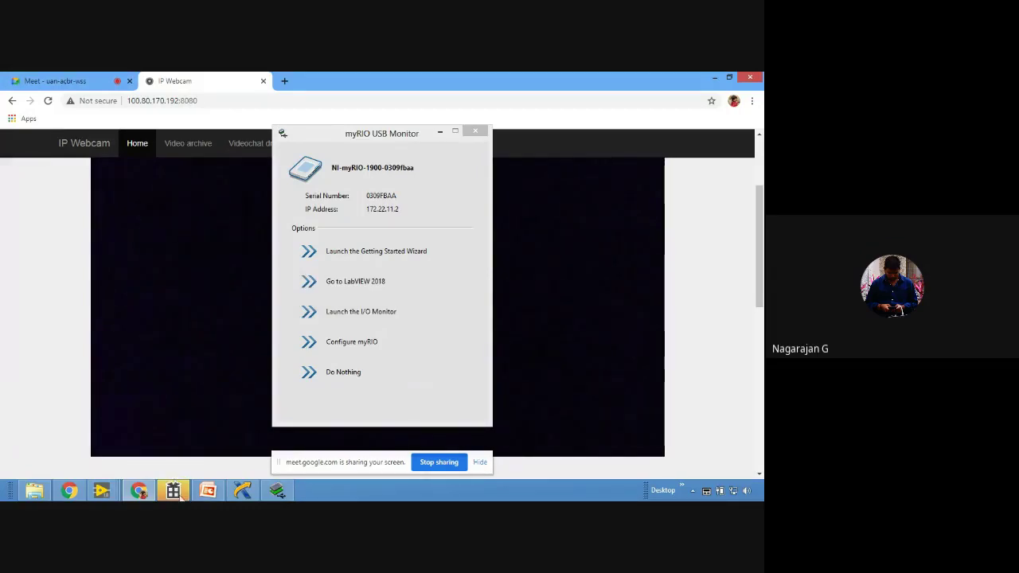
Return from myRIO USB Monitor toward the STANDALONE.lvproj LabVIEW project.
mouse_move(180, 493)
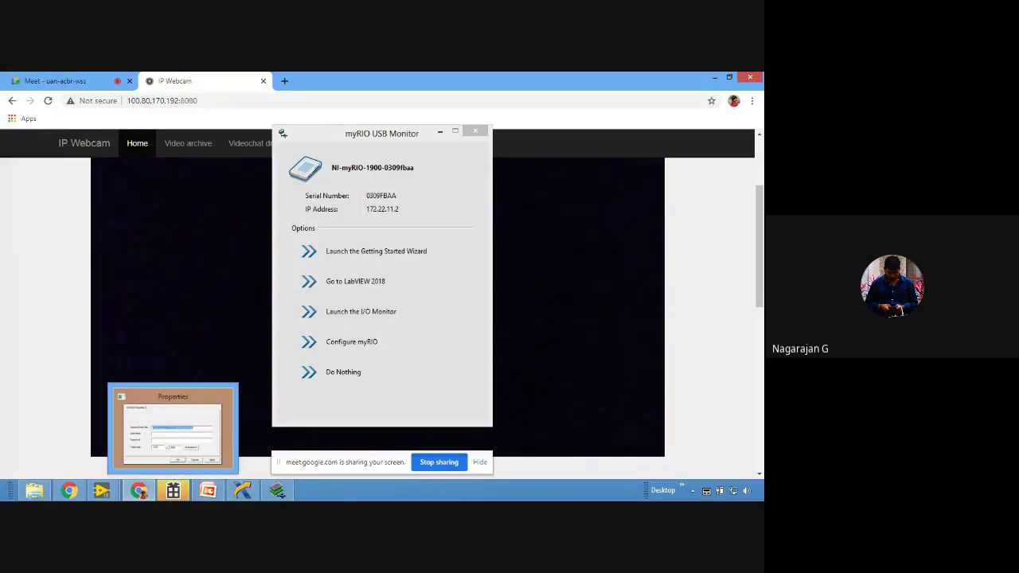
Bring the STANDALONE.lvproj project forward and minimize myRIO USB Monitor.
mouse_move(102, 491)
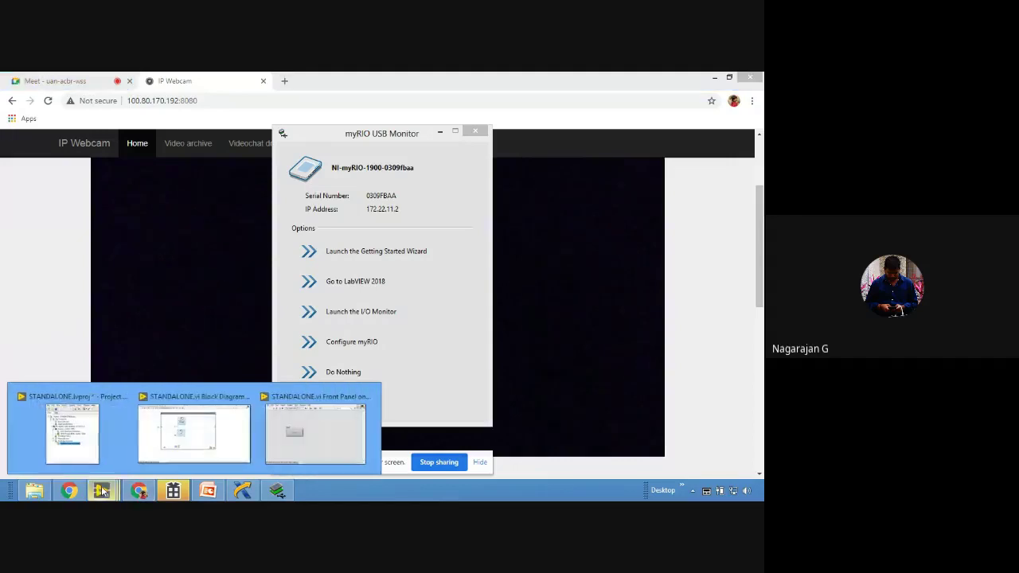
click(73, 442)
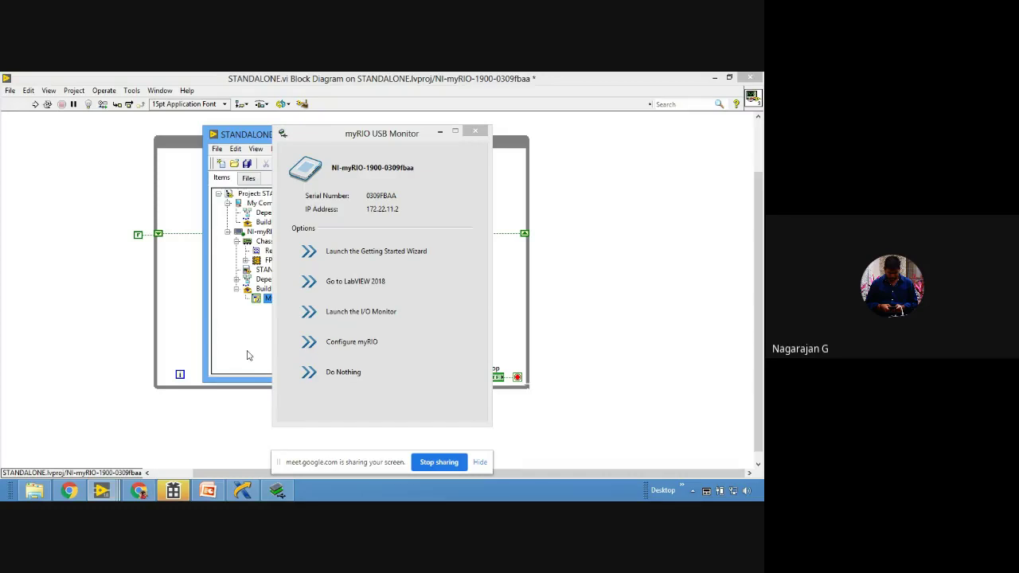
click(439, 132)
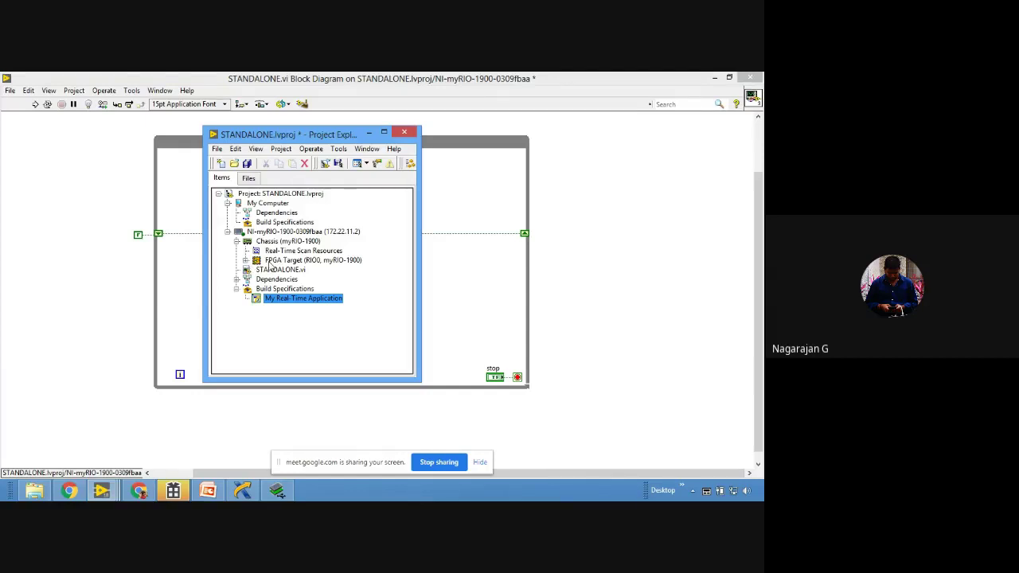
Add a new blank VI, Untitled 4, under the myRIO's FPGA Target.
right_click(276, 263)
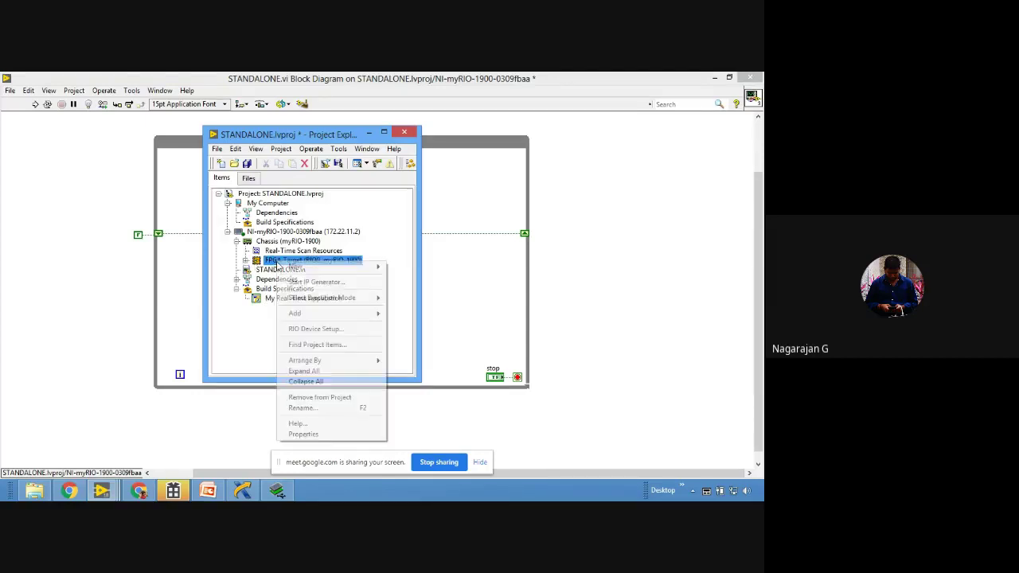
mouse_move(293, 267)
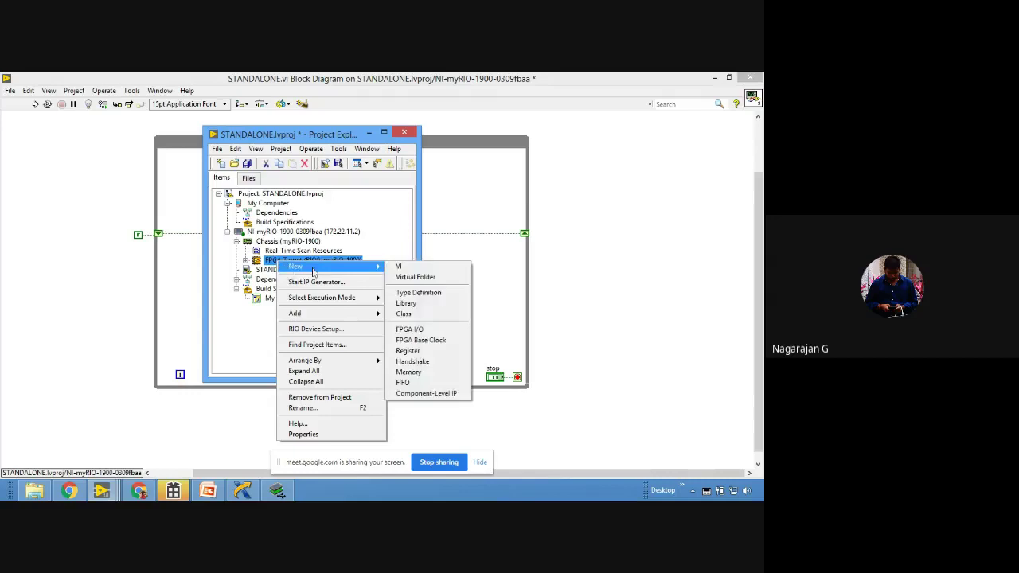
click(404, 269)
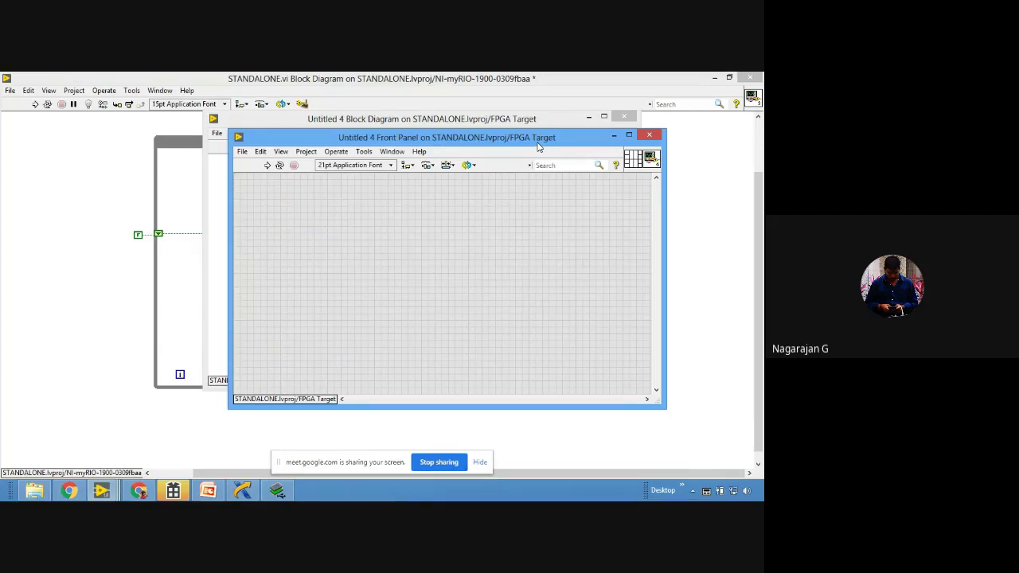
Maximize Untitled 4's block diagram with Ctrl+/ and browse the Structures and Numeric function palettes.
click(220, 213)
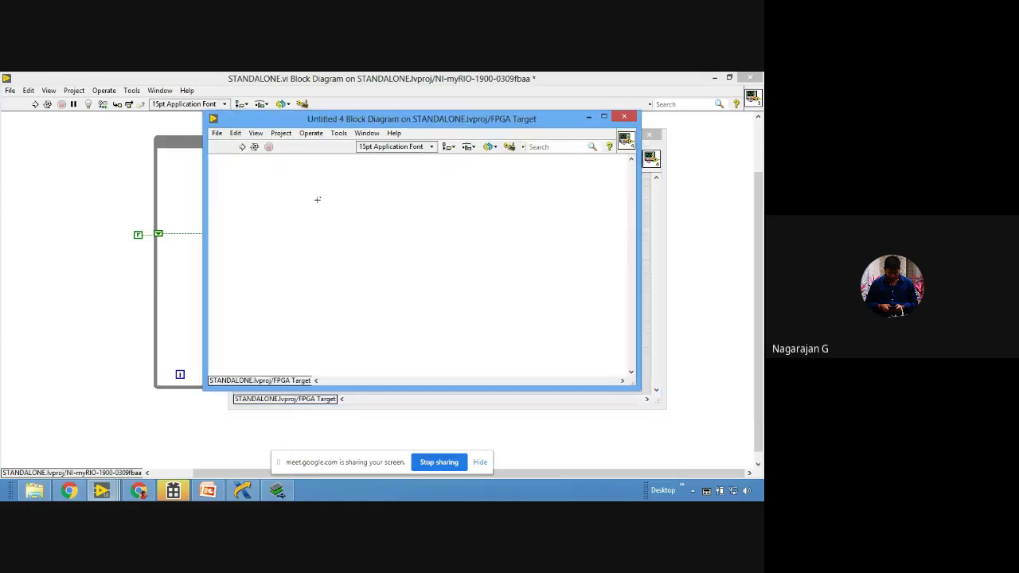
right_click(277, 191)
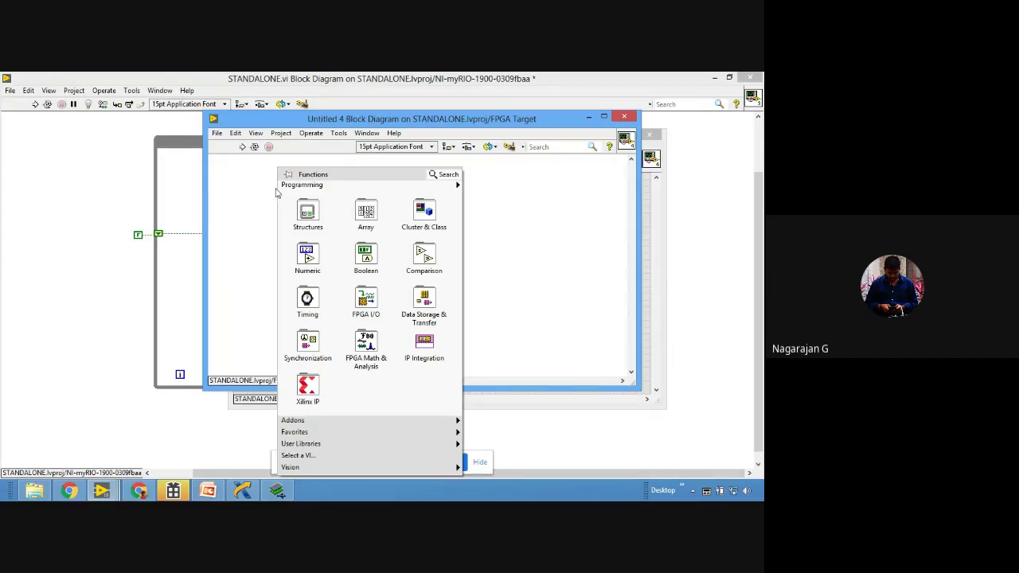
click(276, 191)
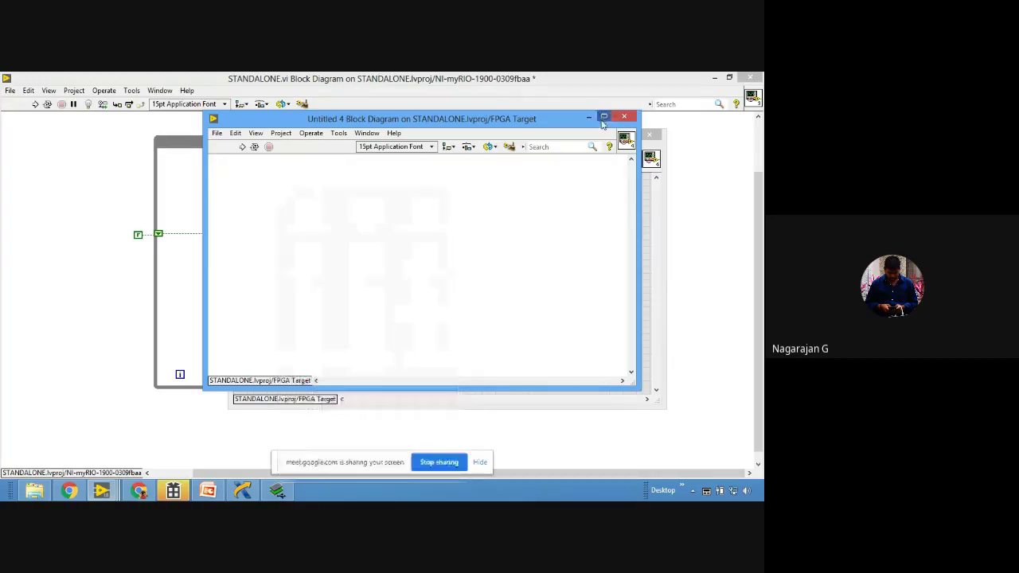
key(ctrl+/)
right_click(197, 171)
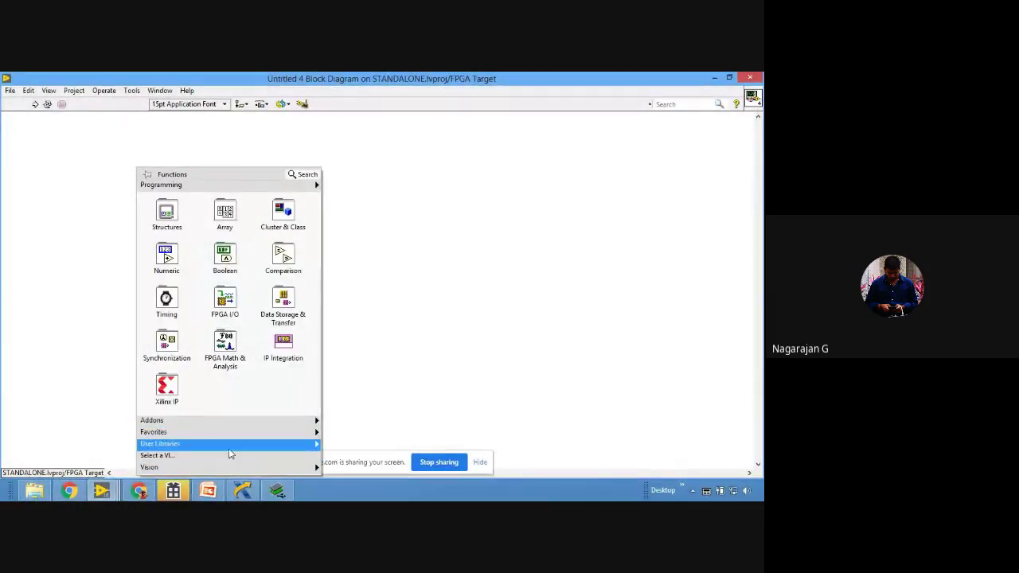
mouse_move(151, 230)
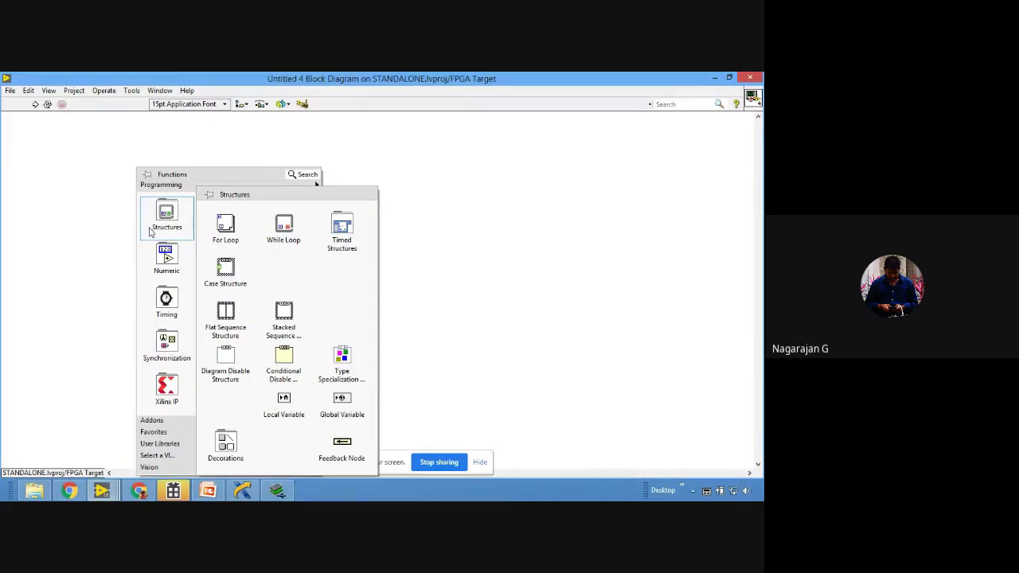
mouse_move(172, 270)
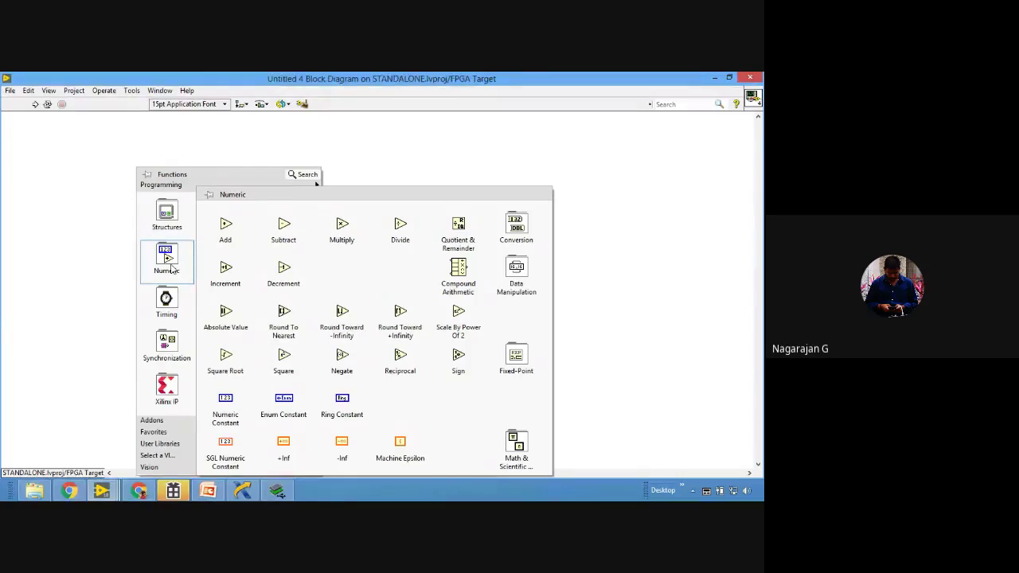
Draw a While Loop from the Structures palette across the block diagram.
click(96, 217)
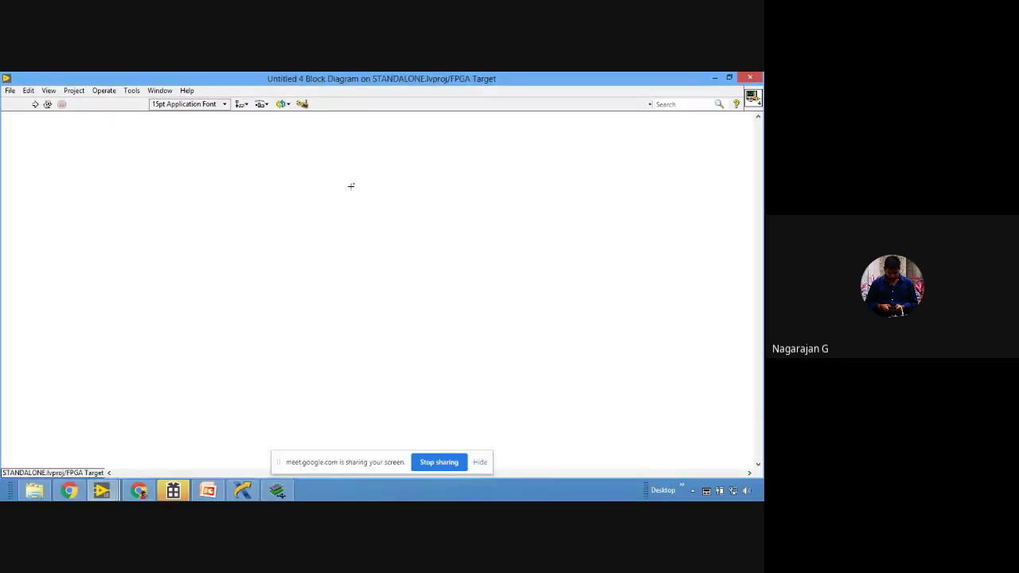
right_click(315, 177)
mouse_move(303, 217)
click(434, 222)
drag(237, 131, 569, 347)
Create a stop control wired to the While Loop's conditional terminal.
right_click(555, 337)
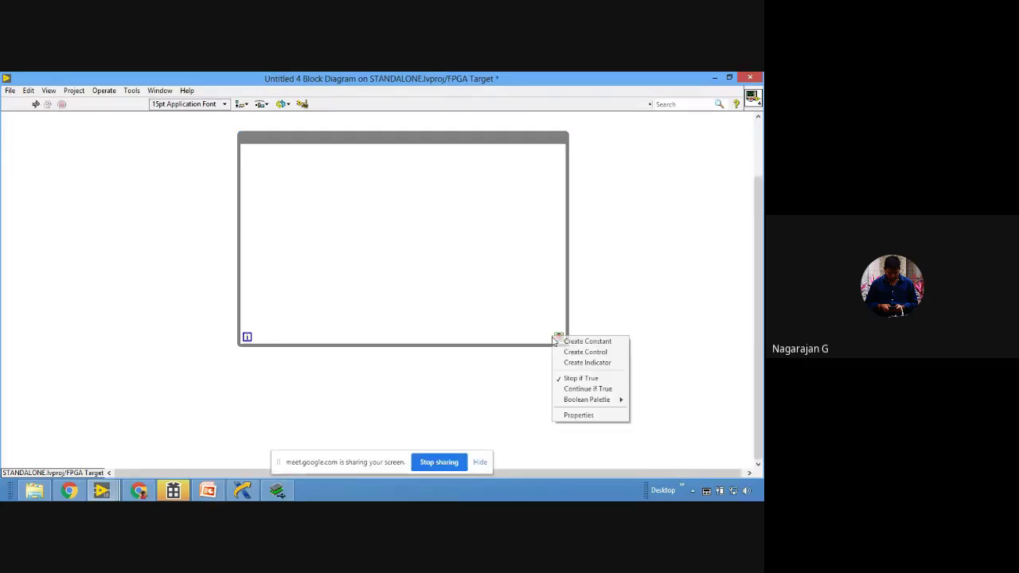
click(581, 352)
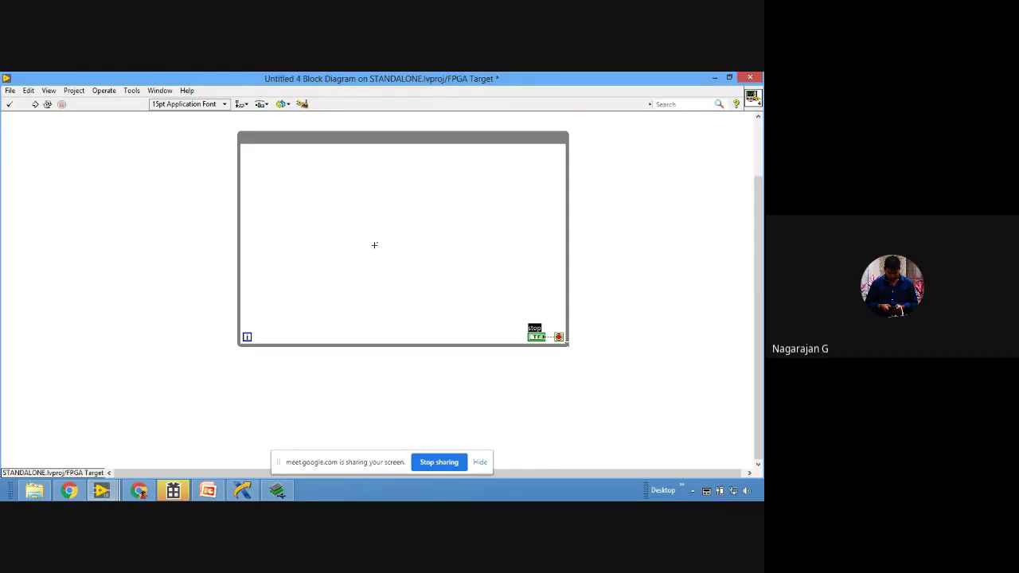
right_click(334, 203)
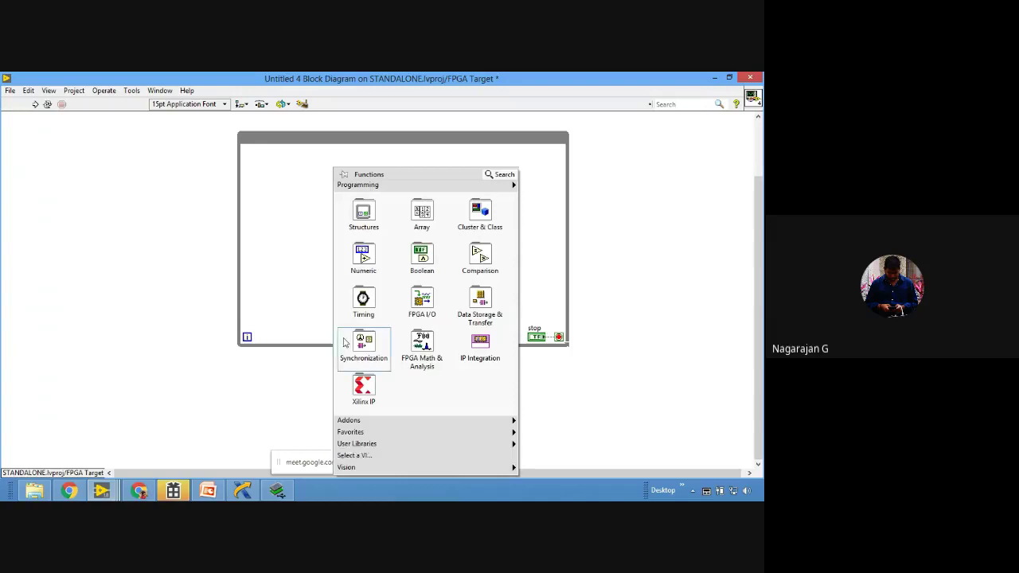
click(217, 402)
Drag the LED0 onboard I/O item from the FPGA Target into the While Loop.
mouse_move(101, 489)
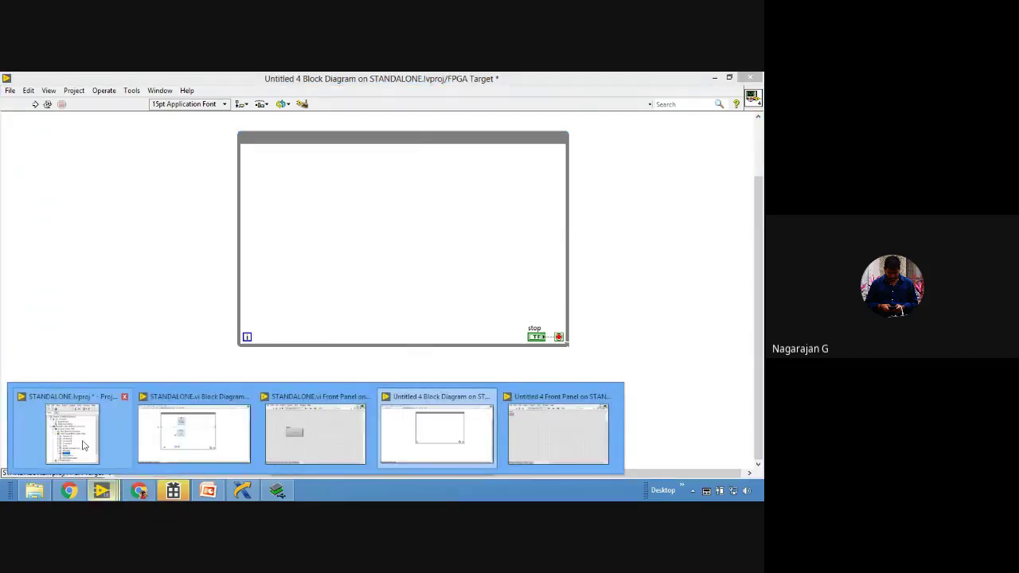
click(71, 430)
scroll(408, 278, down, 1)
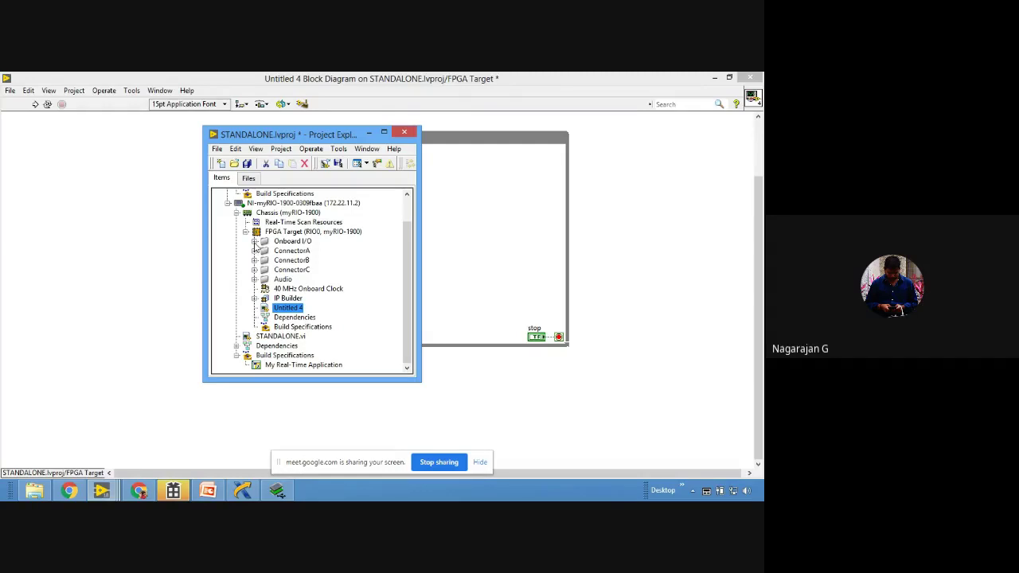
click(254, 243)
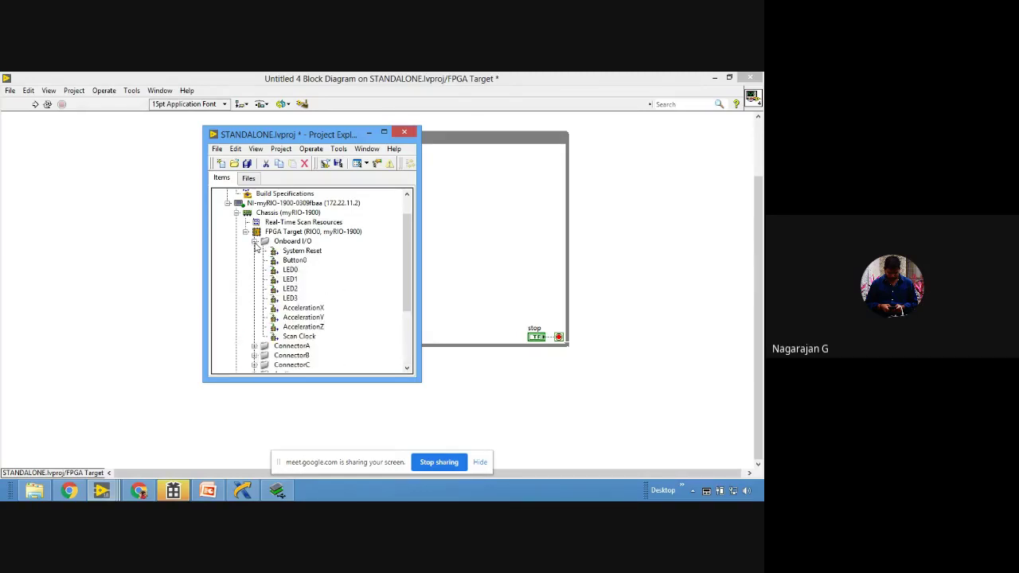
click(288, 270)
drag(288, 271, 484, 231)
click(426, 222)
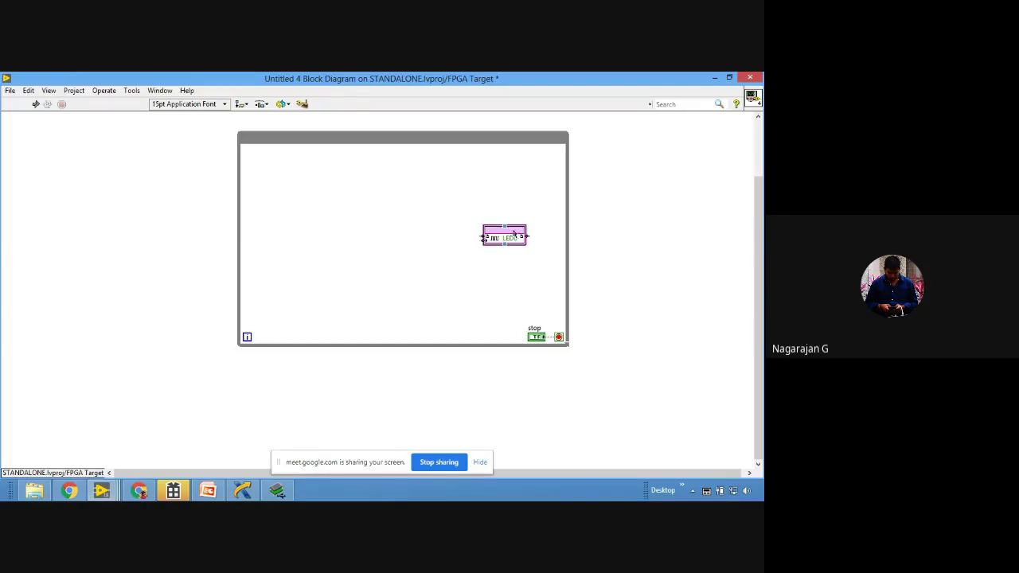
Move the LED0 node up and left, then drag a Button0 I/O node onto the diagram.
drag(514, 232, 447, 198)
right_click(321, 217)
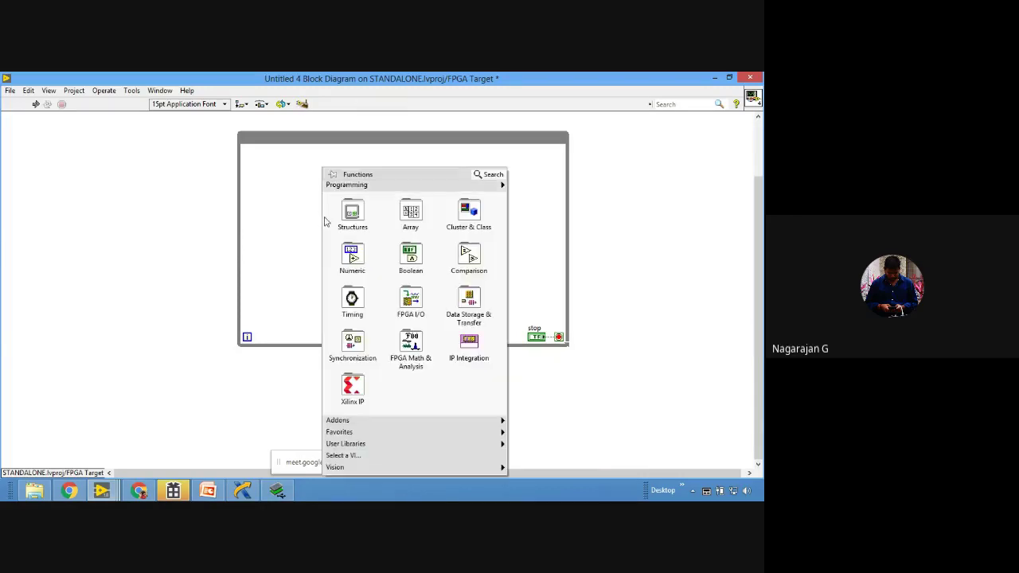
click(298, 219)
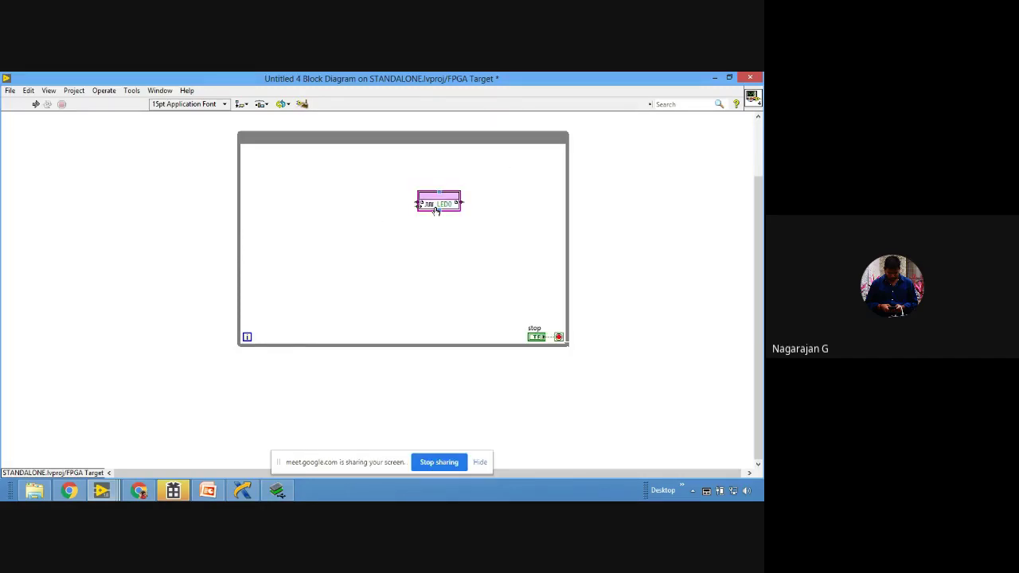
click(102, 490)
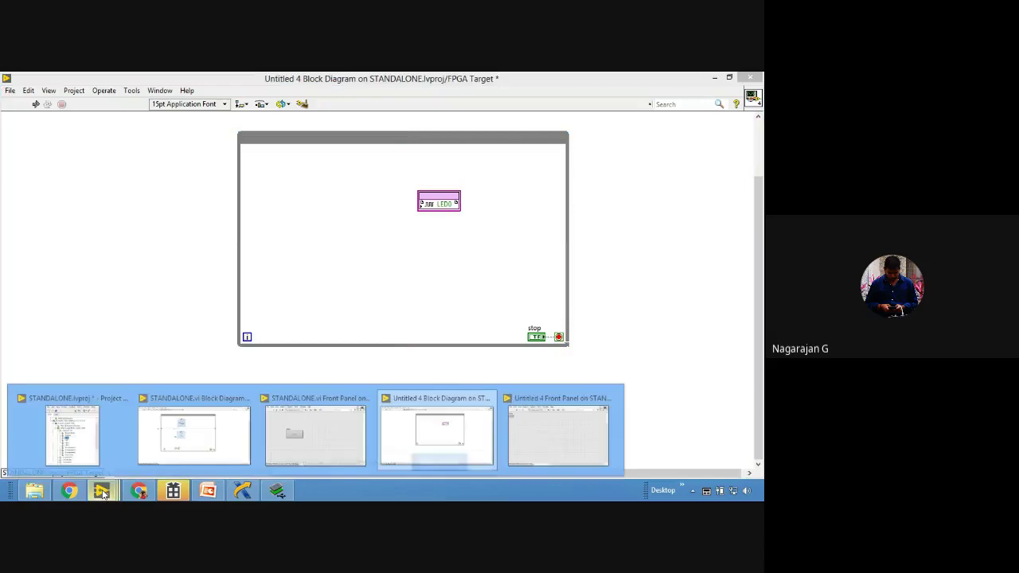
click(92, 459)
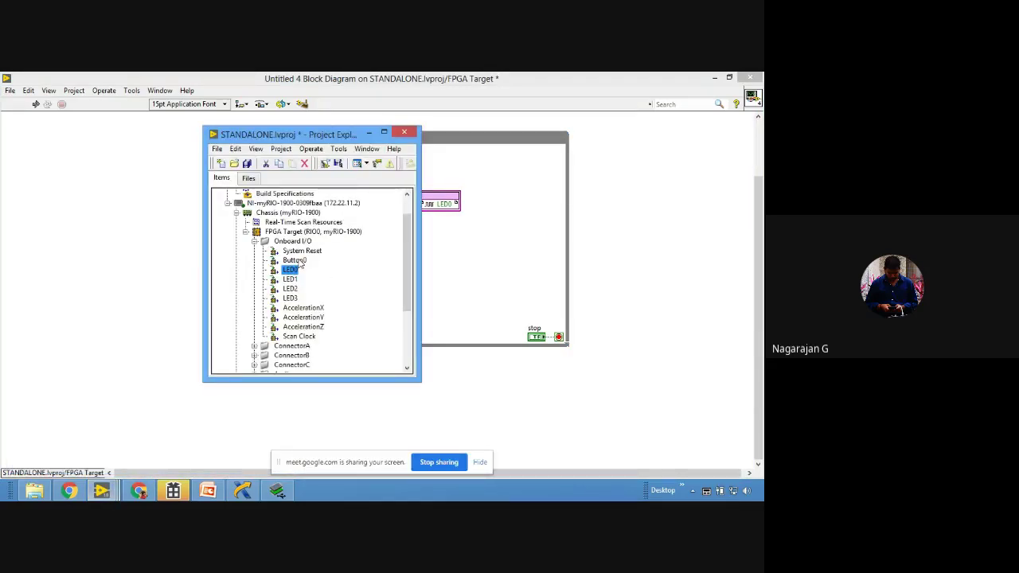
drag(299, 263, 312, 197)
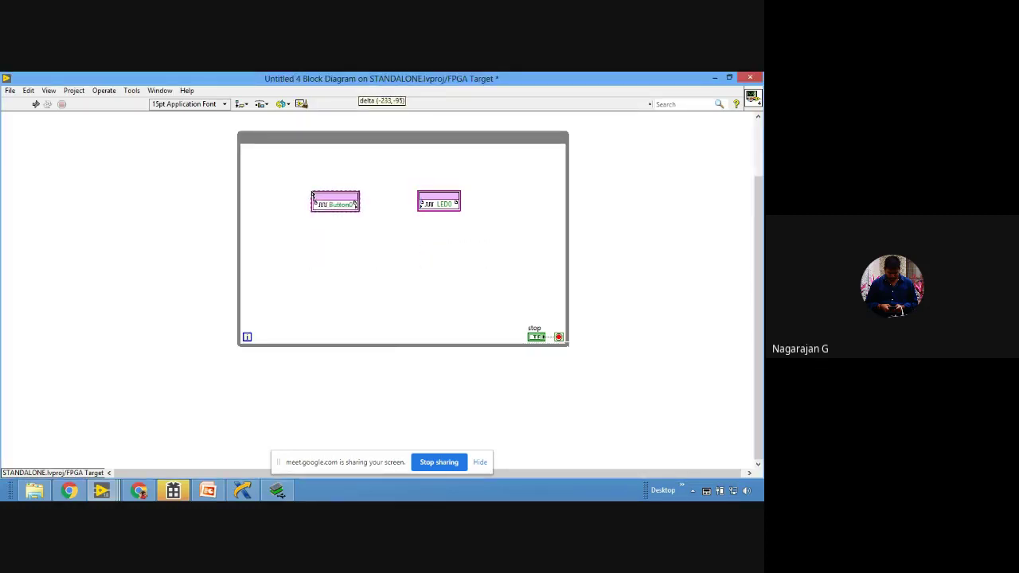
Wire the Button0 node's output into the LED0 node's input.
right_click(362, 207)
click(342, 222)
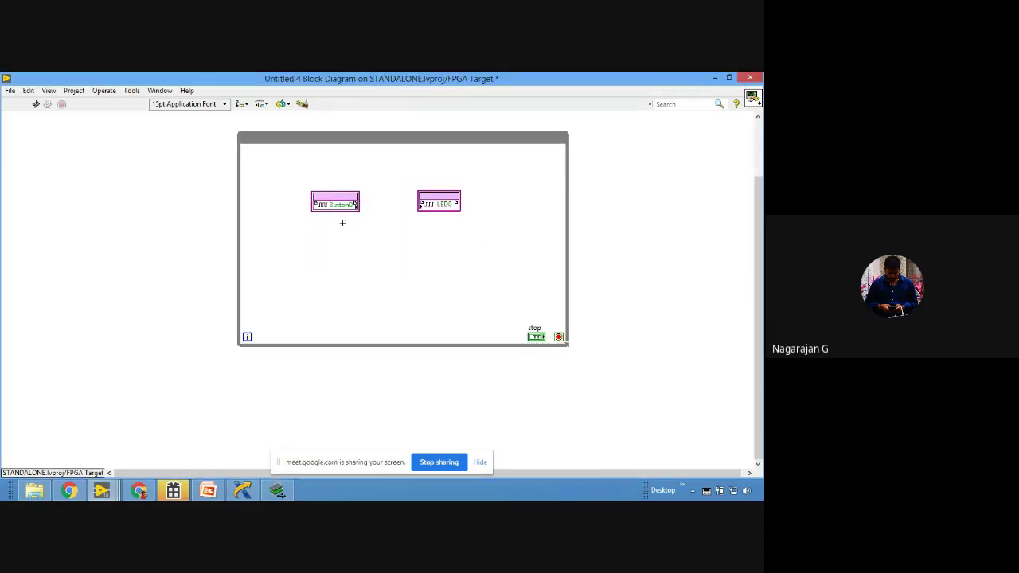
click(359, 206)
click(419, 206)
Undo the last change and inspect the unconfigured I/O Item node's options.
key(ctrl+z)
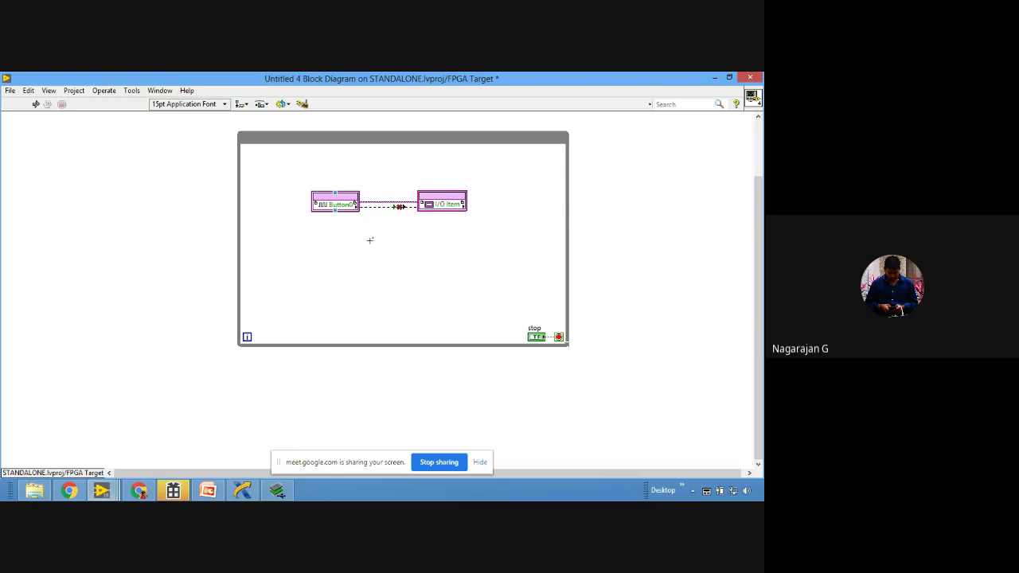
right_click(433, 206)
mouse_move(475, 294)
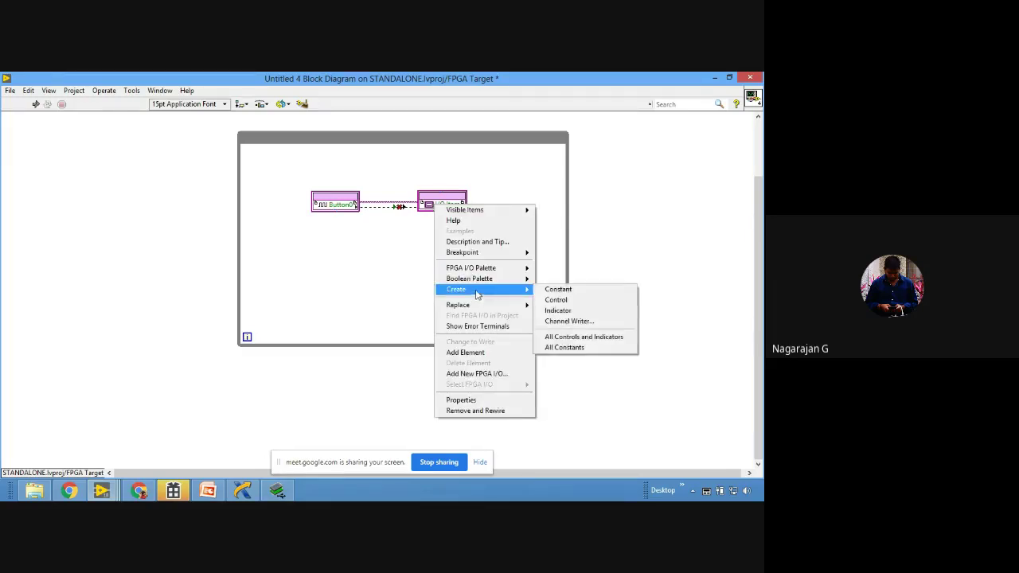
click(400, 302)
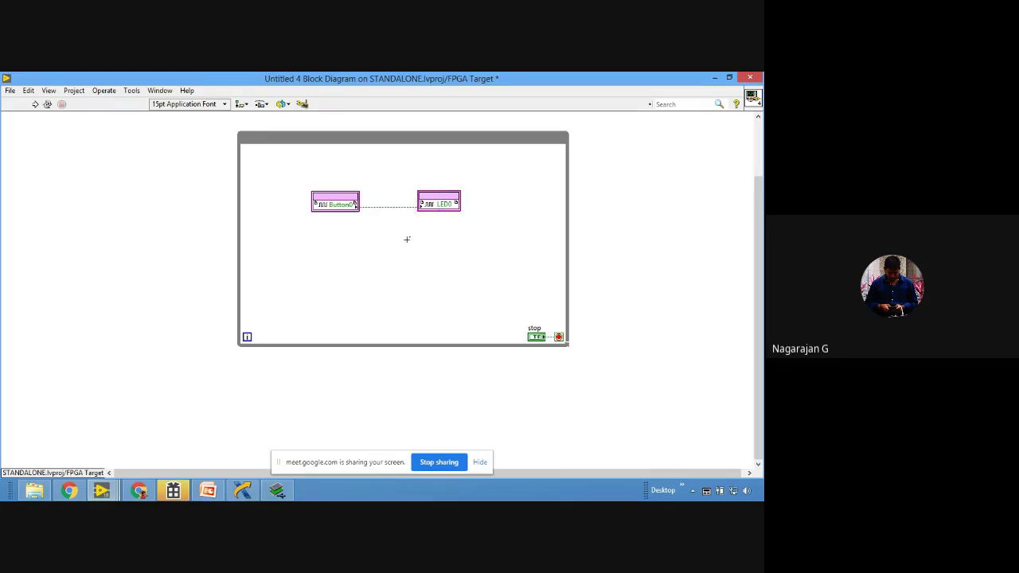
Place a Wait timing function in the loop with its counter units set to mSec.
right_click(406, 239)
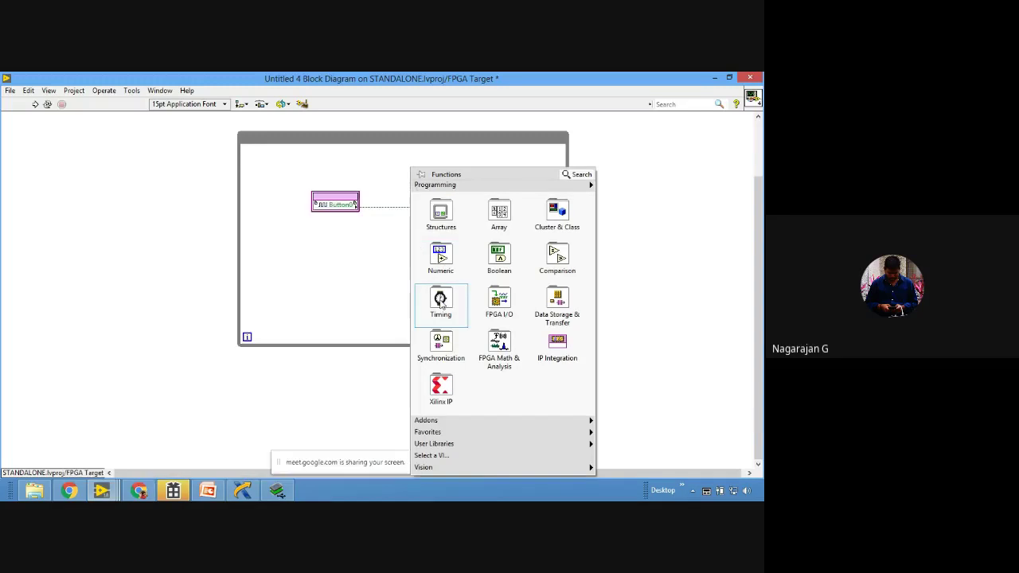
mouse_move(441, 302)
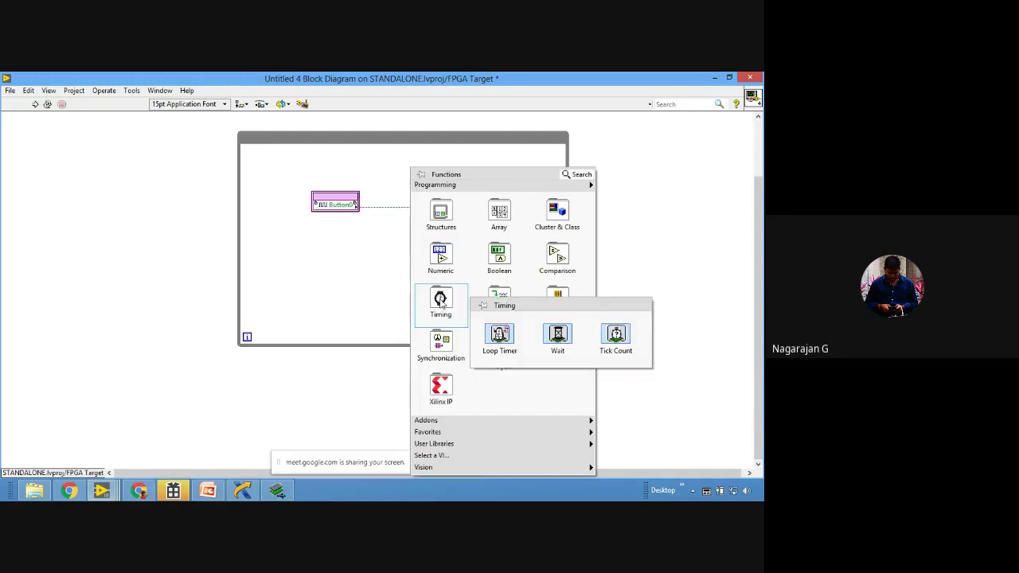
click(563, 344)
click(360, 269)
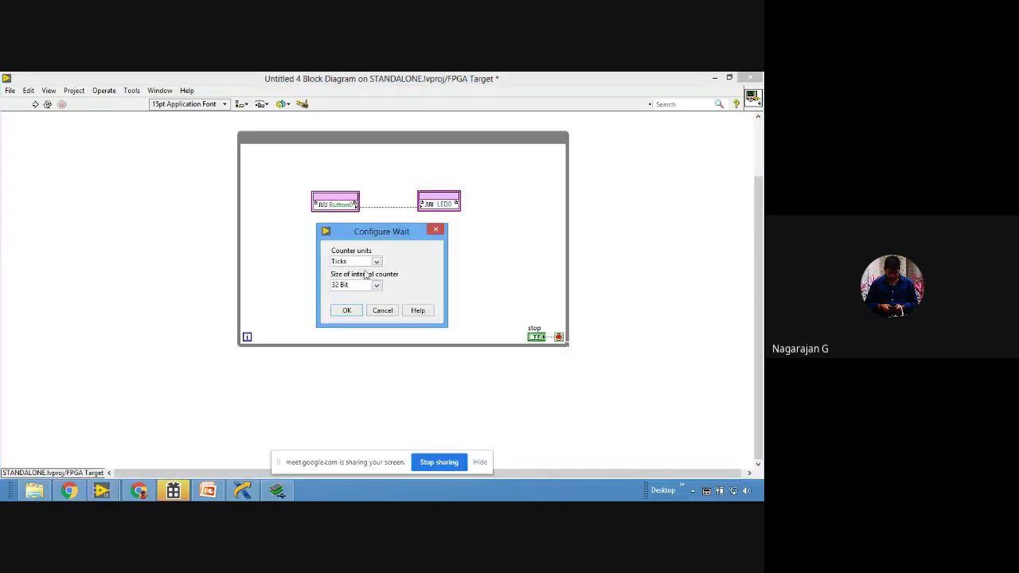
click(375, 261)
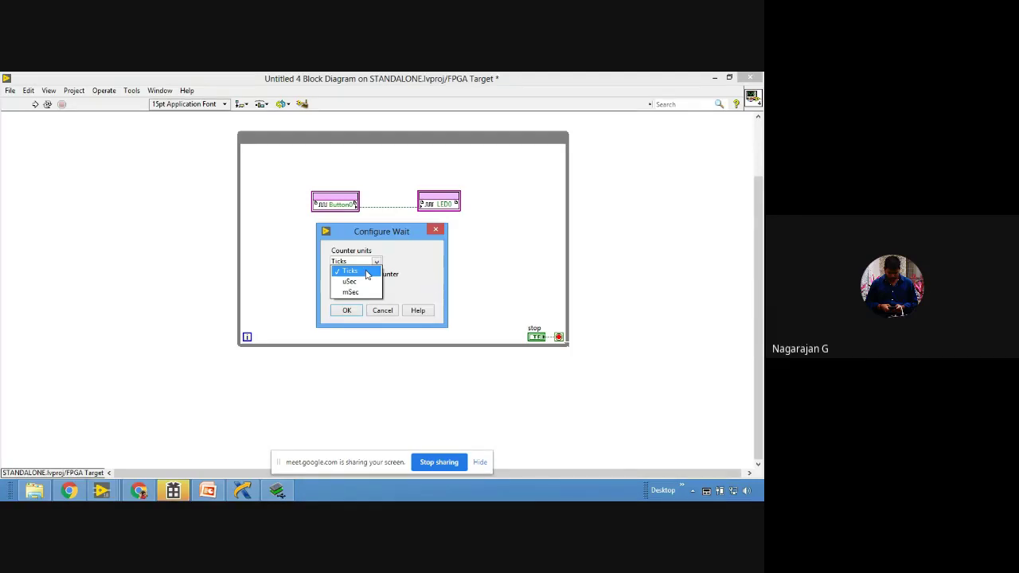
click(367, 272)
click(362, 261)
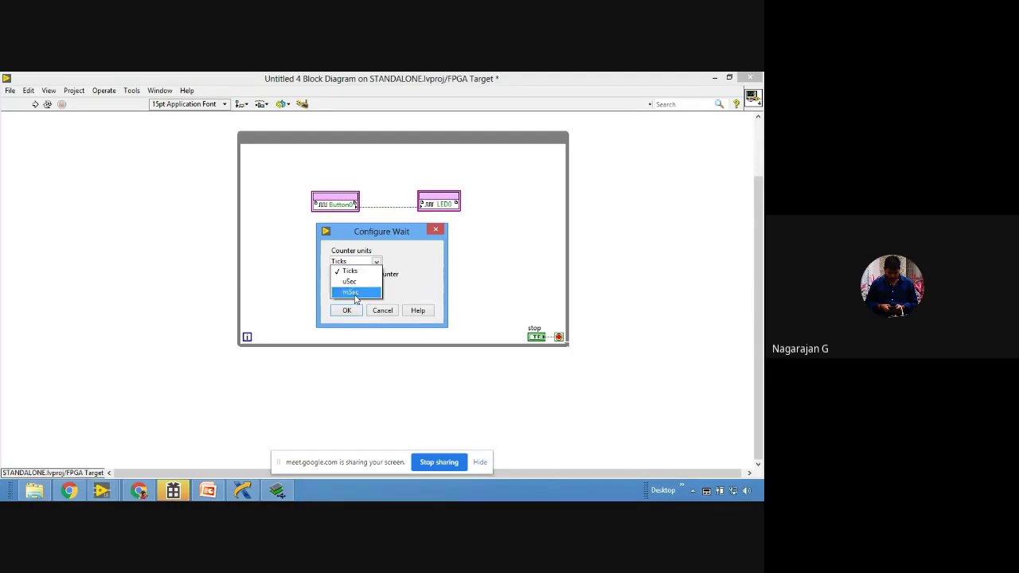
click(352, 291)
click(345, 311)
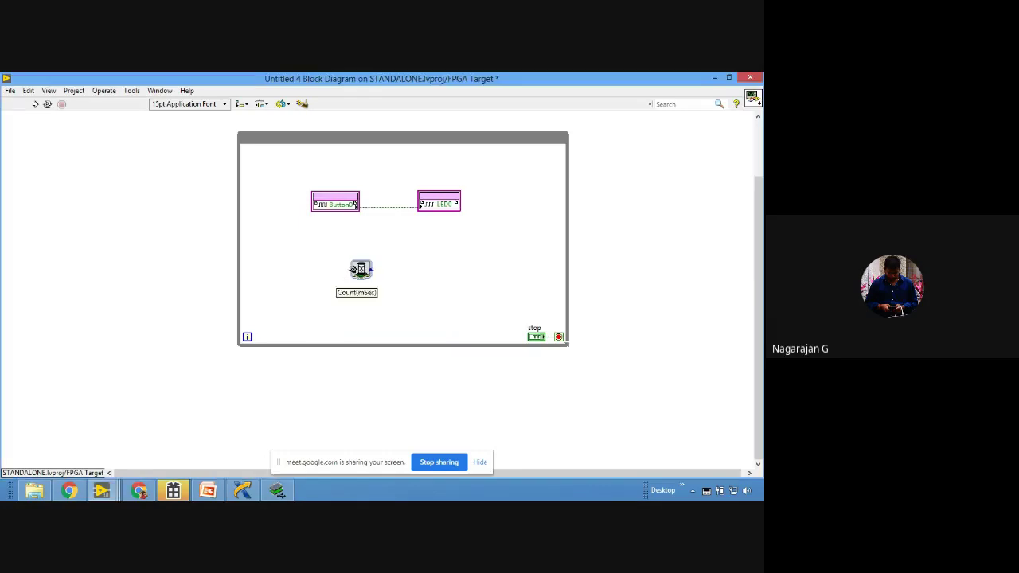
right_click(356, 272)
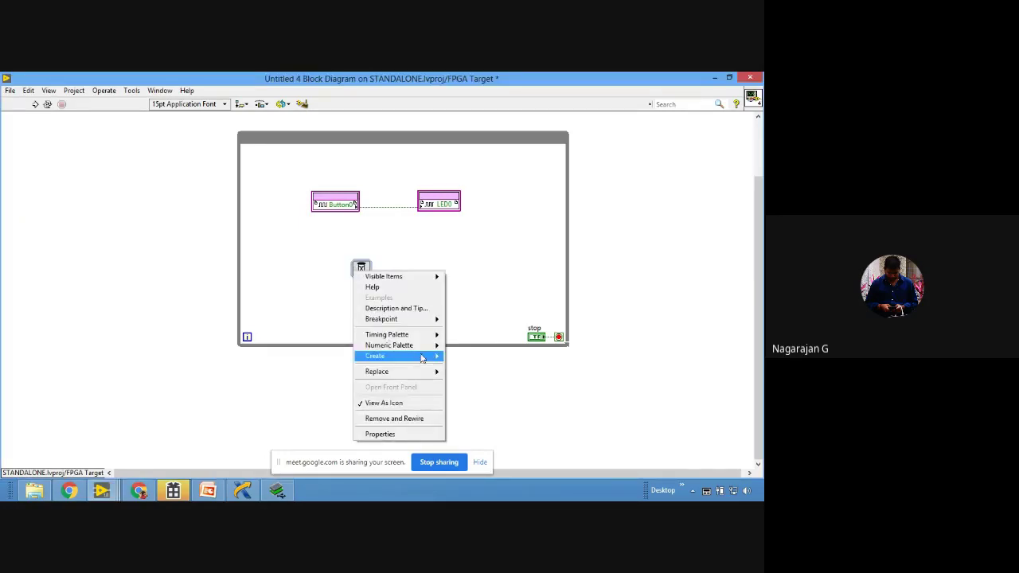
Feed the Wait a constant of 100 and run the FPGA VI.
click(454, 357)
text(1)
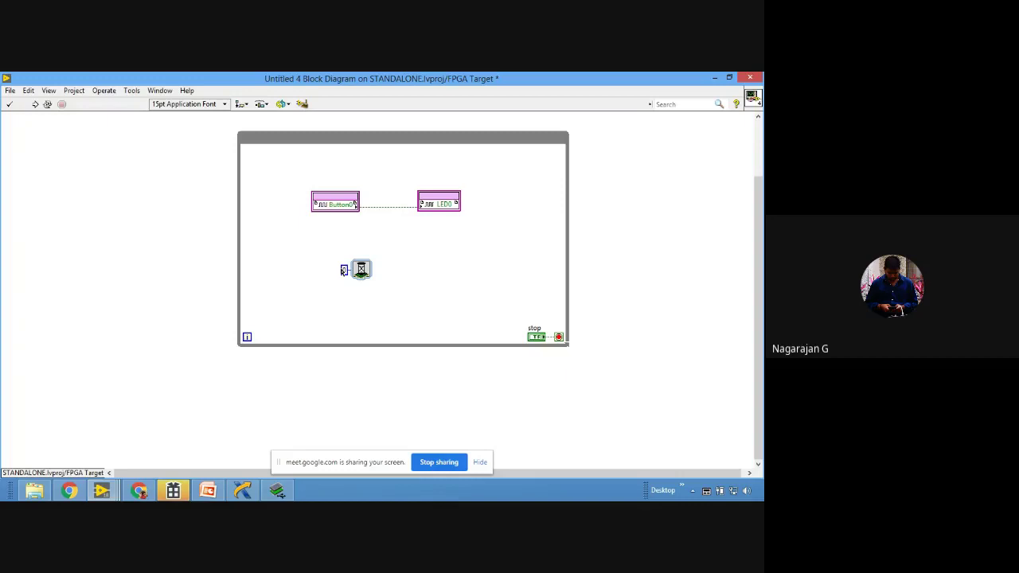
double_click(343, 271)
key(BackSpace)
key(BackSpace)
click(287, 245)
click(36, 104)
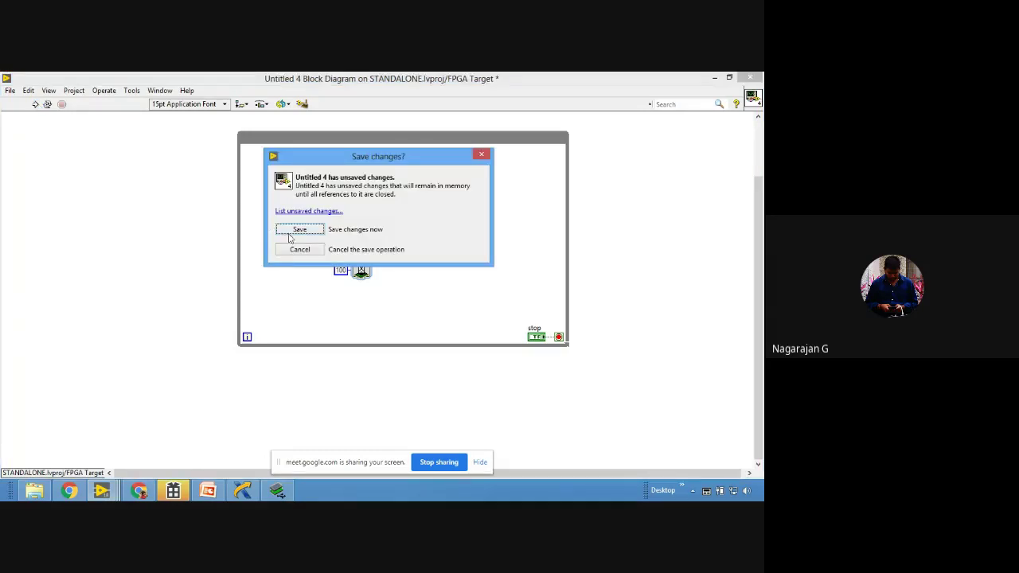
Save Untitled 4 under the file name 'BUTTON FPGA'.
click(288, 231)
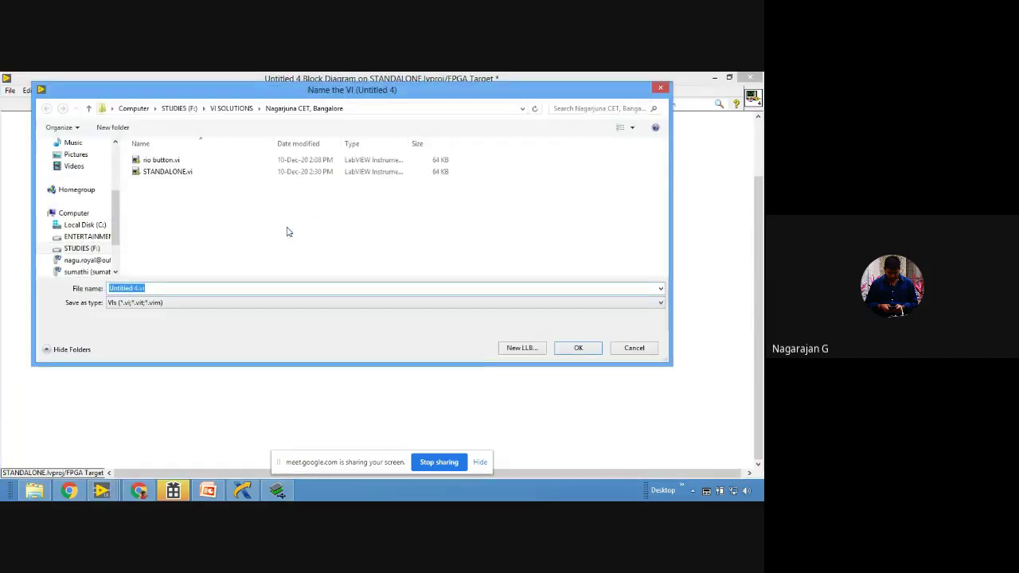
click(288, 230)
key(BackSpace)
key(BackSpace)
key(BackSpace)
key(BackSpace)
key(BackSpace)
key(BackSpace)
key(BackSpace)
key(BackSpace)
key(BackSpace)
key(BackSpace)
text(BUTTON FPGA)
key(Return)
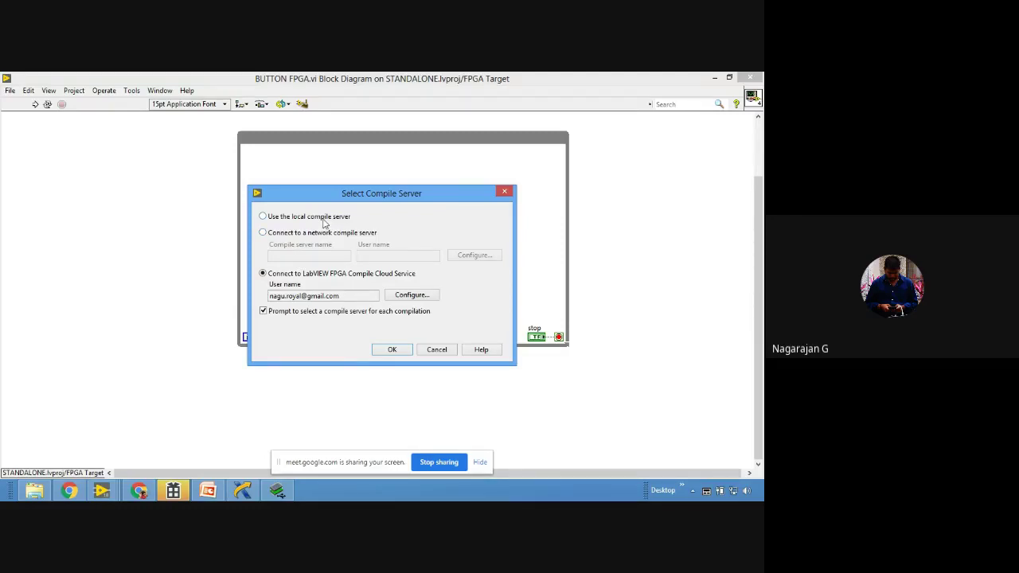
Start compiling on the LabVIEW FPGA Compile Cloud Service, then switch to the PowerPoint slides.
click(394, 350)
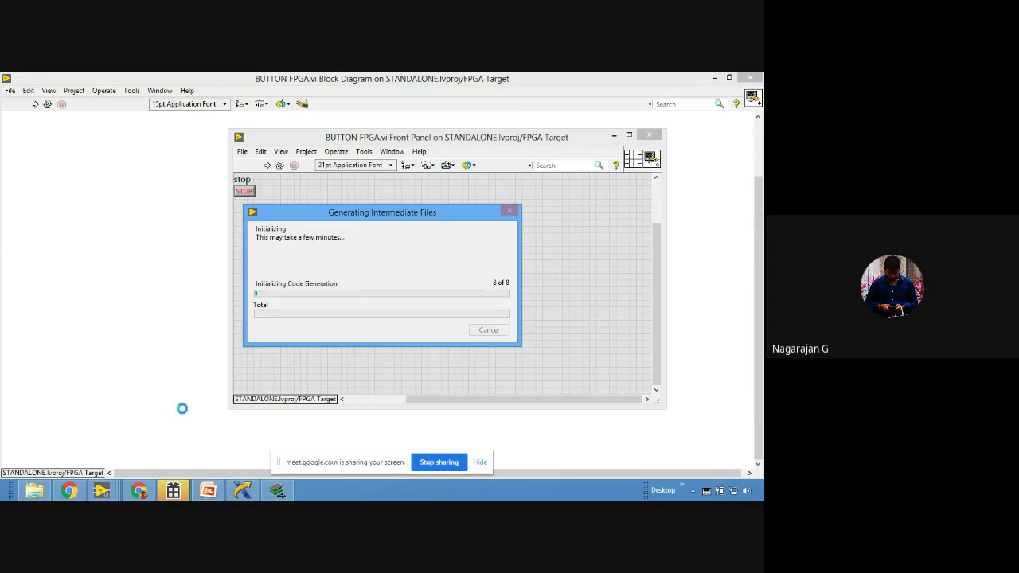
click(206, 492)
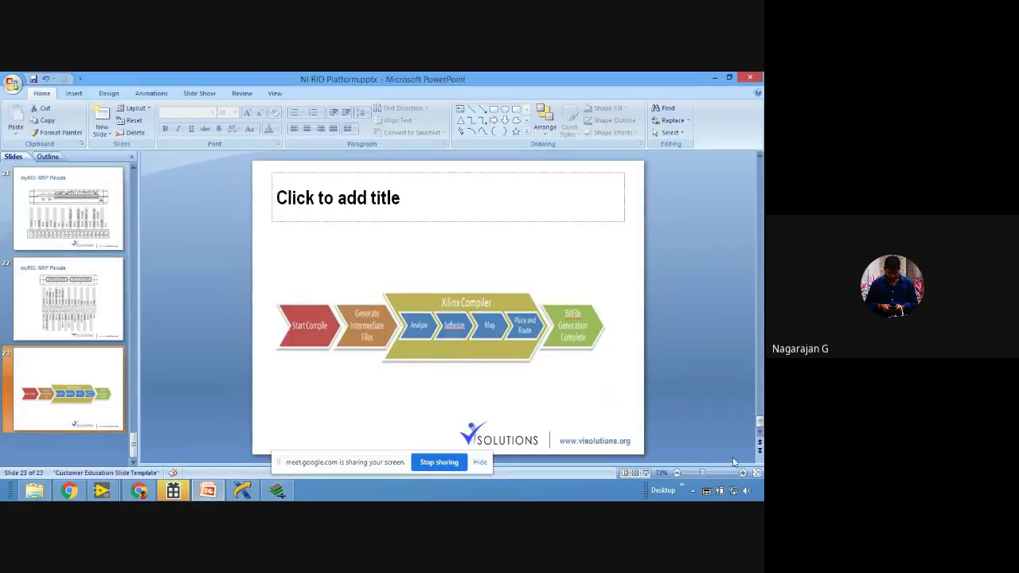
click(645, 474)
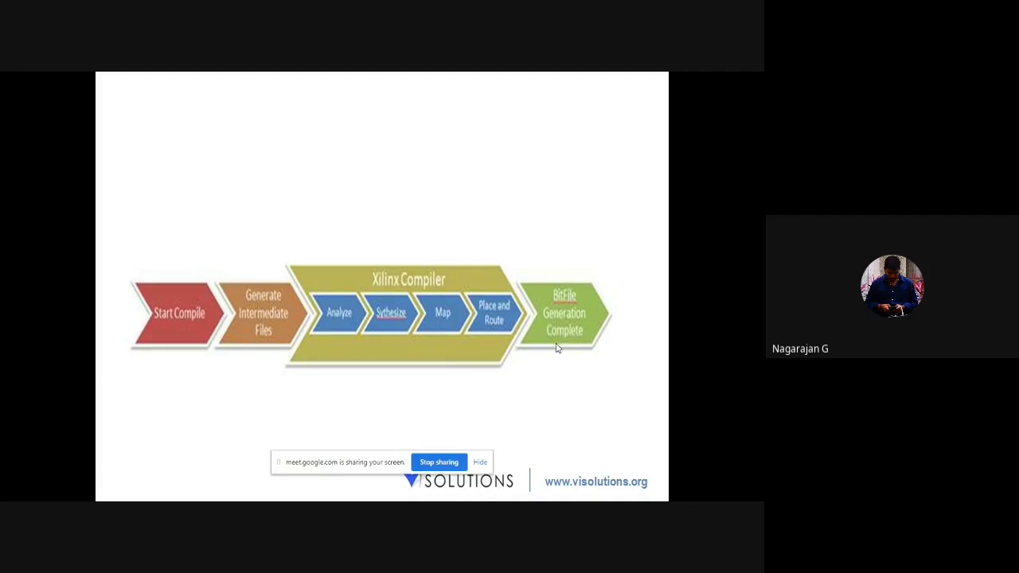
key(Escape)
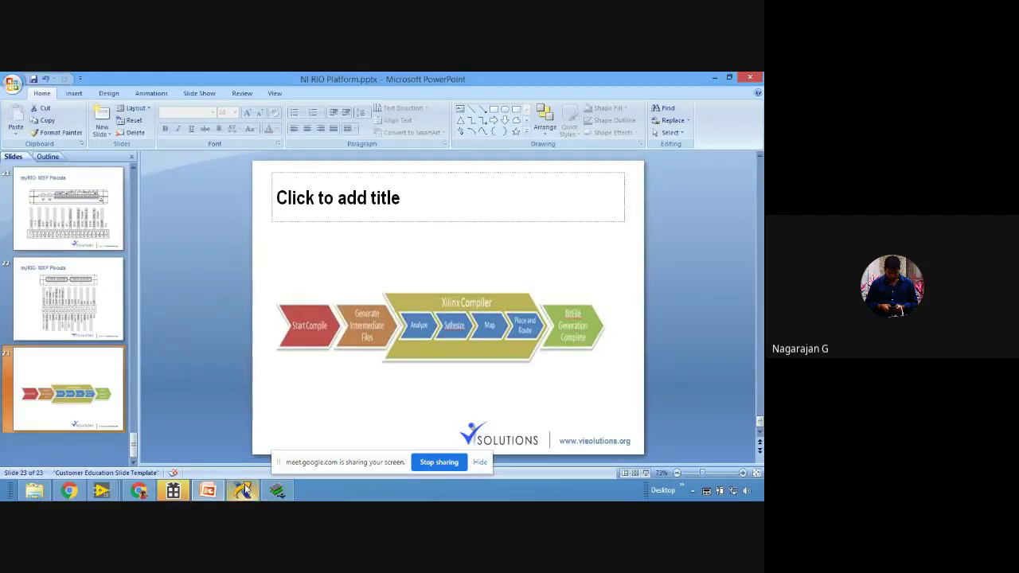
mouse_move(104, 491)
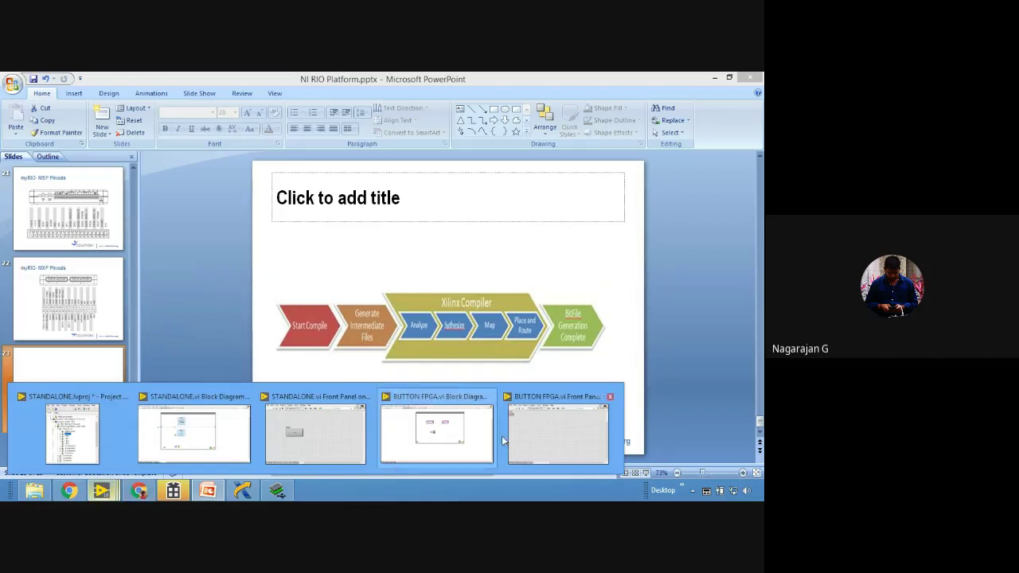
Check that BUTTON FPGA's compilation has reached synthesis, then return to the compile-flow slide.
key(alt+Tab)
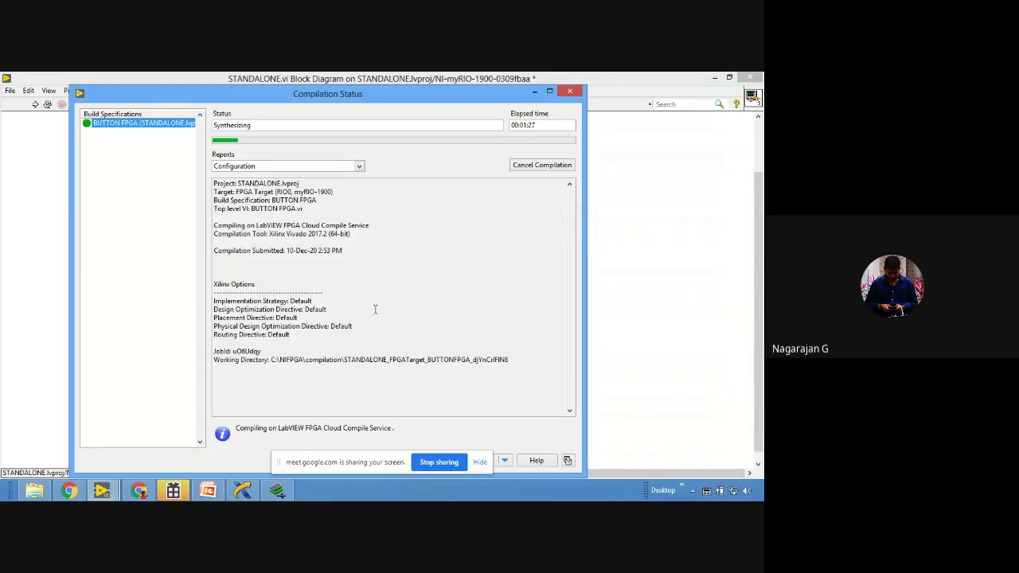
click(209, 491)
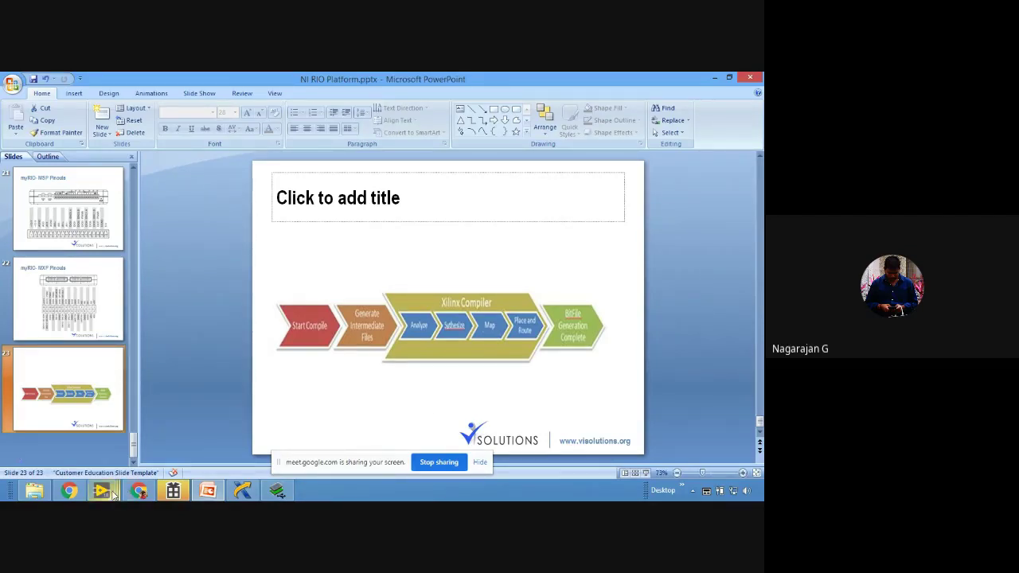
Bring LabVIEW's BUTTON FPGA Compilation Status window back in front of the compile-flow slide.
mouse_move(111, 491)
click(686, 446)
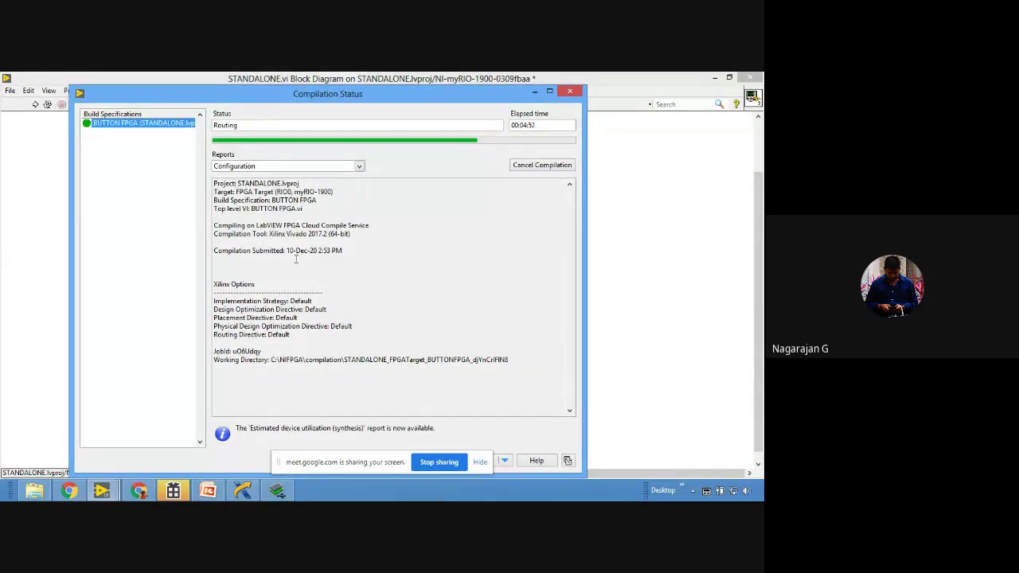
Return to the NI RIO Platform slides, then show thumbnails of all open LabVIEW windows.
click(209, 491)
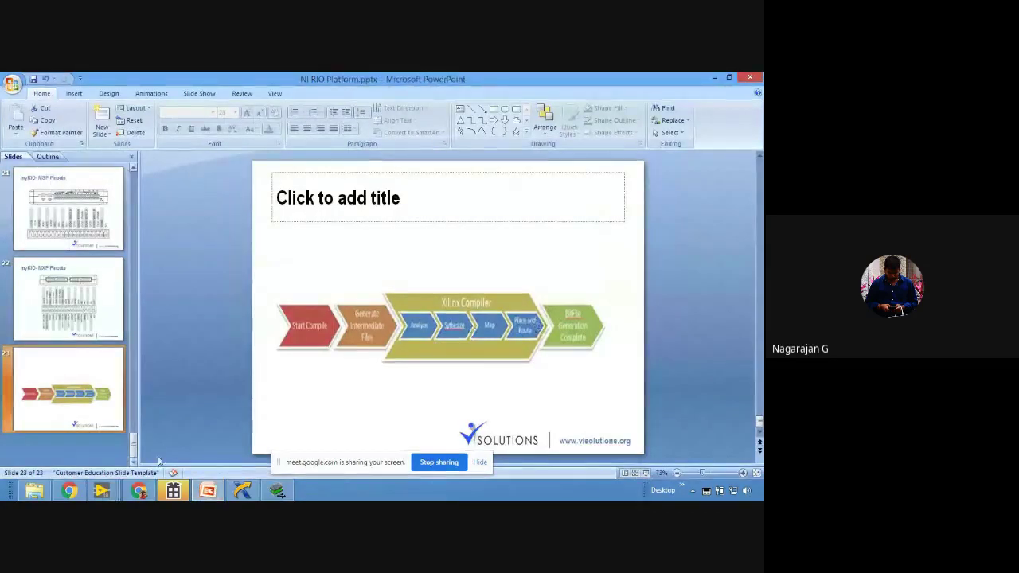
click(102, 491)
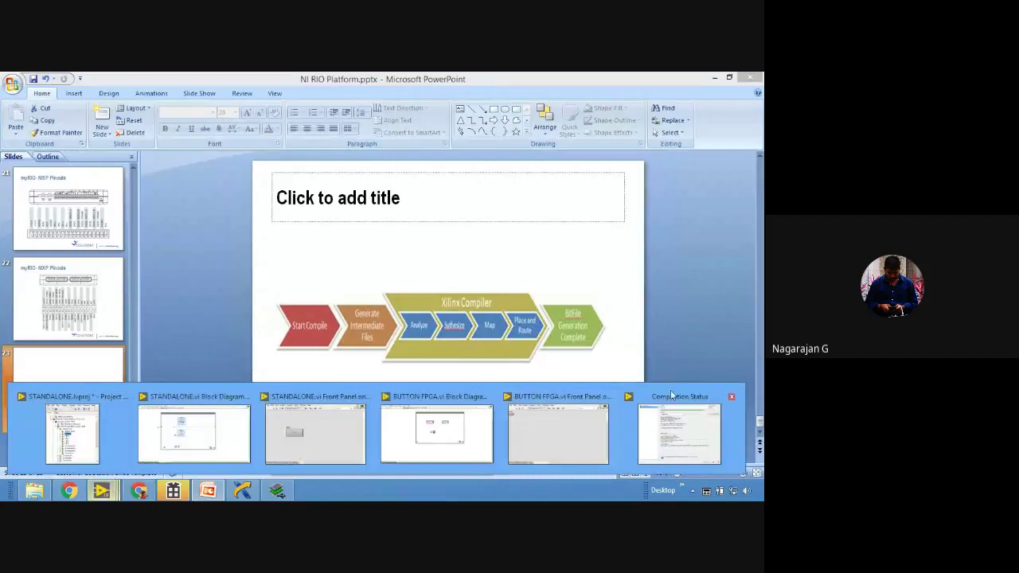
Bring the BUTTON FPGA Compilation Status forward and wait until it reports a successful compile.
click(670, 426)
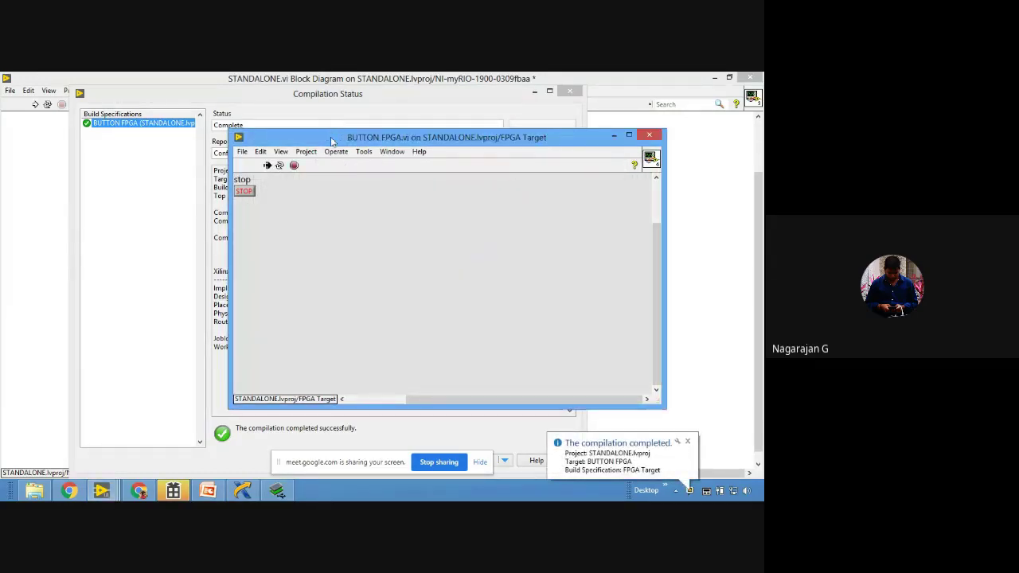
Move the front panel aside and view the synthesis and placement device utilization reports.
drag(332, 141, 654, 127)
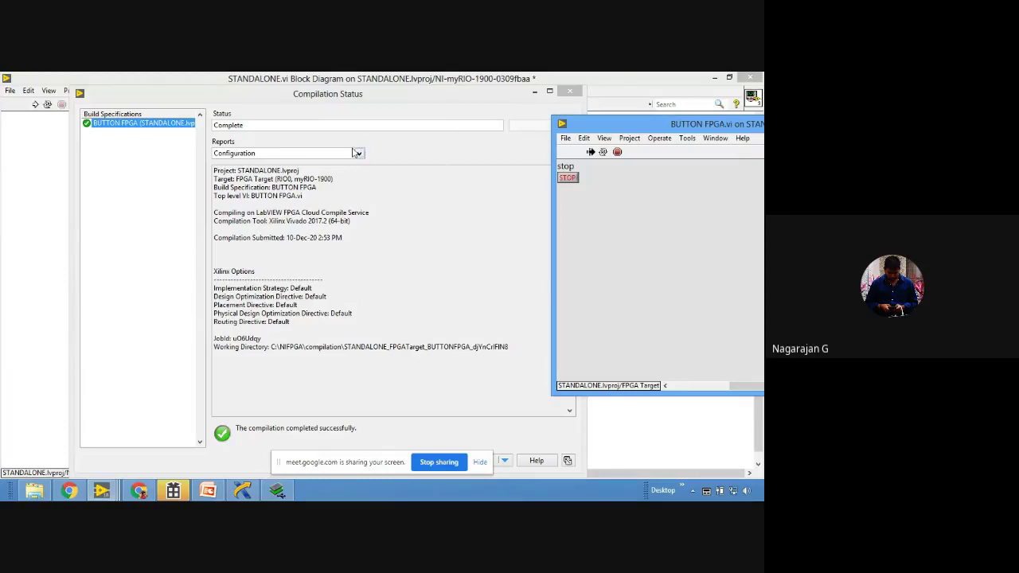
click(359, 152)
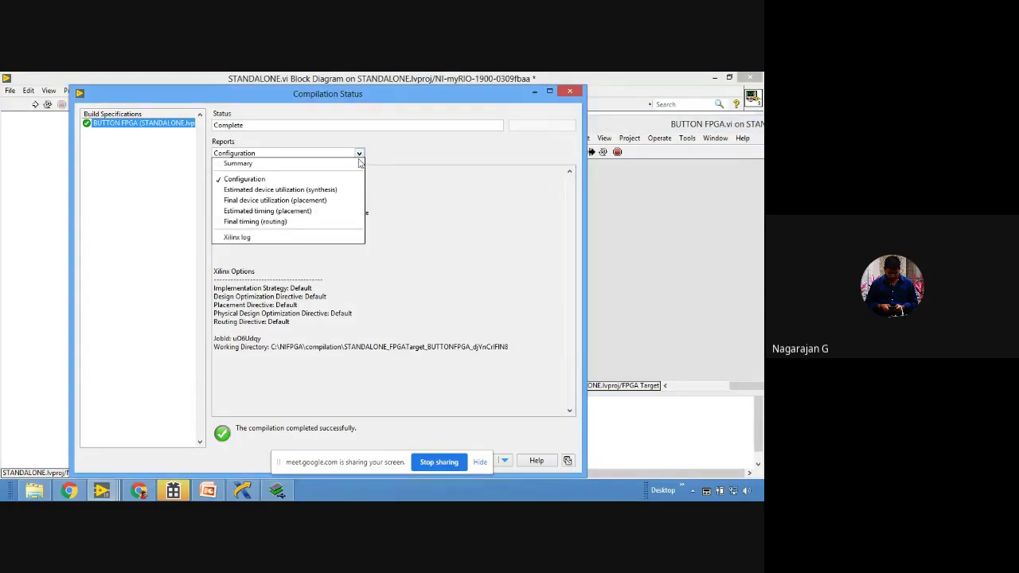
click(343, 189)
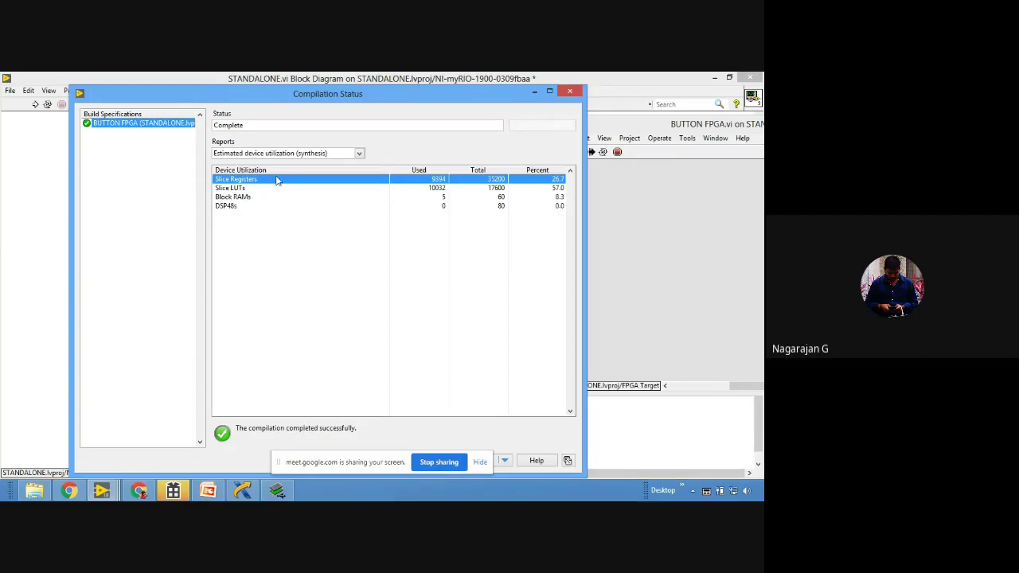
click(357, 154)
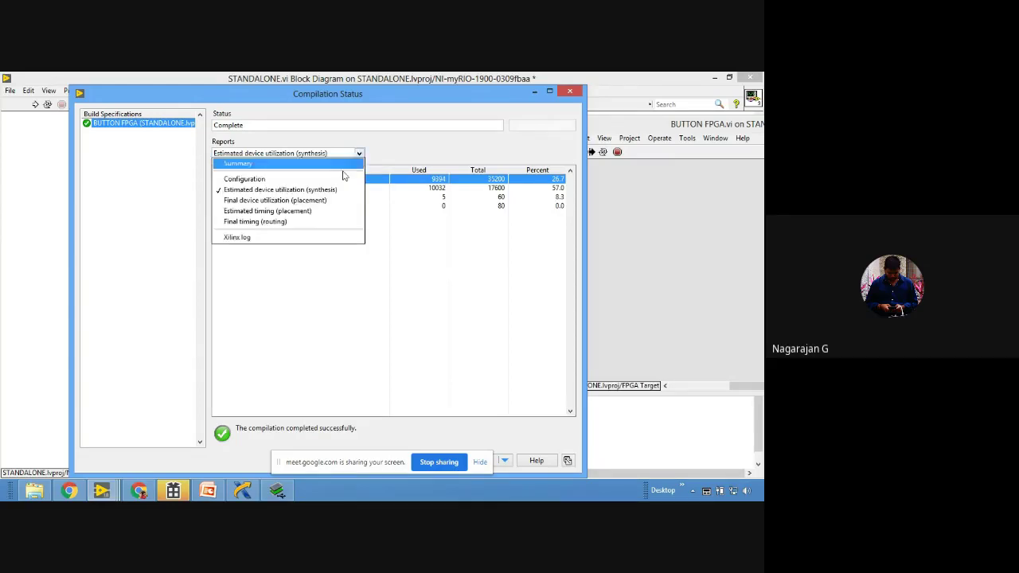
click(333, 201)
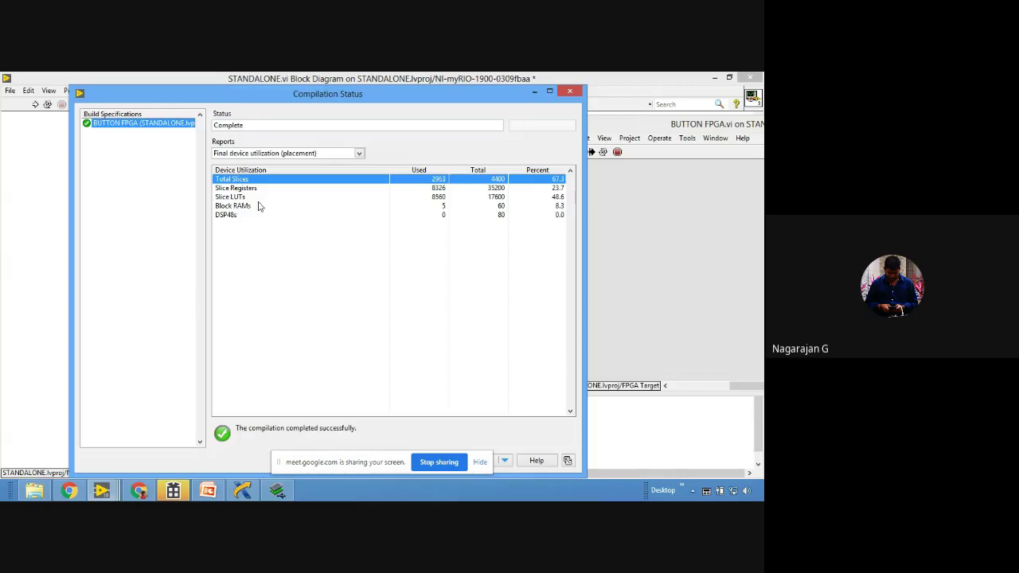
View the estimated and final timing reports, then return to the Configuration report.
click(359, 153)
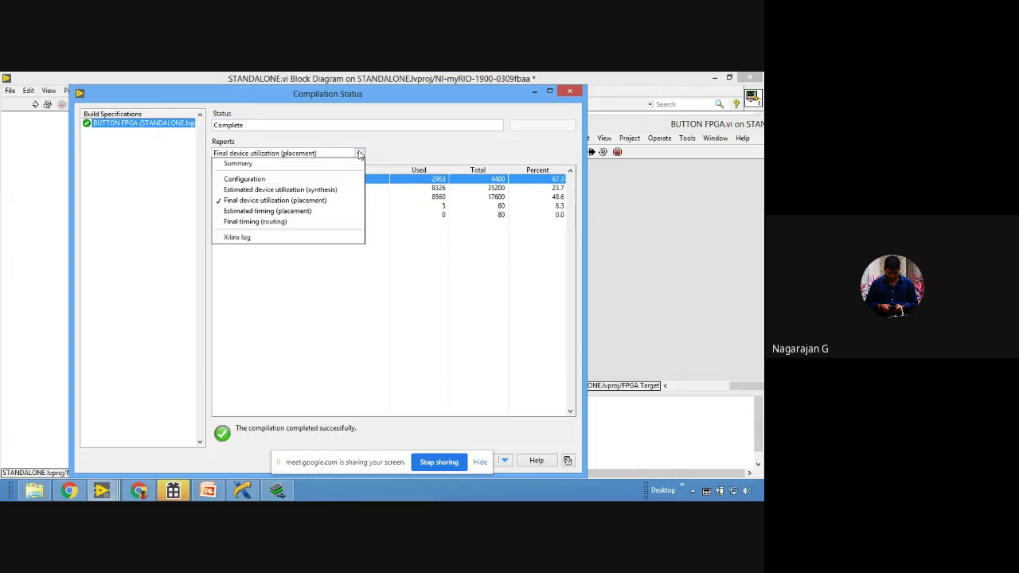
click(303, 213)
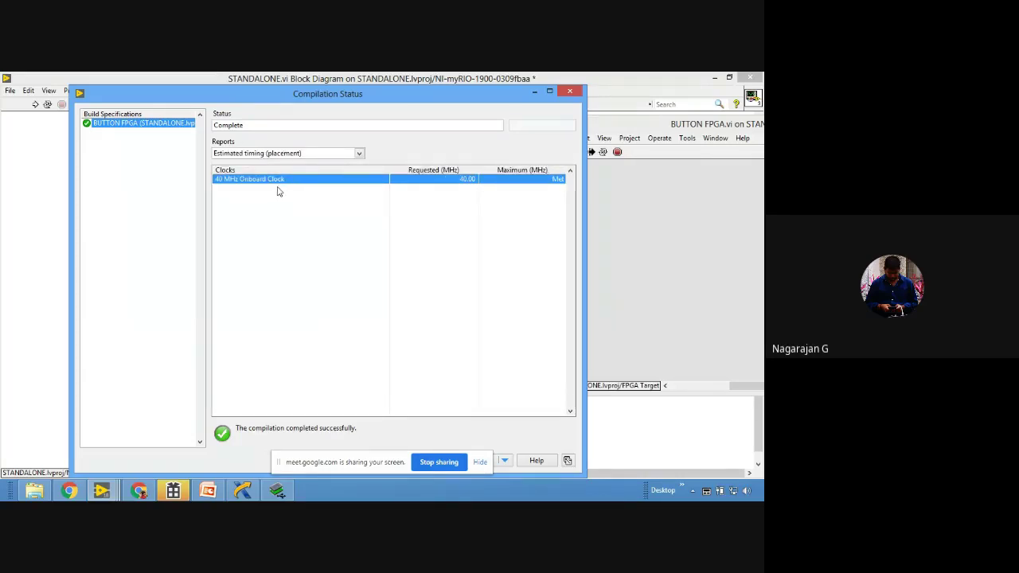
click(359, 153)
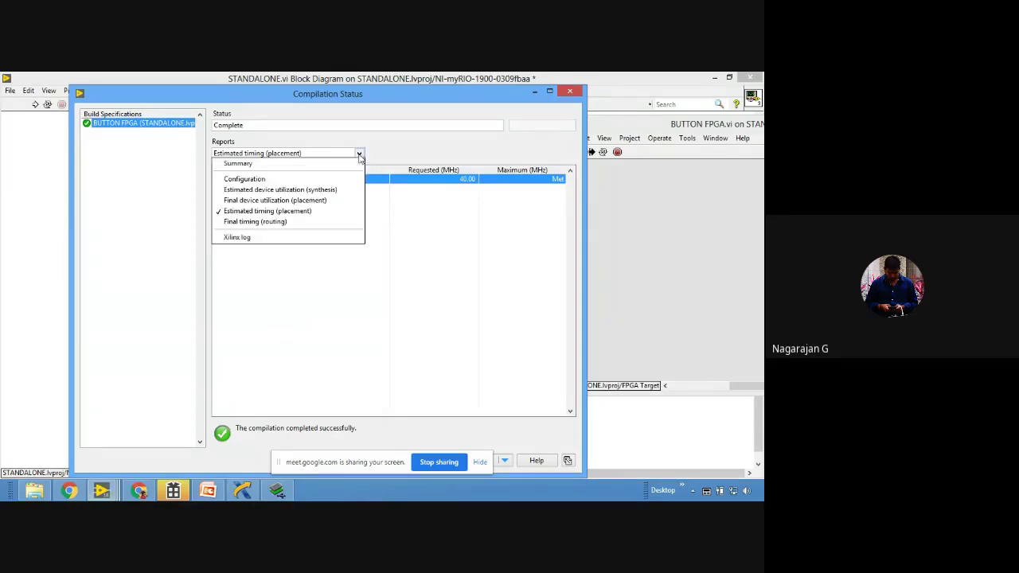
click(319, 222)
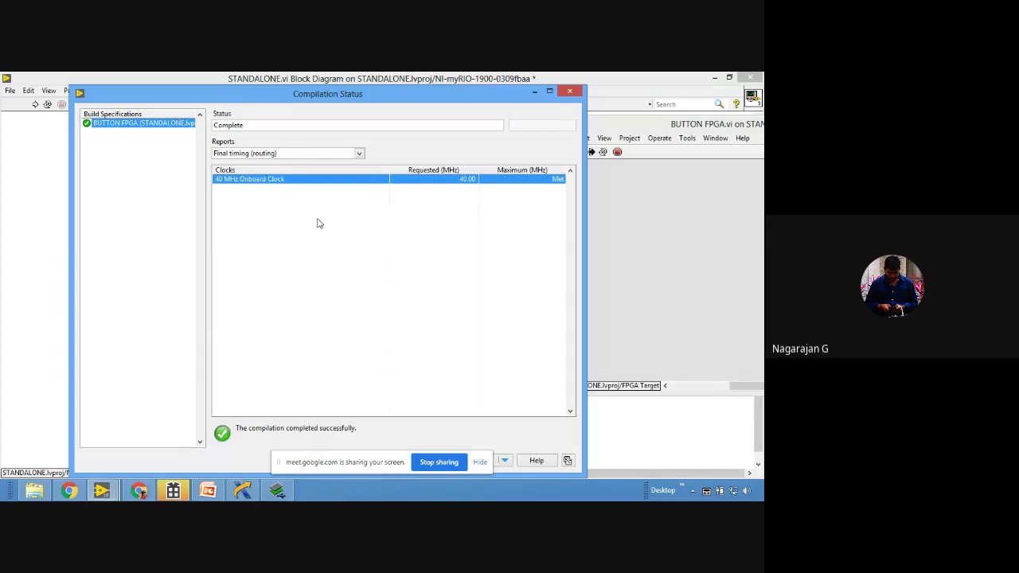
click(359, 154)
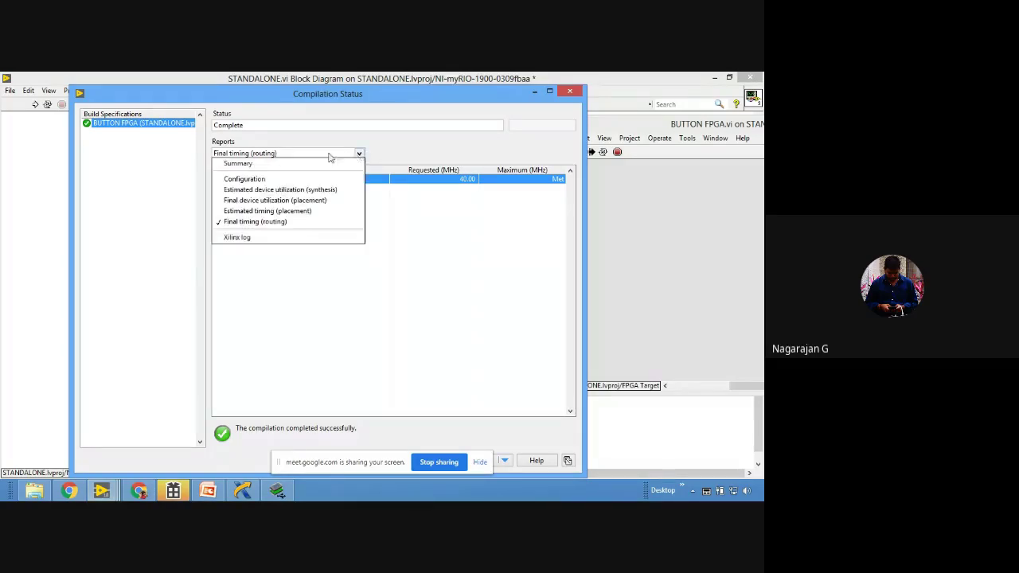
click(310, 182)
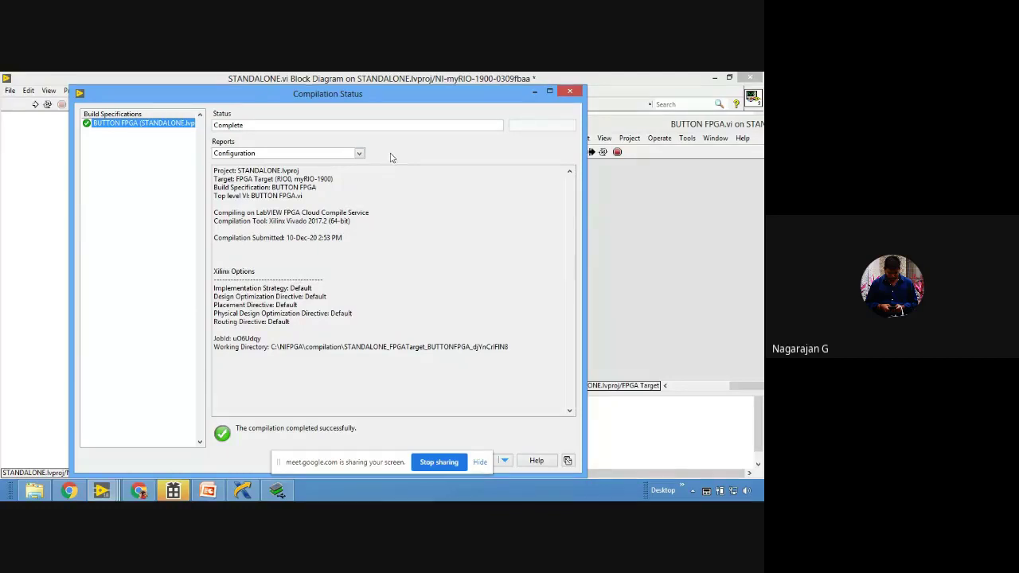
Close the Compilation Status and bring up BUTTON FPGA's block diagram with Button0 wired to LED0.
click(561, 93)
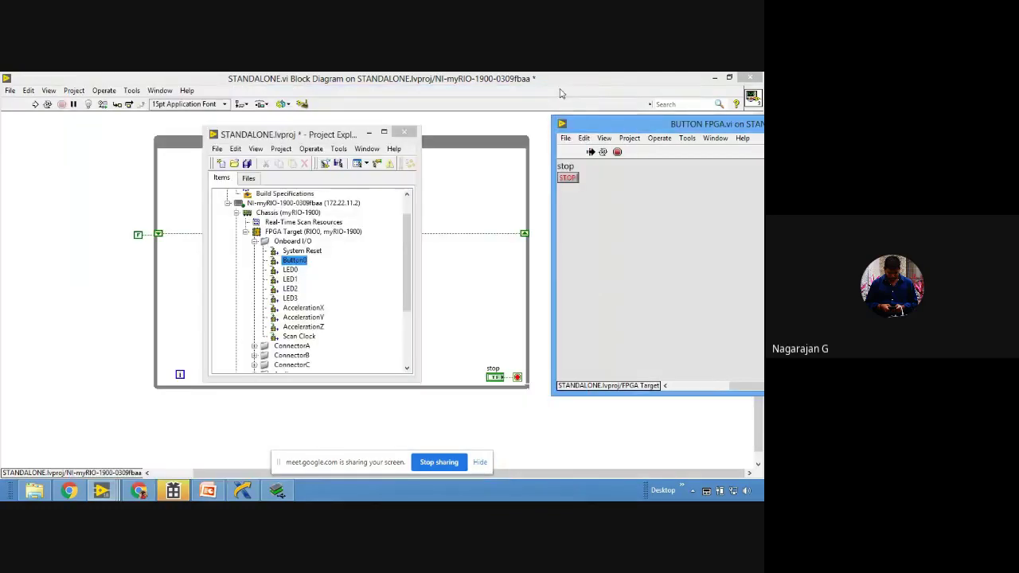
drag(633, 119, 320, 102)
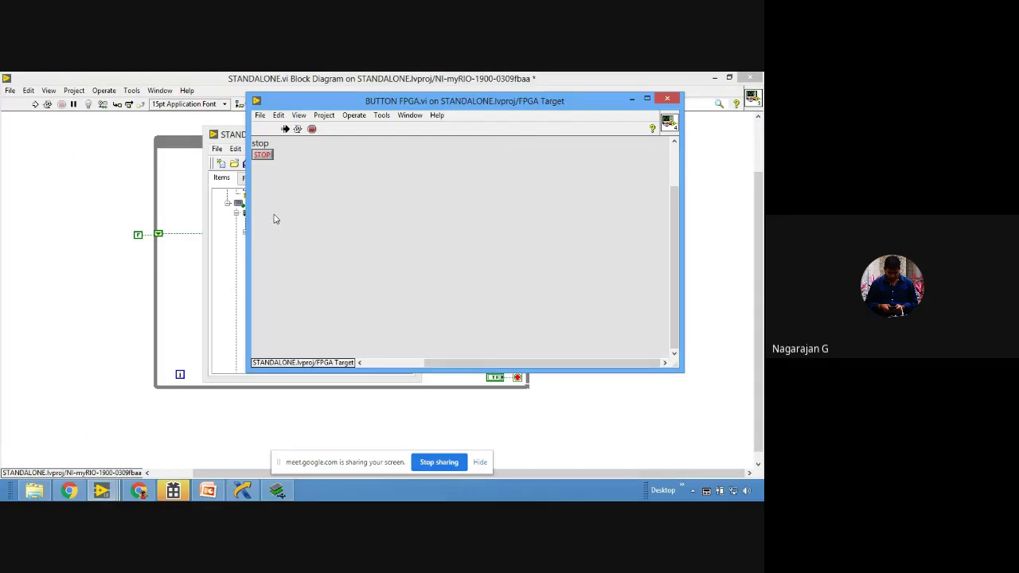
click(187, 261)
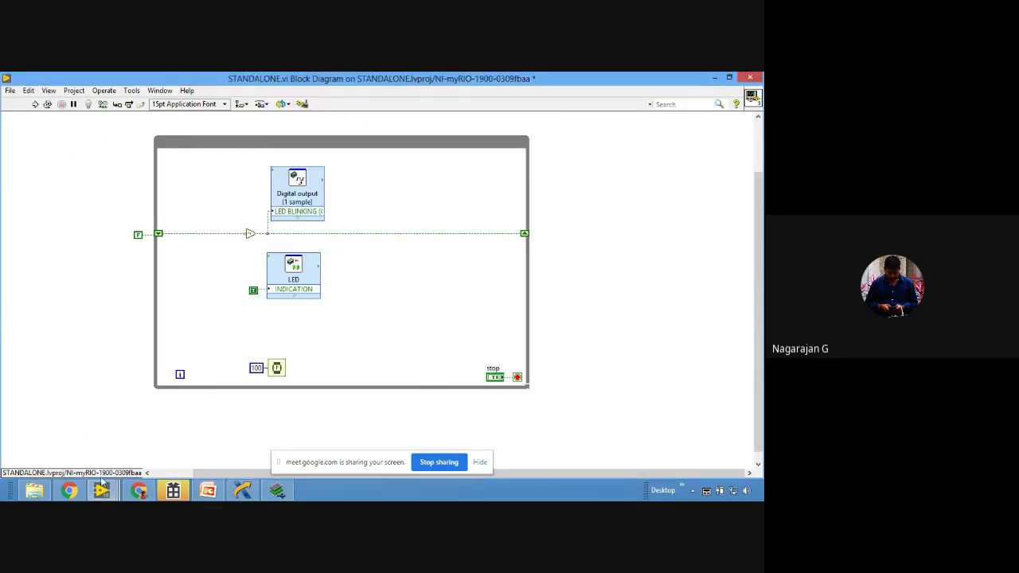
click(102, 491)
click(442, 423)
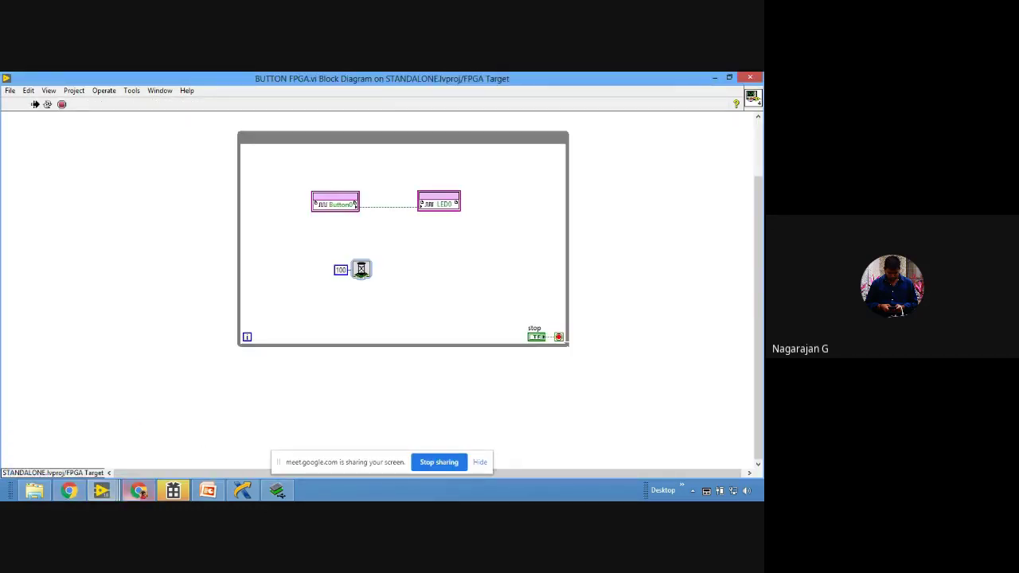
Bring the browser's IP Webcam live camera page to the front.
click(139, 490)
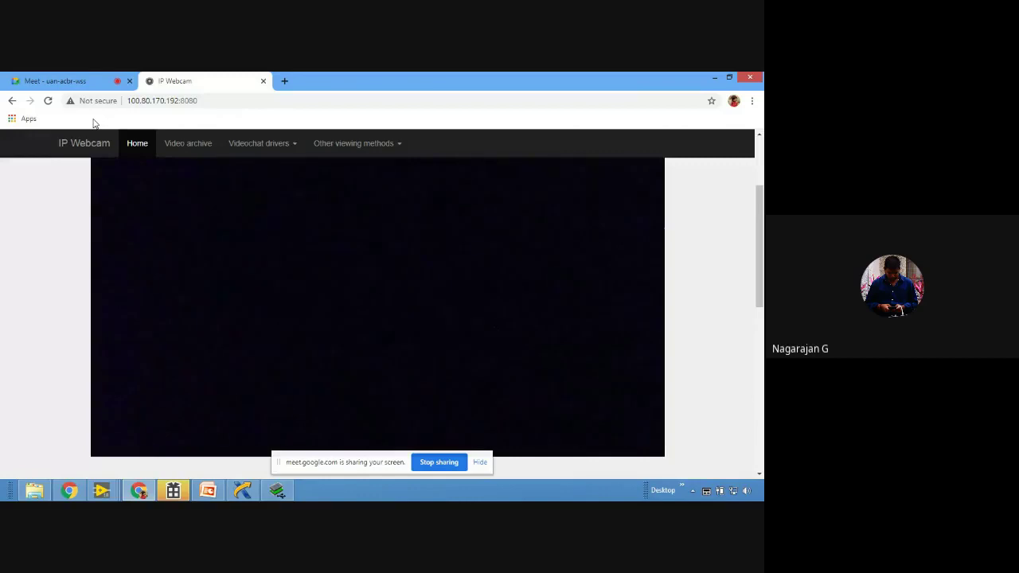
click(34, 80)
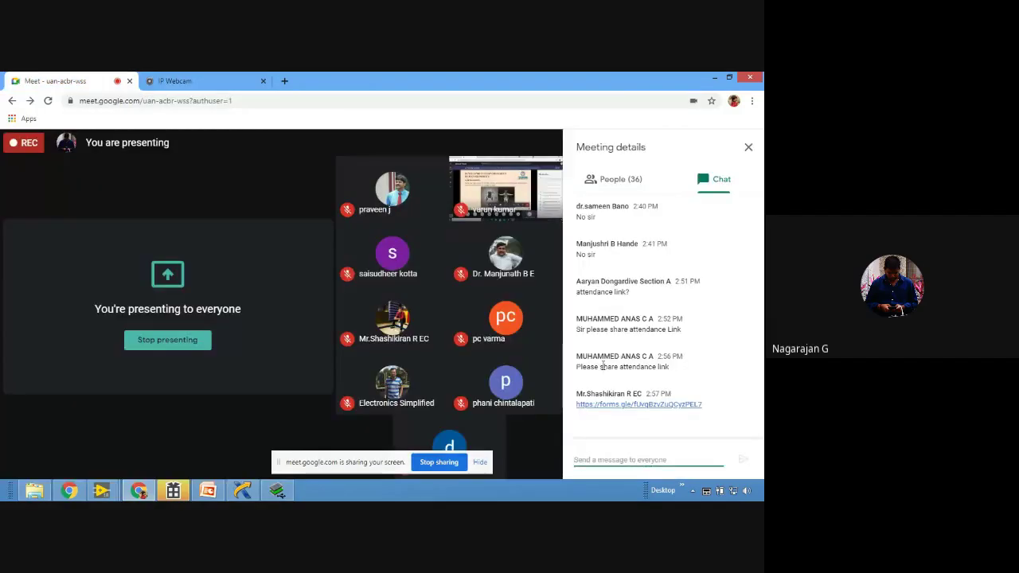
click(617, 457)
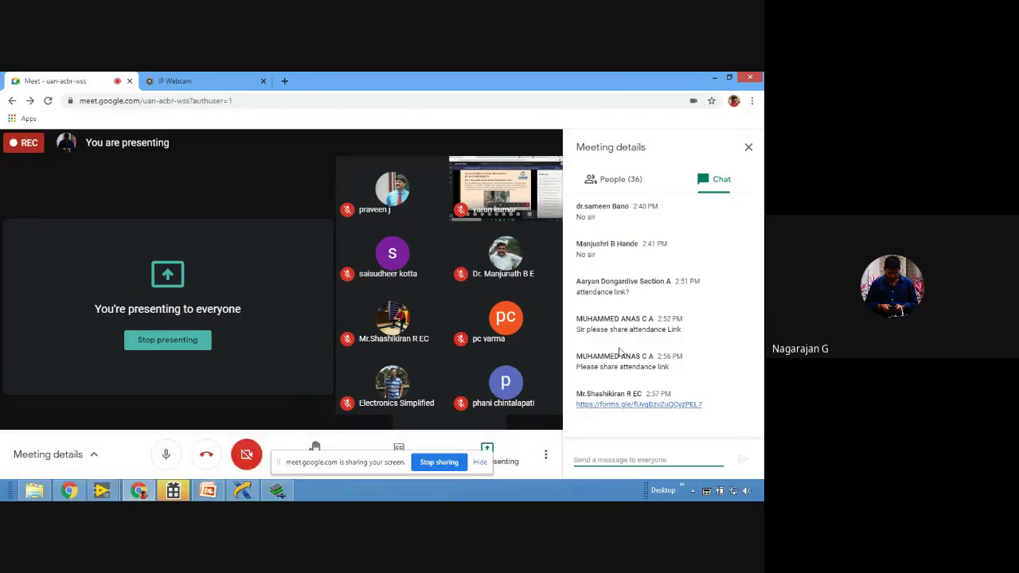
click(622, 459)
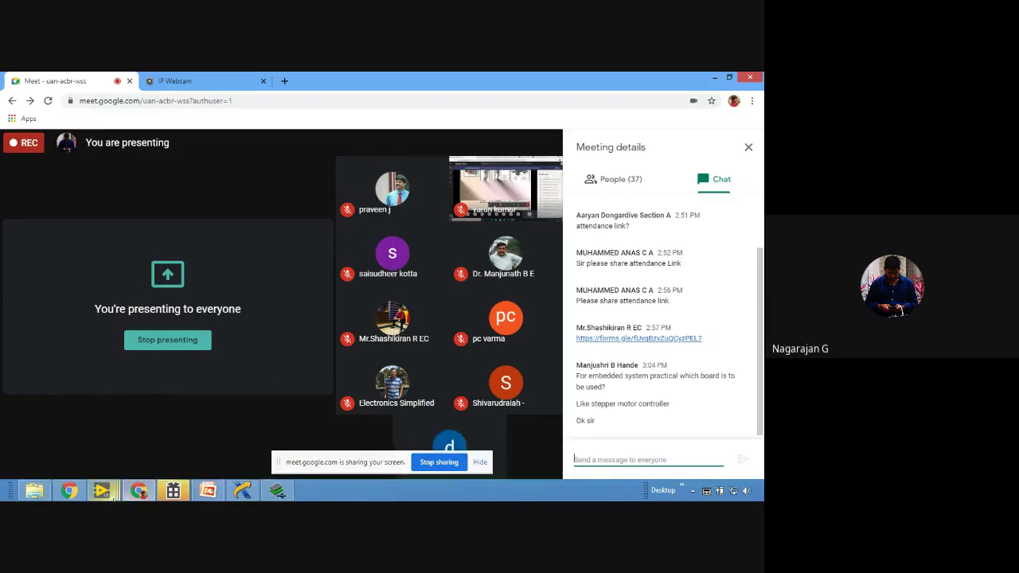
mouse_move(105, 489)
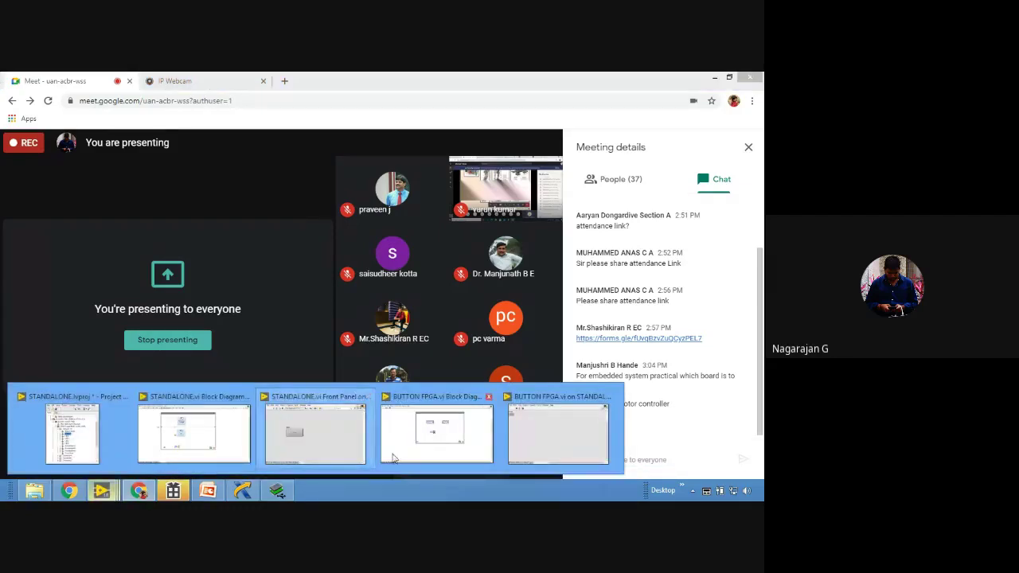
click(525, 441)
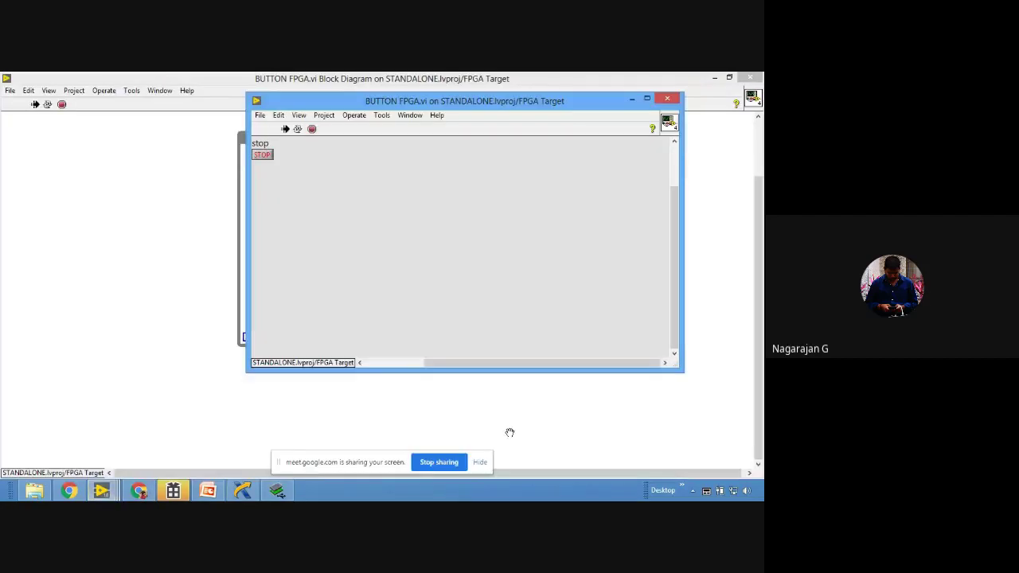
Stop BUTTON FPGA.vi, run it on the FPGA target again, then stop it.
click(262, 154)
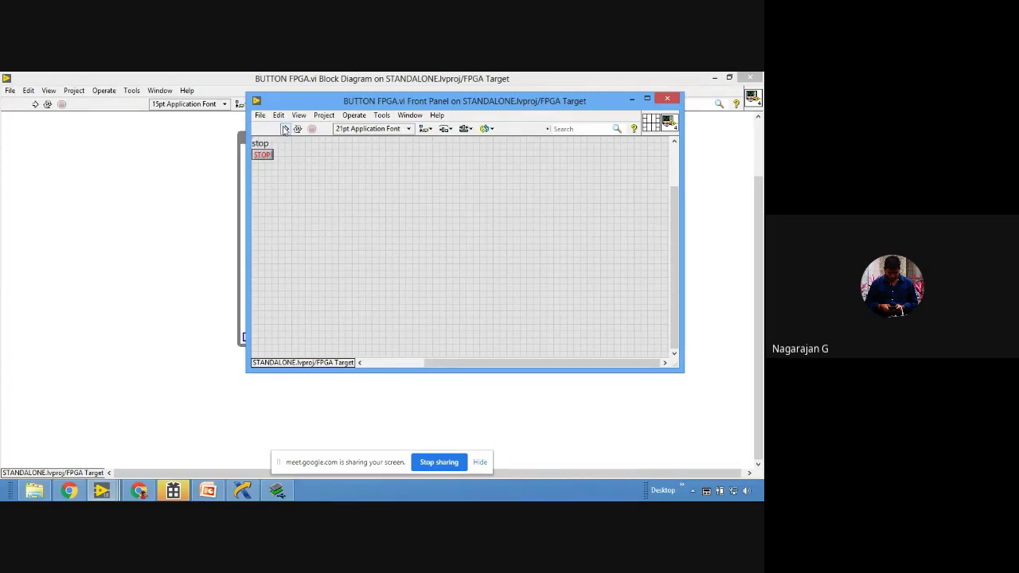
click(284, 130)
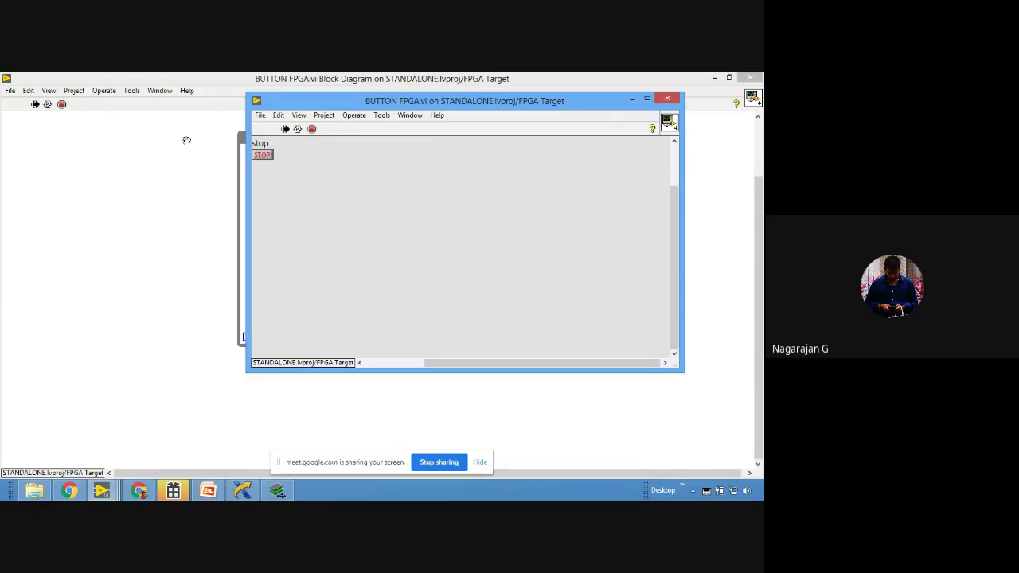
click(261, 155)
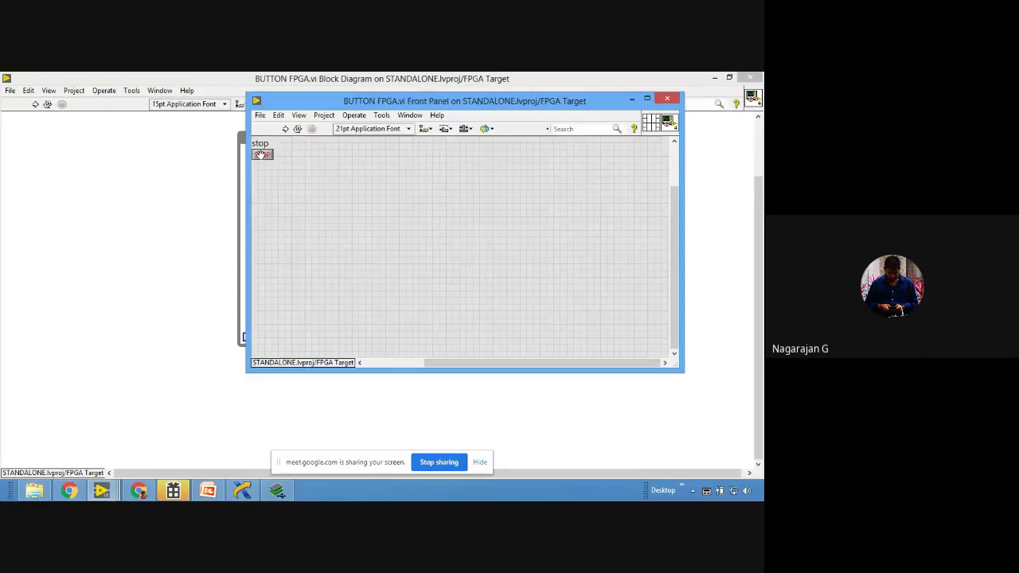
click(265, 154)
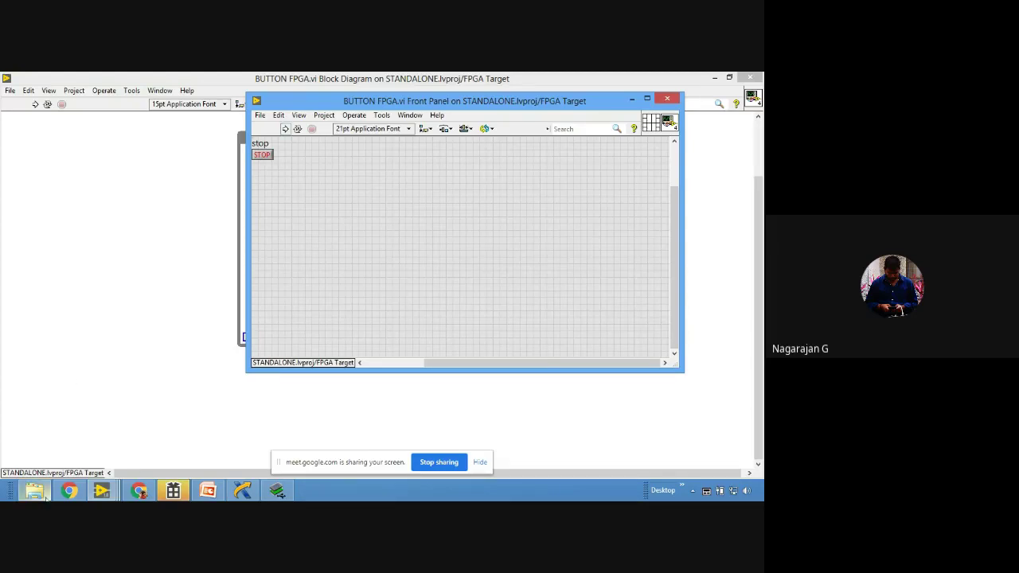
mouse_move(46, 498)
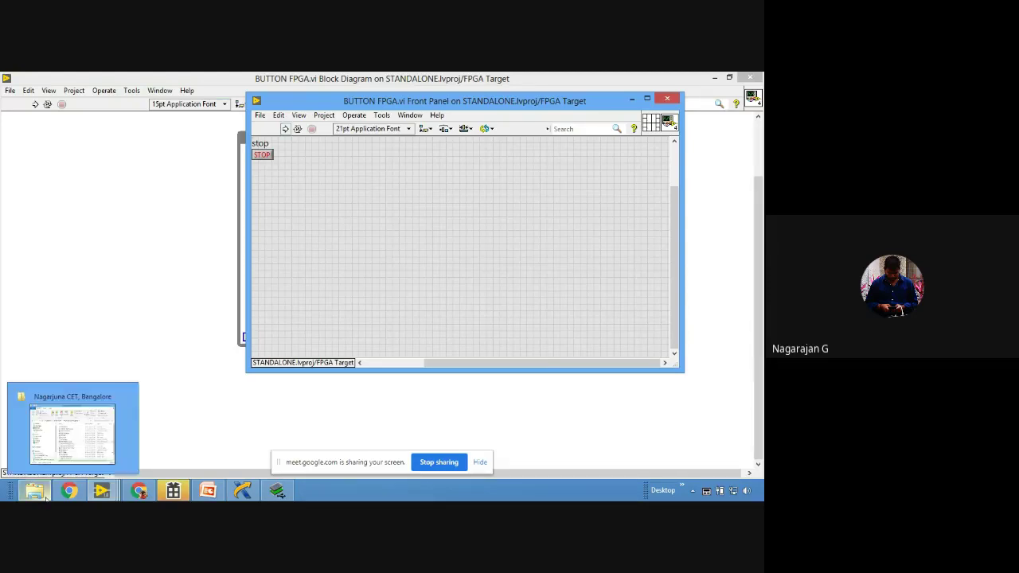
Maximize the Nagarjuna CET, Bangalore folder and open FPGA Bitfiles showing the 2,759 KB LVBITX bitfile.
click(91, 455)
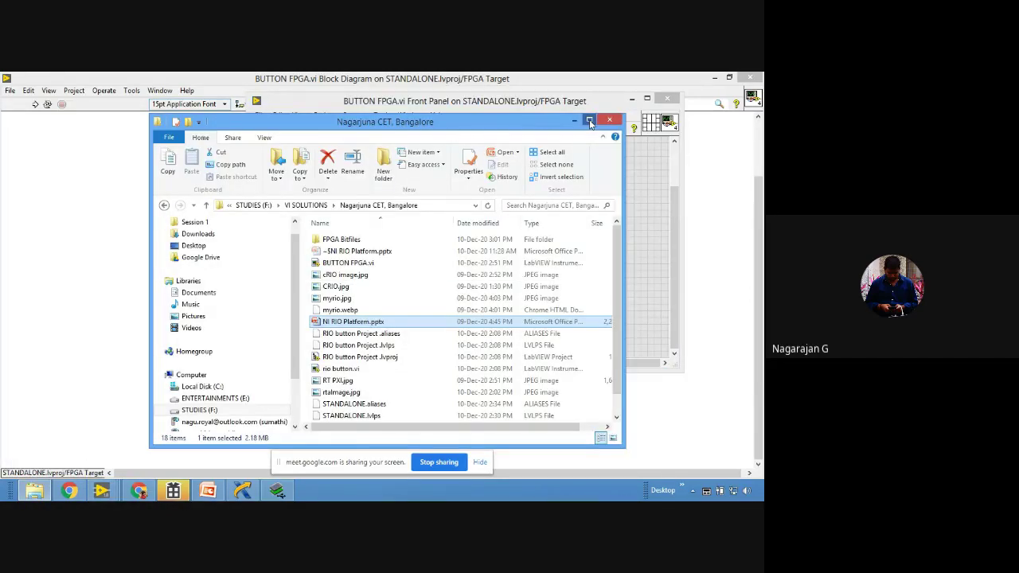
click(590, 121)
double_click(182, 194)
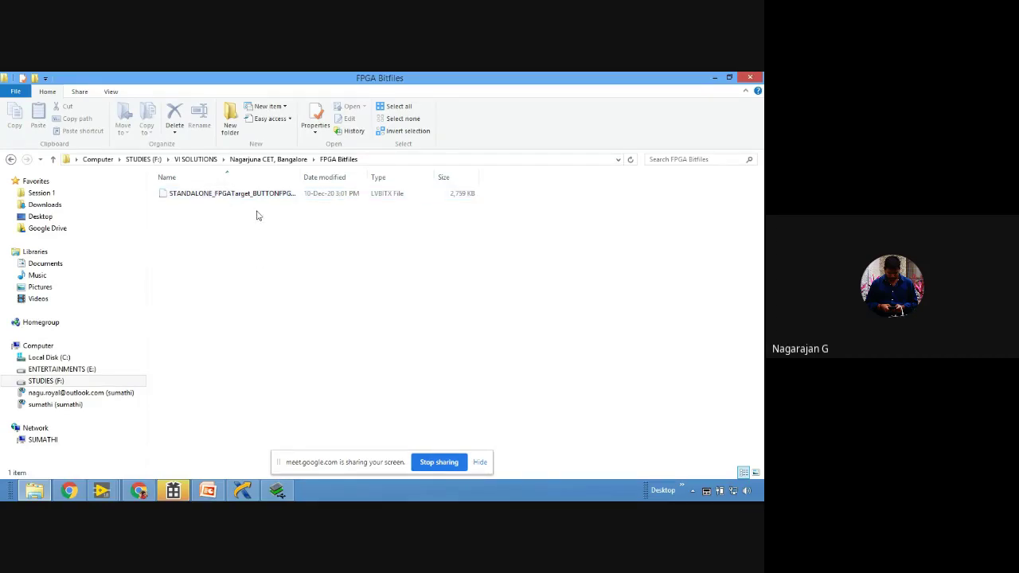
click(102, 488)
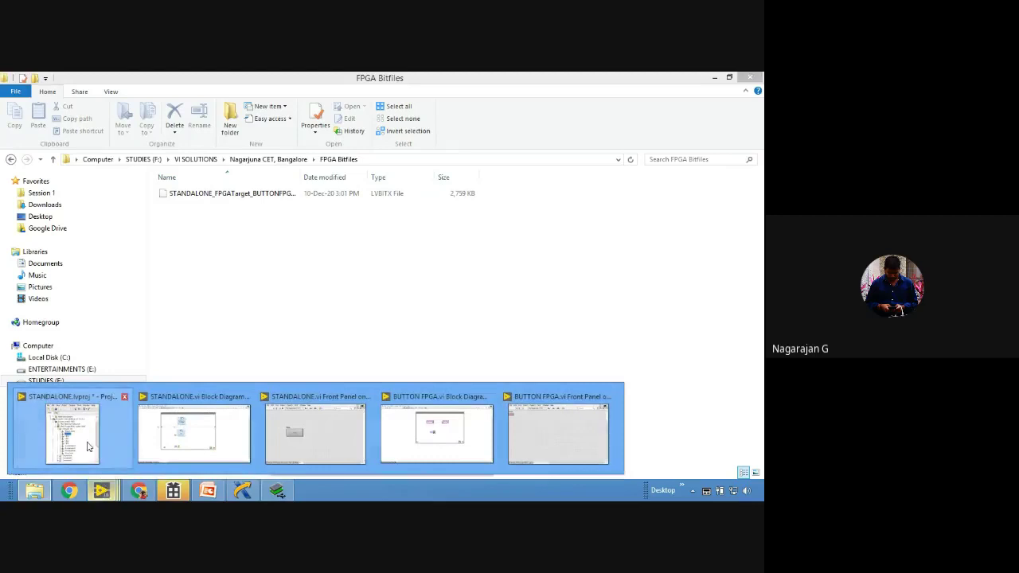
Collapse Onboard I/O and FPGA Target in the STANDALONE project, then open the myRIO target's shortcut menu.
click(87, 444)
click(256, 241)
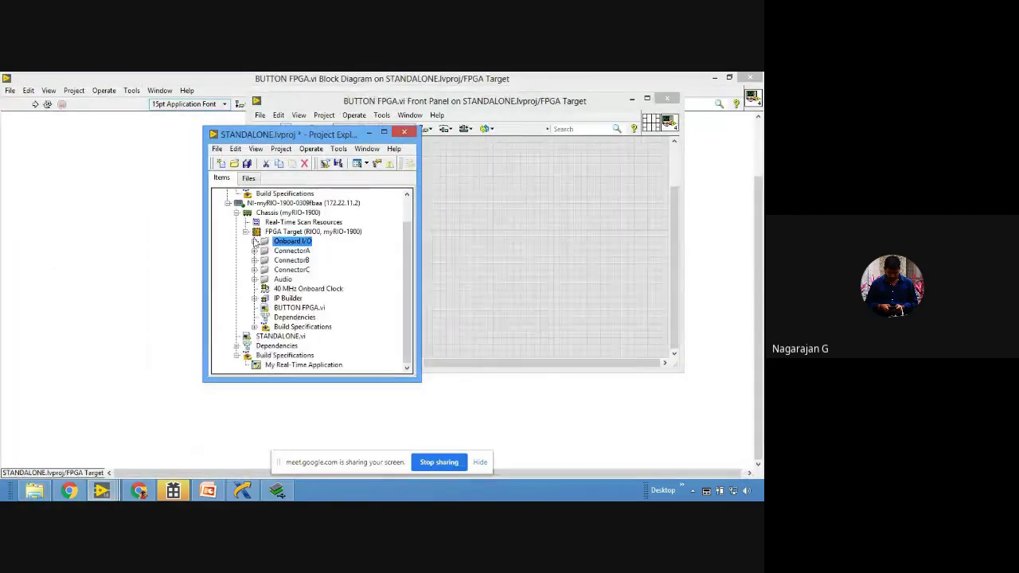
click(246, 232)
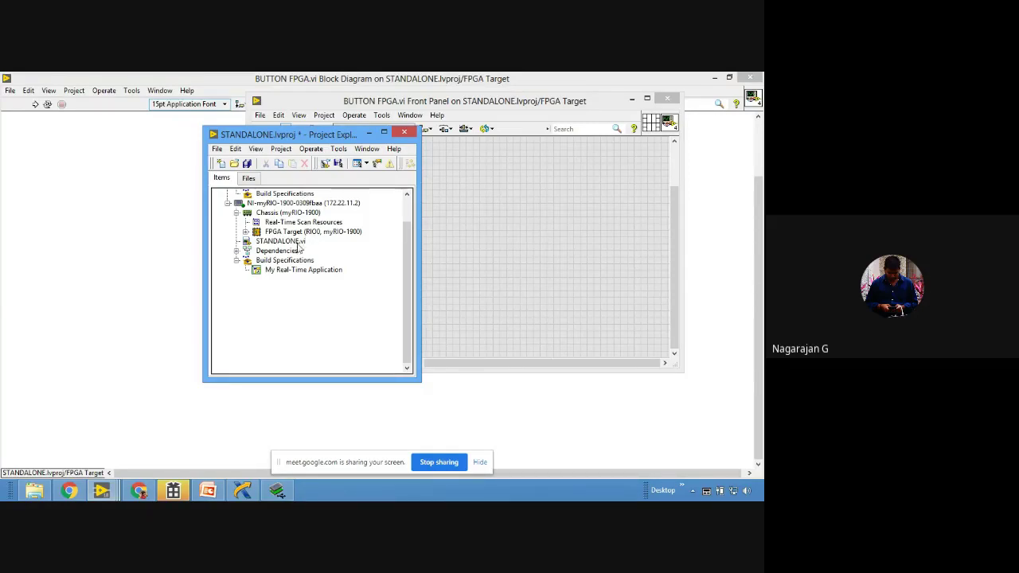
right_click(294, 205)
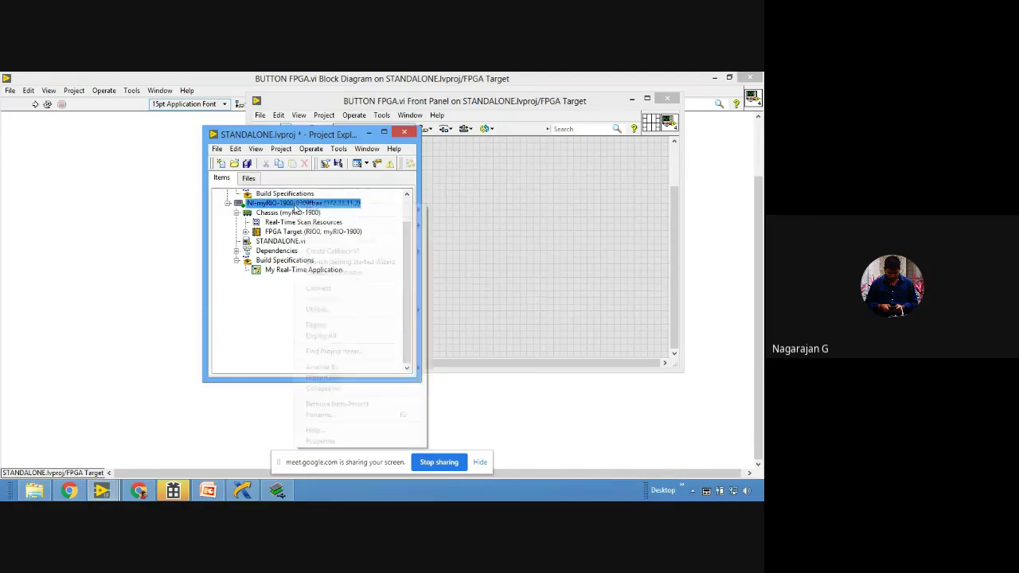
Create a new VI under the myRIO target, then close the BUTTON FPGA and STANDALONE block diagrams.
mouse_move(382, 209)
click(439, 210)
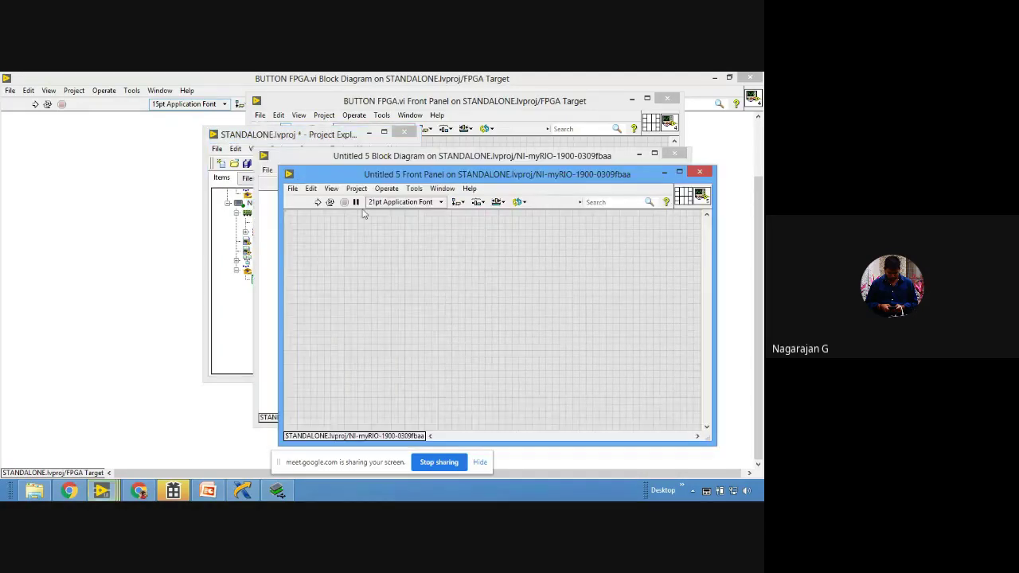
click(630, 148)
click(760, 77)
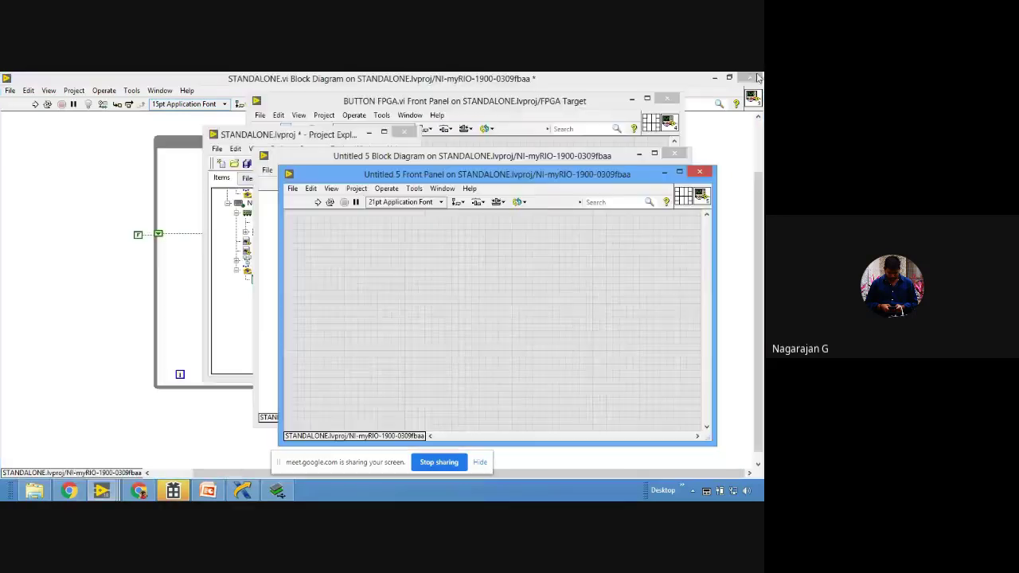
click(69, 207)
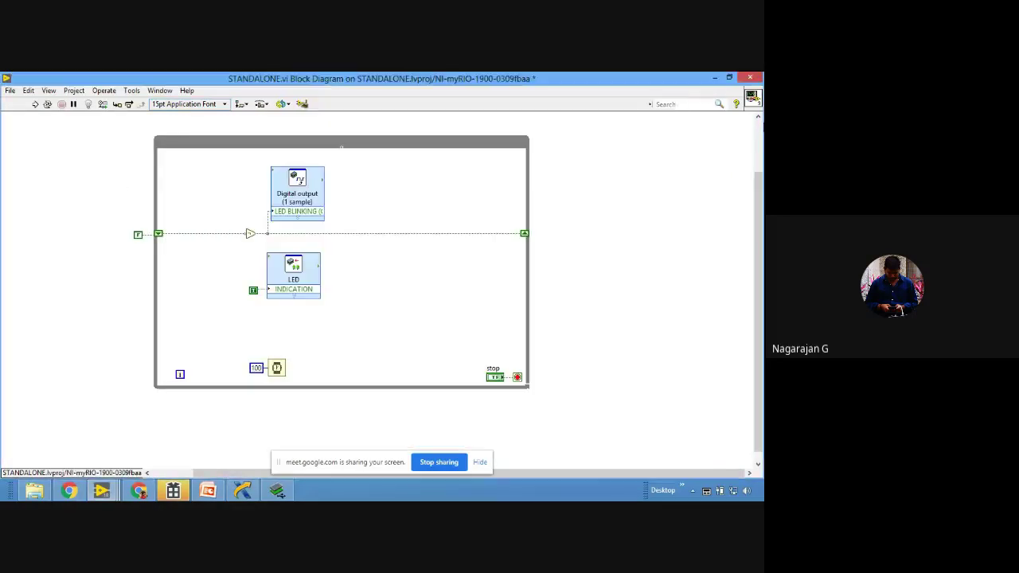
click(749, 78)
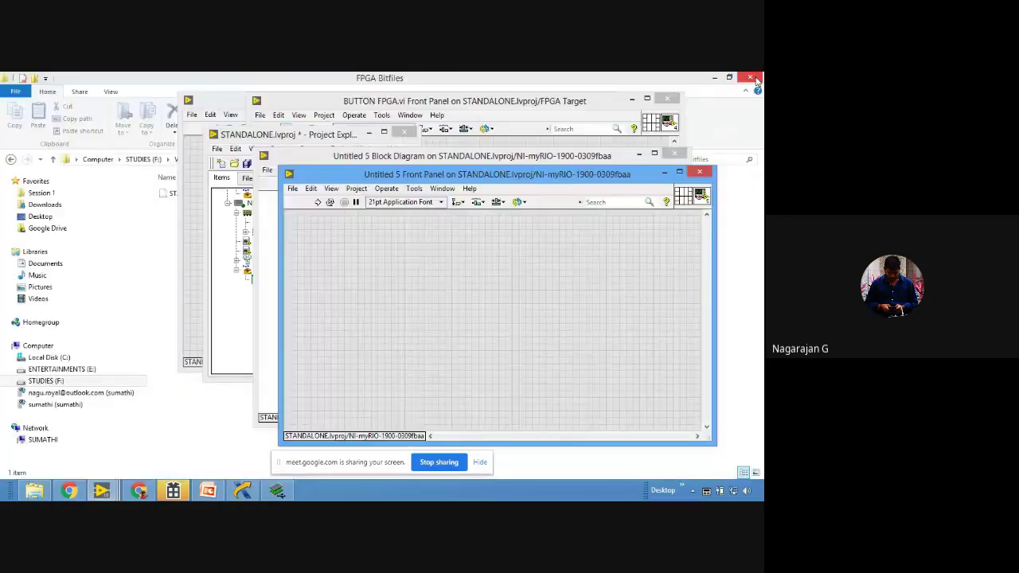
Close both front panels, discarding STANDALONE.vi changes, and maximize the Untitled 5 block diagram.
click(666, 98)
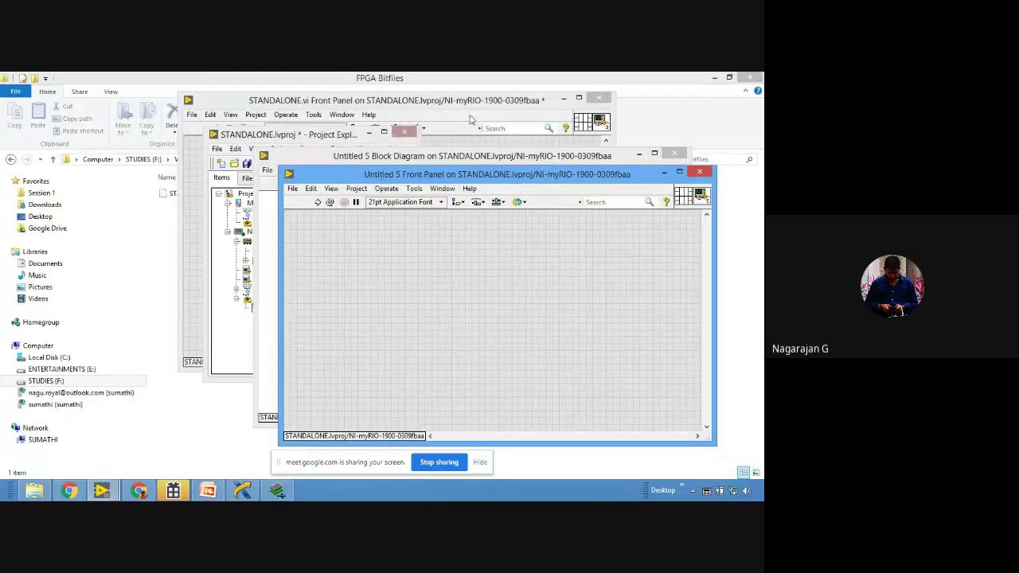
click(599, 97)
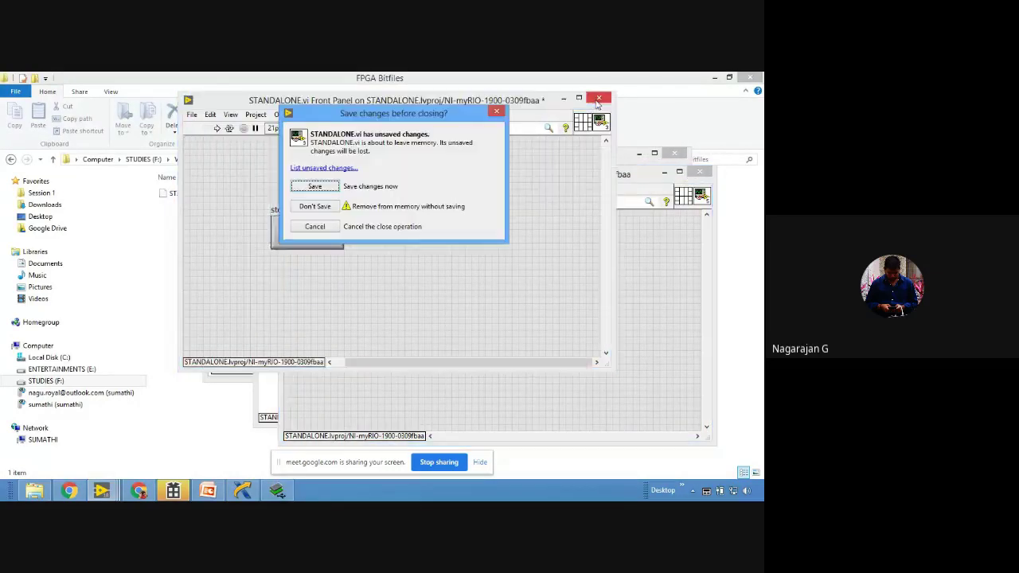
click(322, 206)
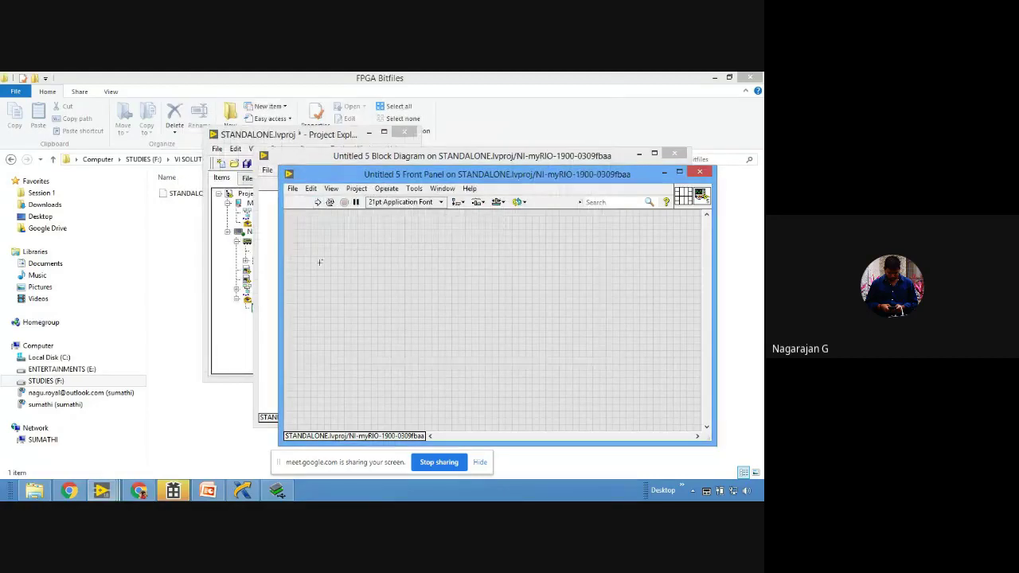
click(653, 153)
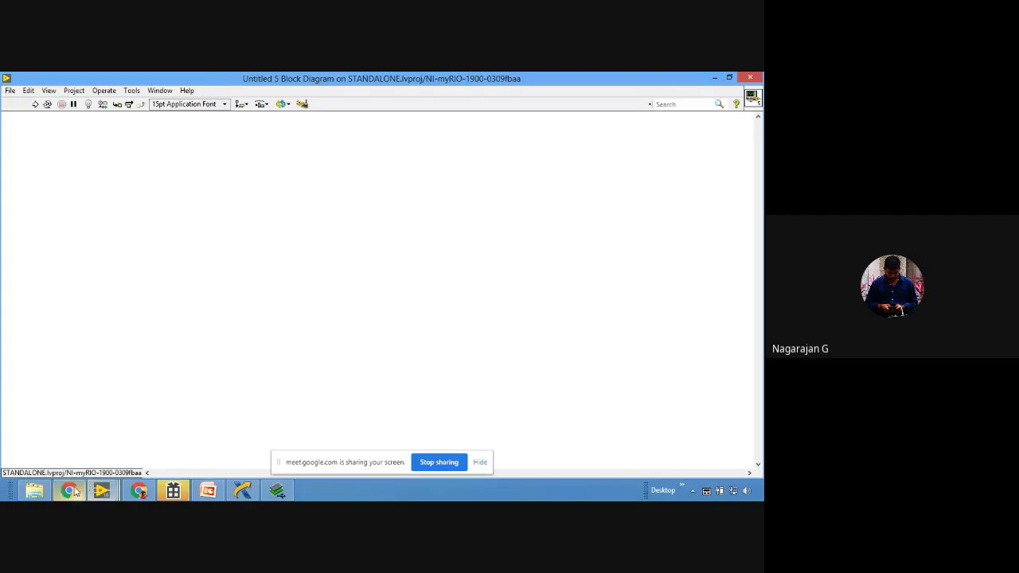
Return to Chrome and show the IP Webcam tab beside the Google Meet call.
mouse_move(147, 483)
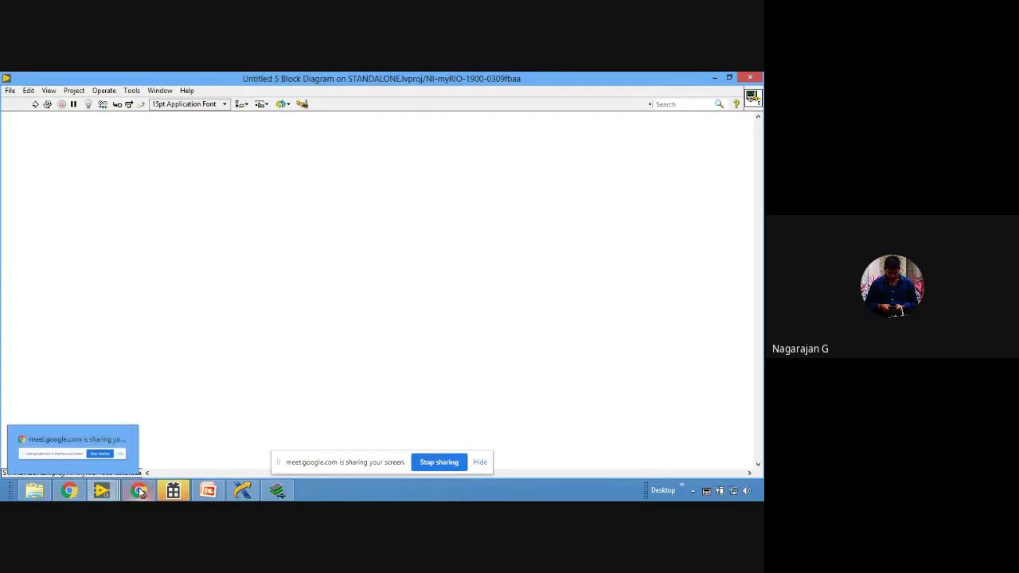
click(140, 491)
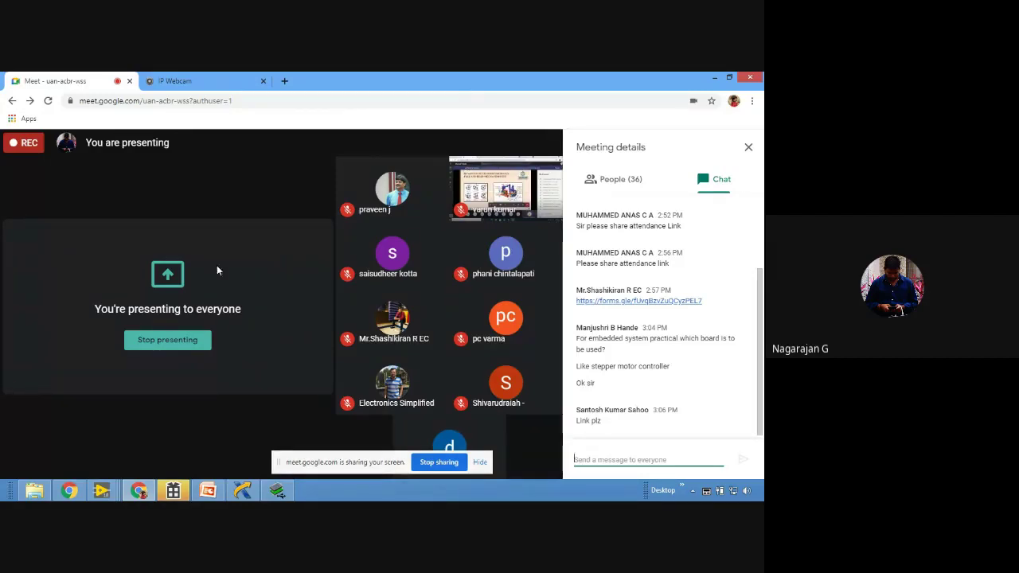
click(184, 76)
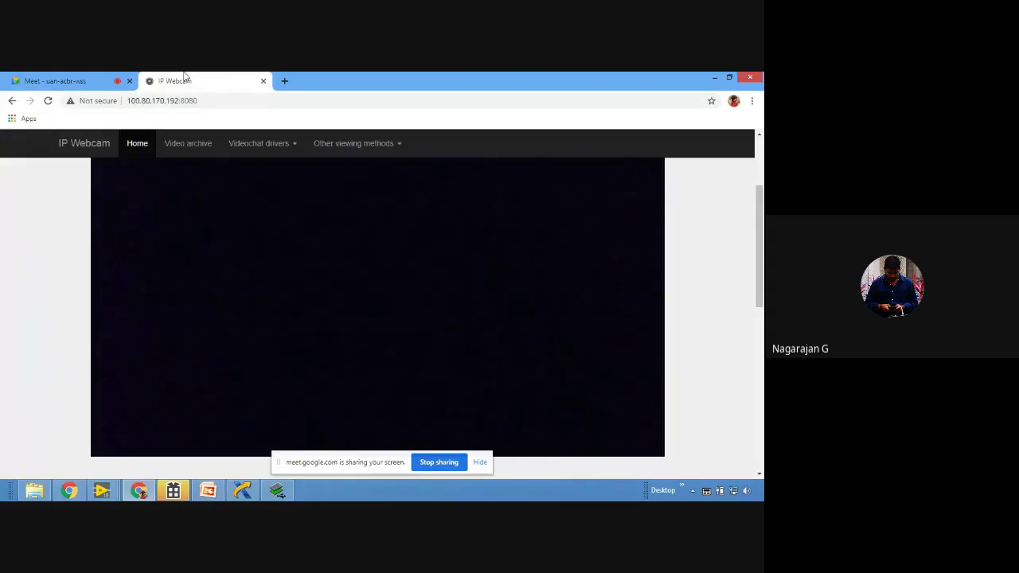